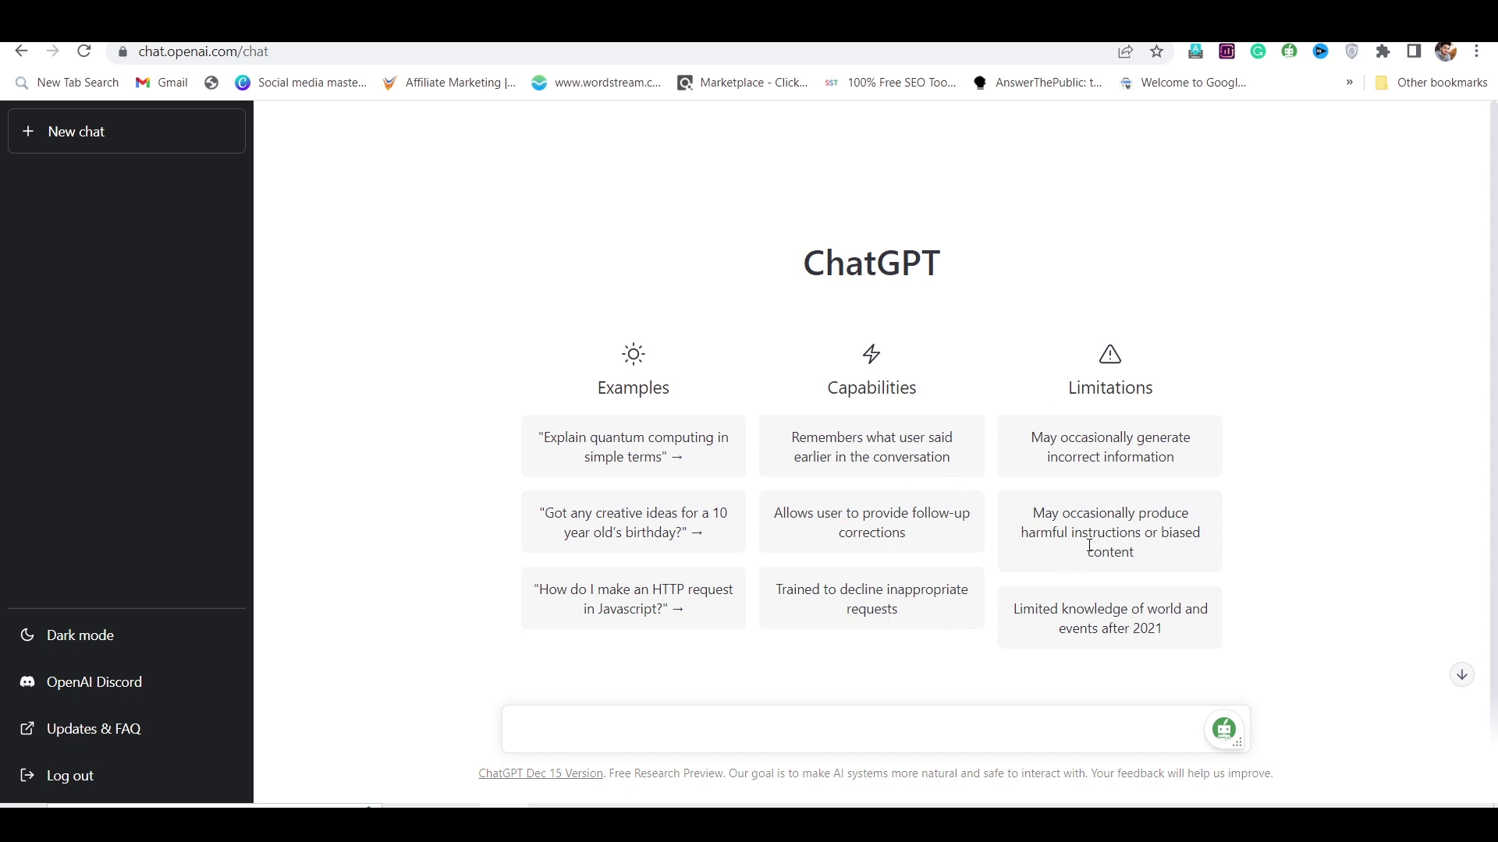
Step: Ask the chatbot two math questions, "Add 4+4" followed by "what is 10% of 50000"
{"action": "scroll", "coordinate": [1091, 553], "scroll_direction": "down", "scroll_amount": 1}
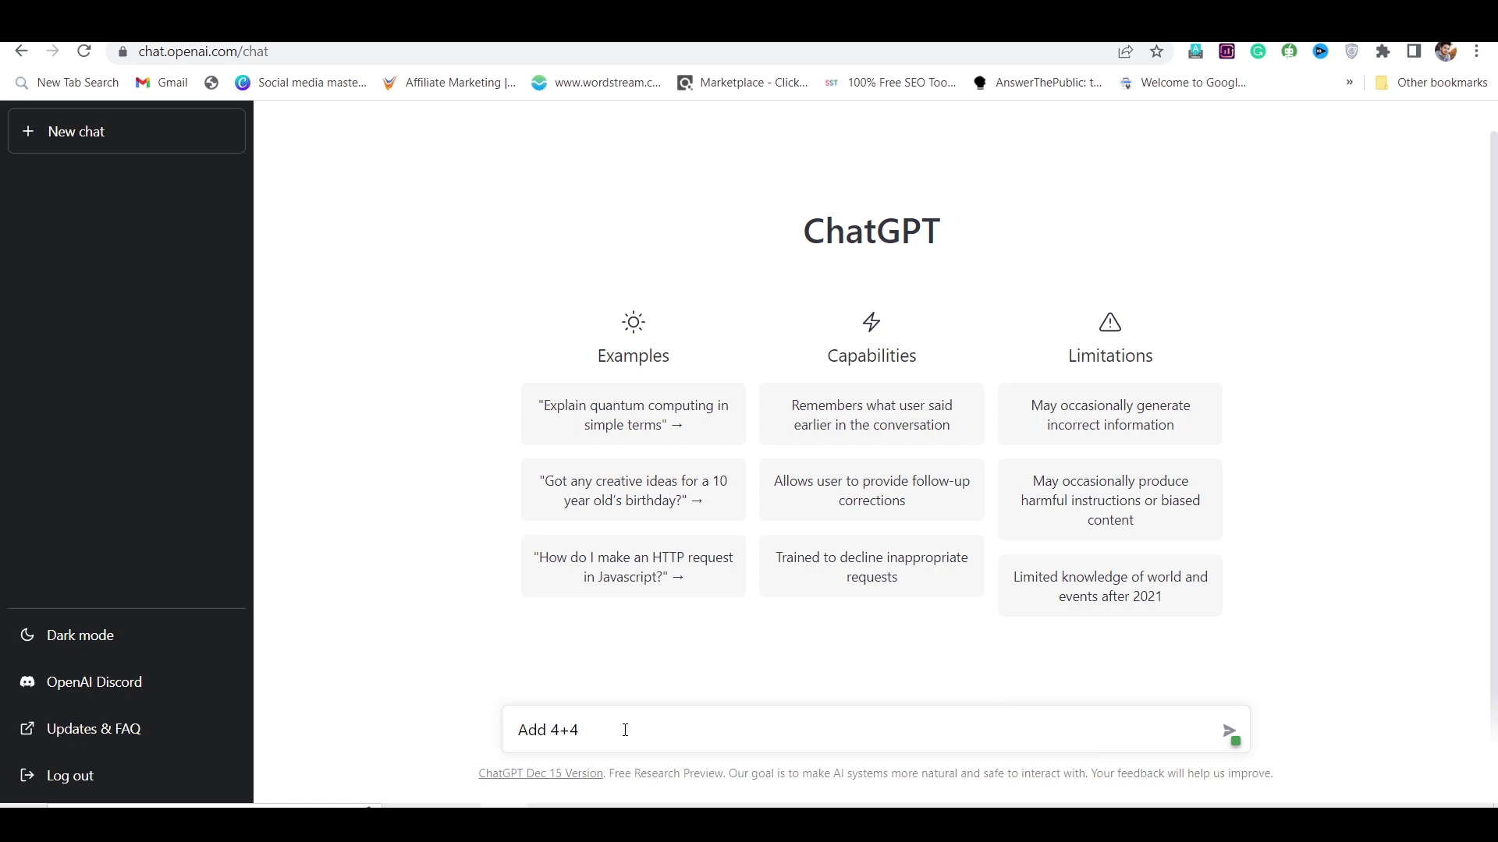
{"action": "key", "text": "Return"}
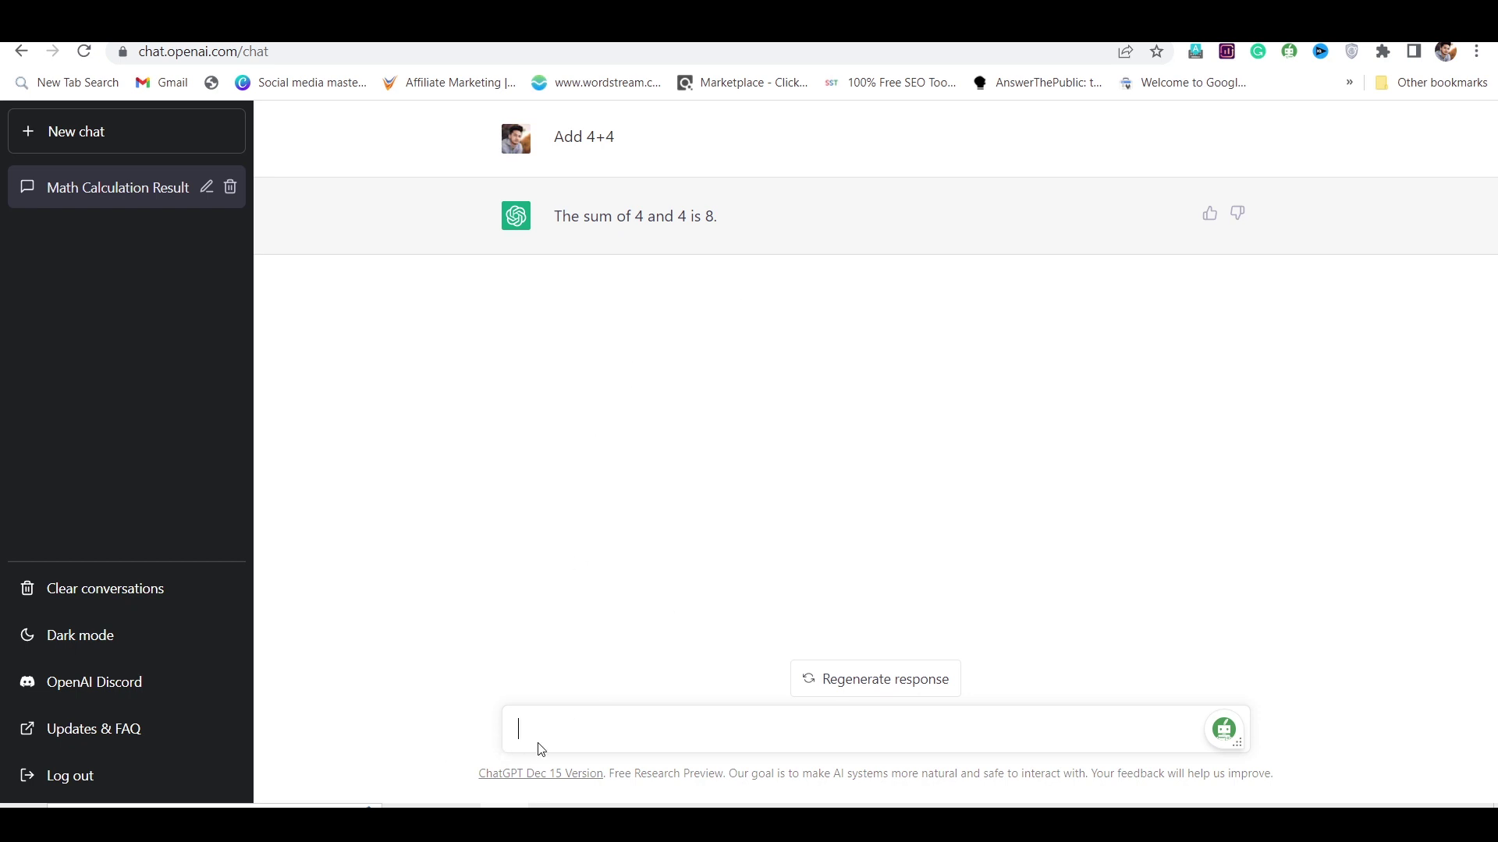
{"action": "type", "text": "what is 10% of 50000"}
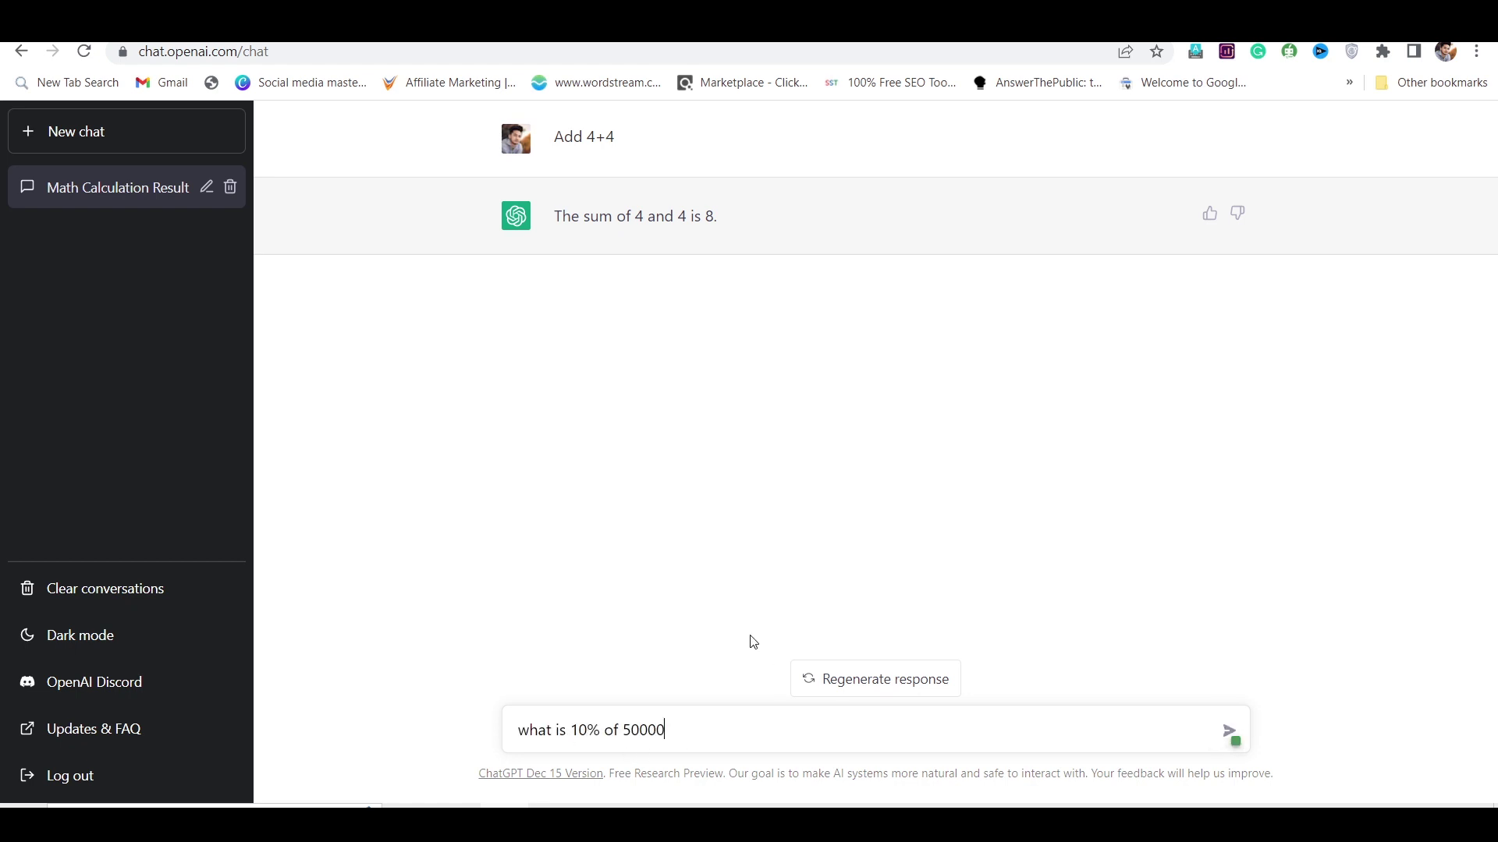
{"action": "key", "text": "Return"}
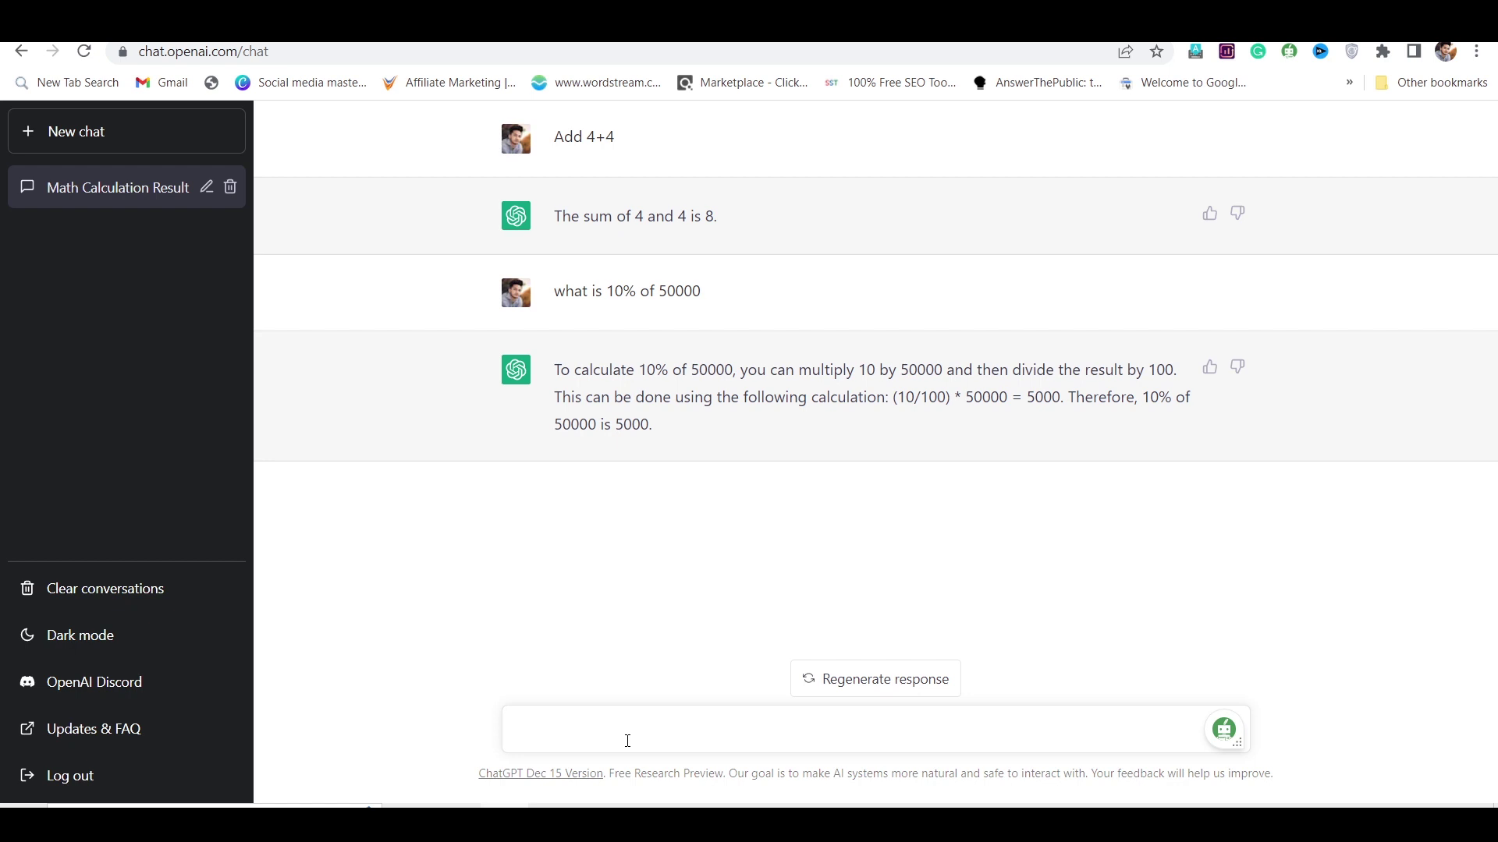
Step: Ask "Who is the first PM of India" in the same conversation and review the answer
{"action": "type", "text": "Who is the "}
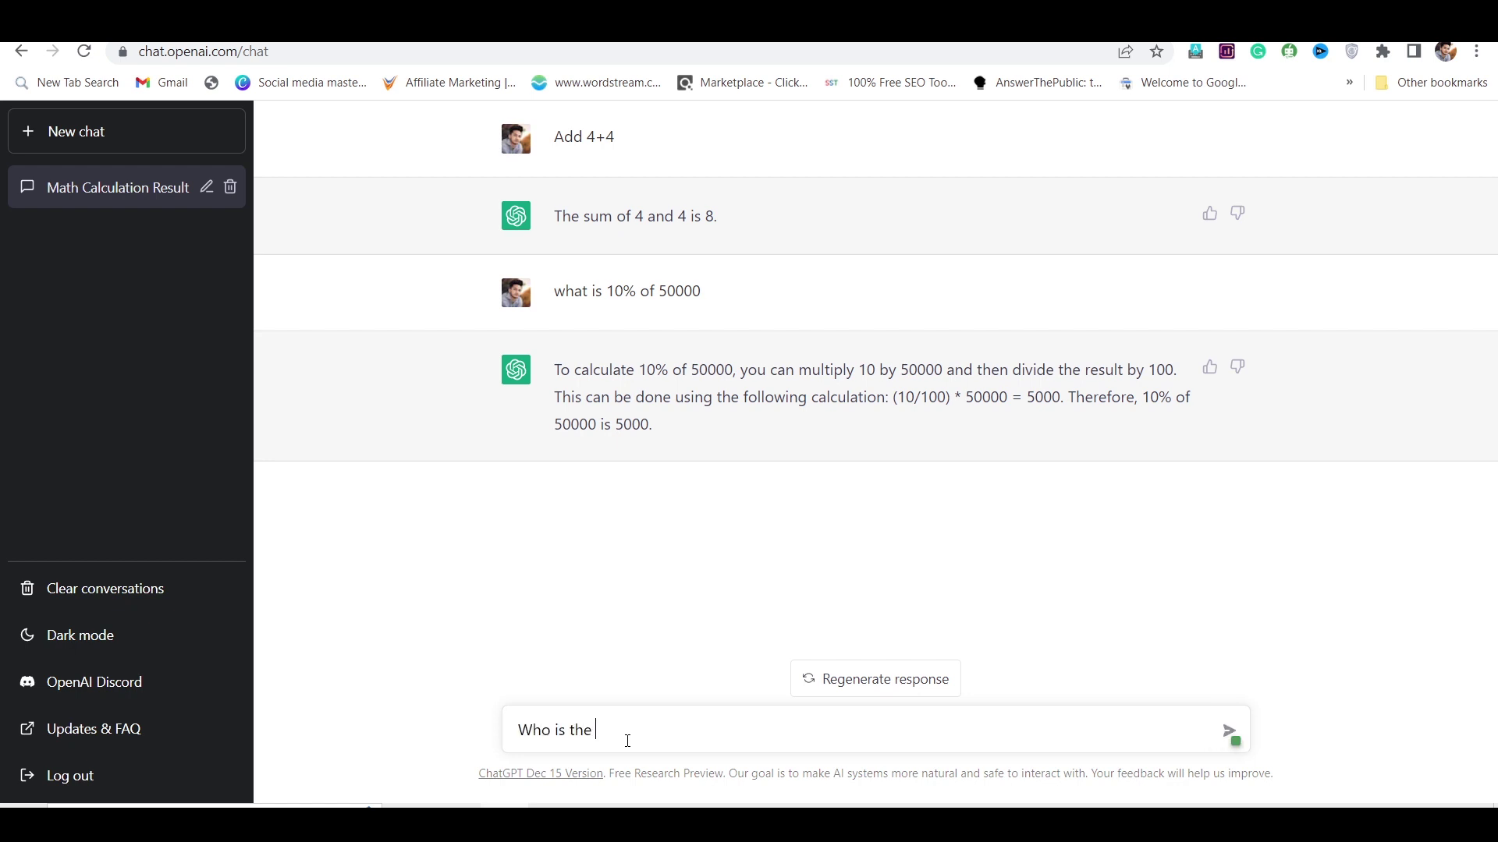
{"action": "type", "text": "first PM of India"}
{"action": "key", "text": "Return"}
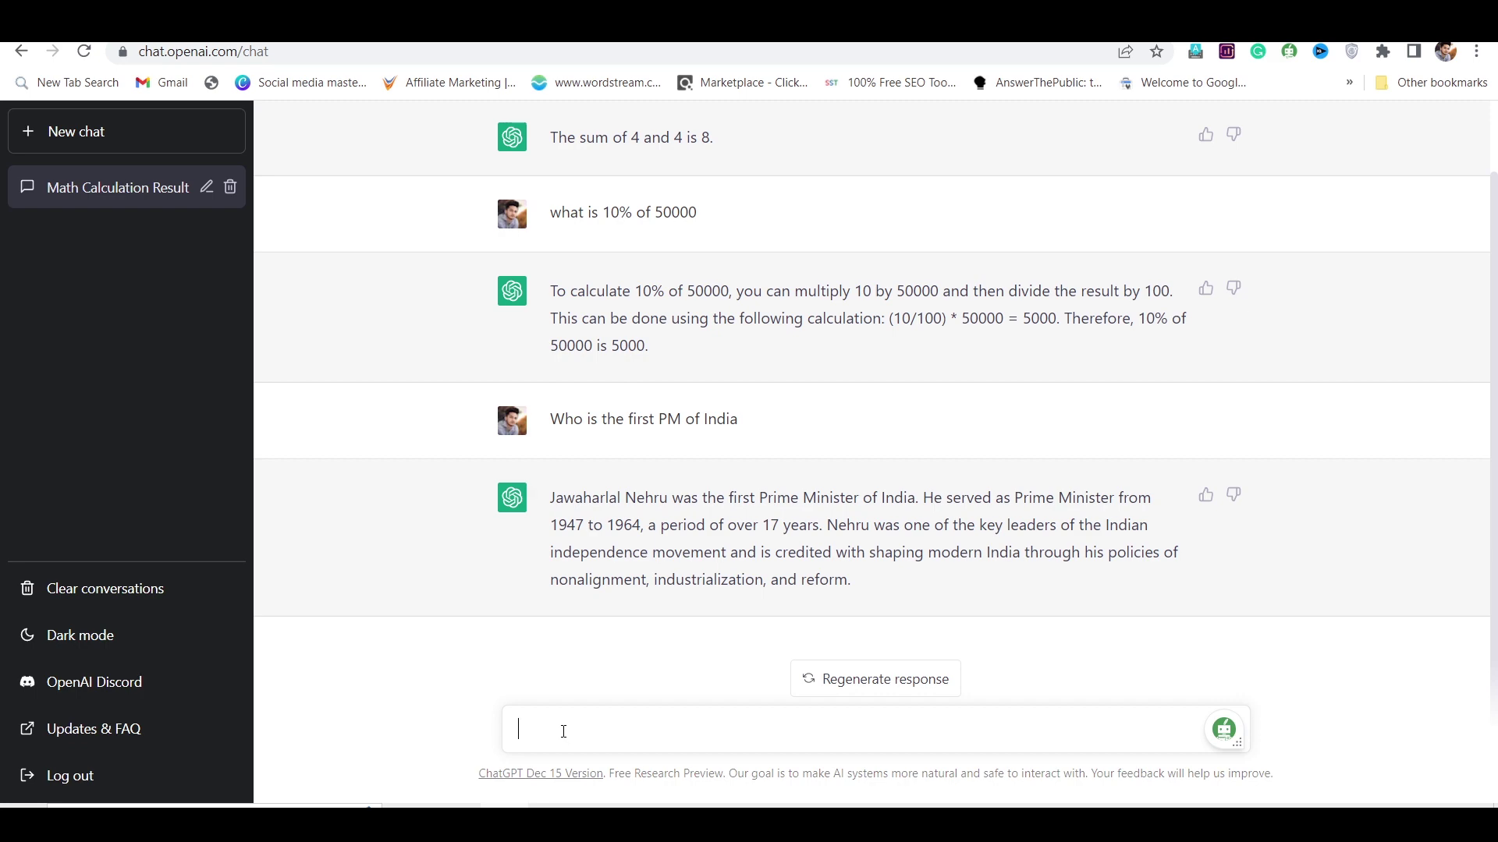
{"action": "scroll", "coordinate": [609, 592], "scroll_direction": "up", "scroll_amount": 1}
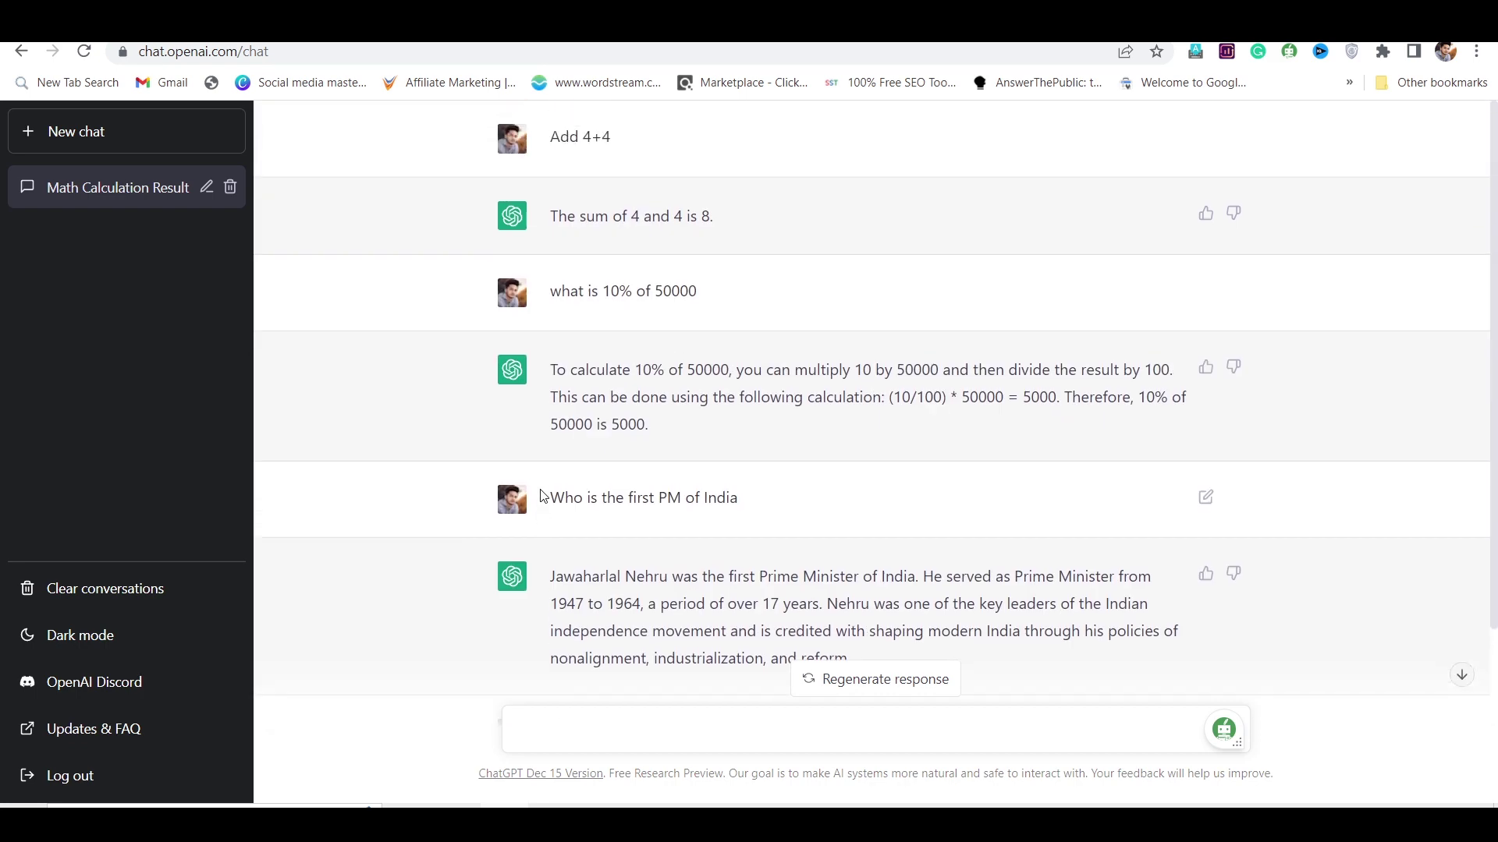
Step: Start a new chat and submit the prompt "Write a HTML Code For E commerce website"
{"action": "left_click", "coordinate": [153, 141]}
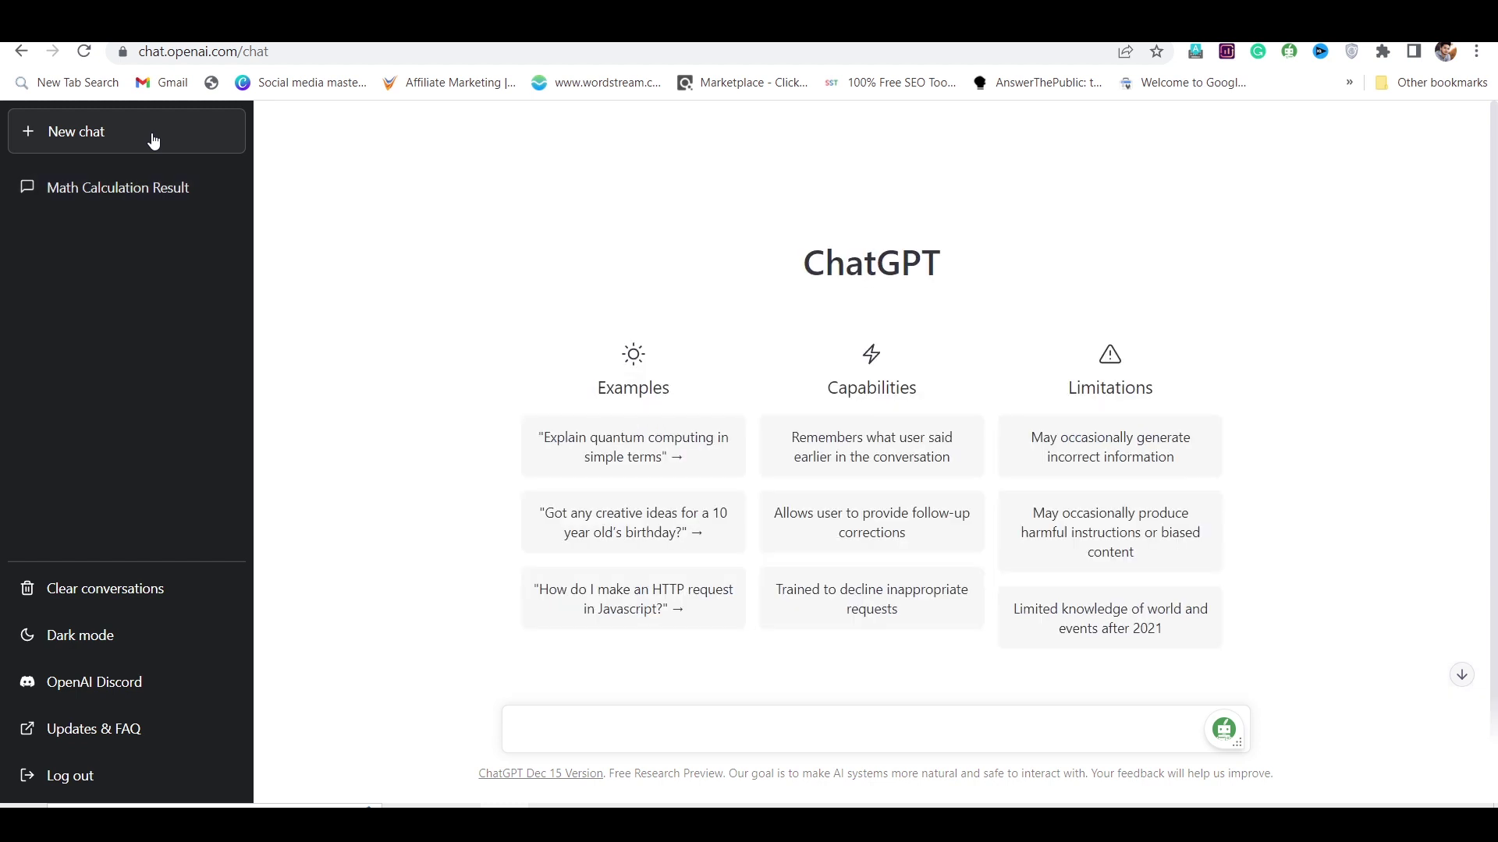
{"action": "left_click", "coordinate": [671, 582]}
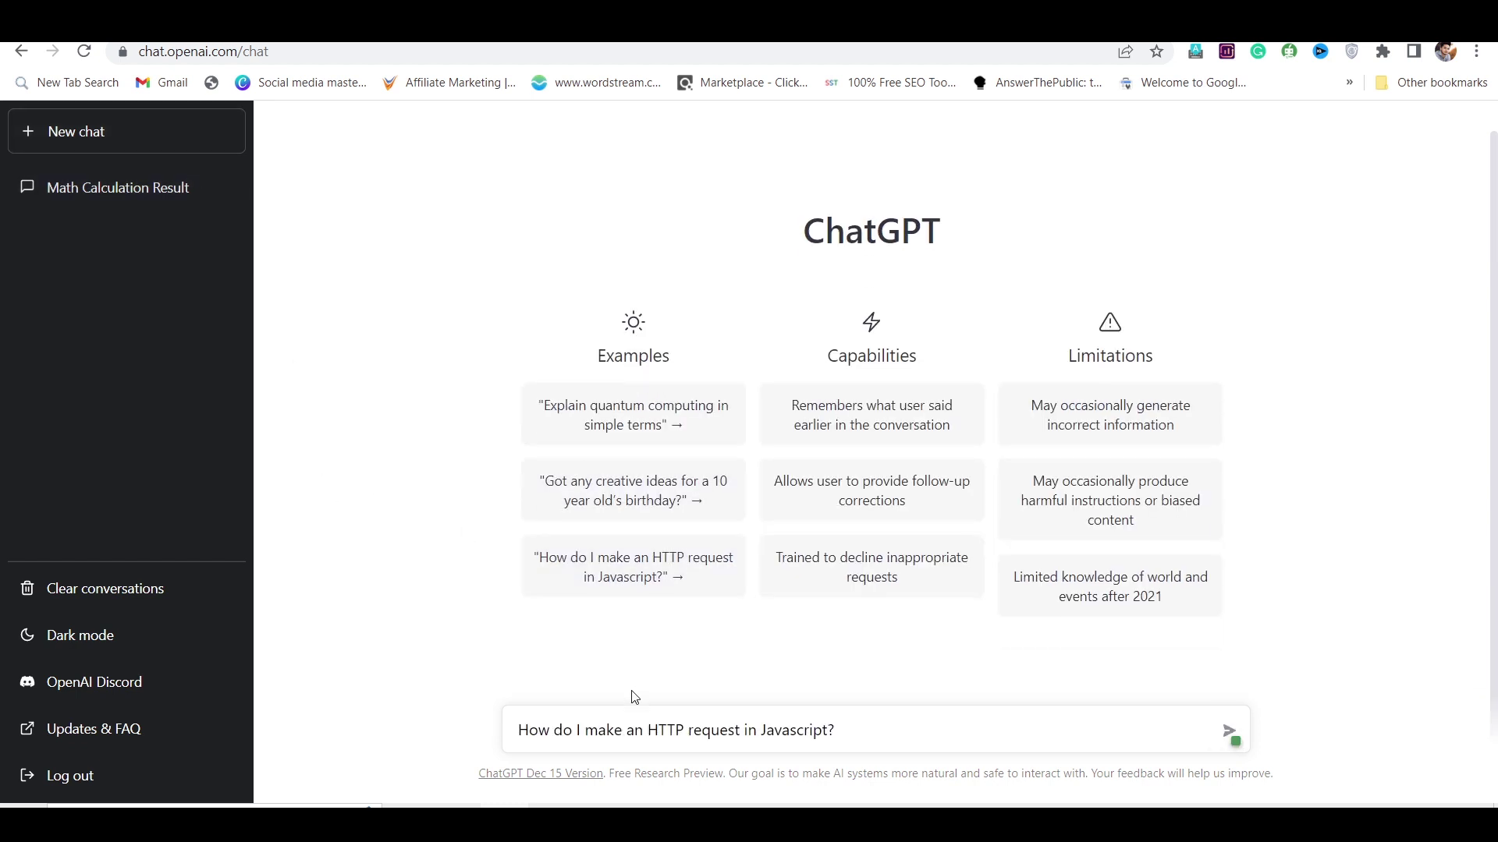
{"action": "key", "text": "Return"}
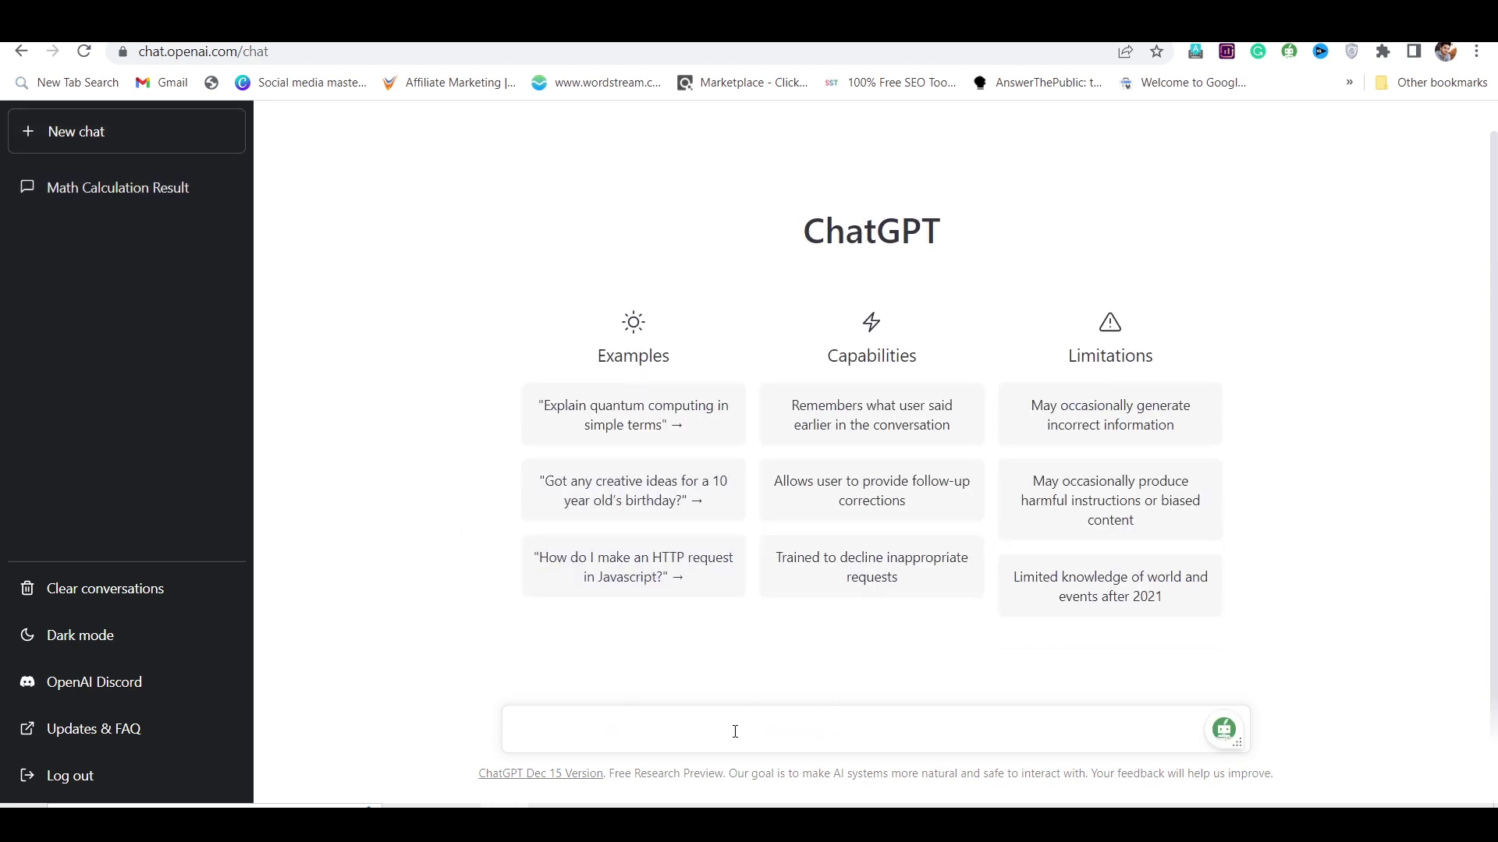
{"action": "type", "text": "Write a H"}
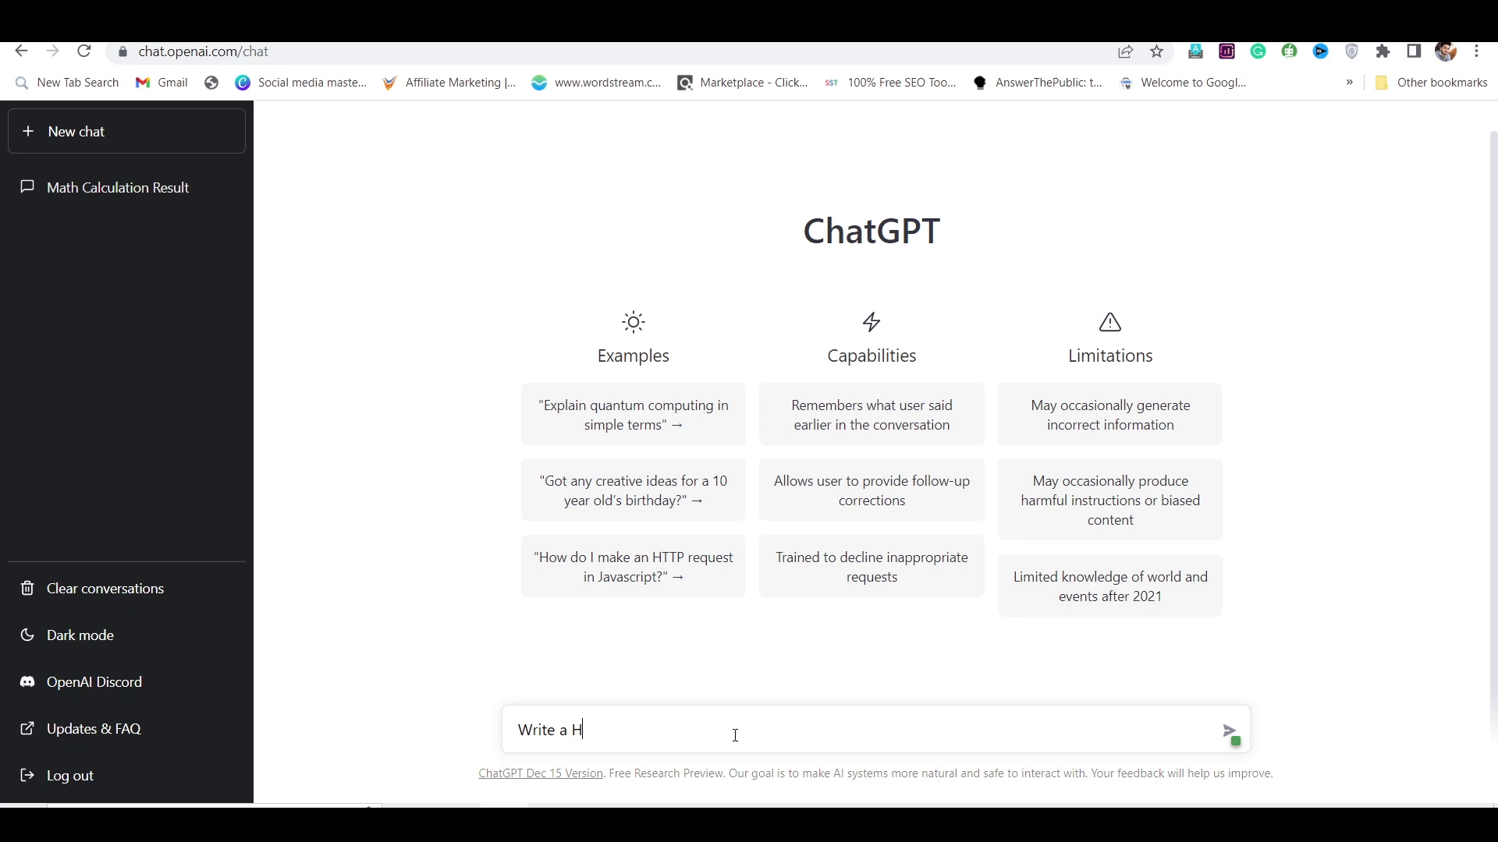
{"action": "type", "text": "TML Code For E commerce website"}
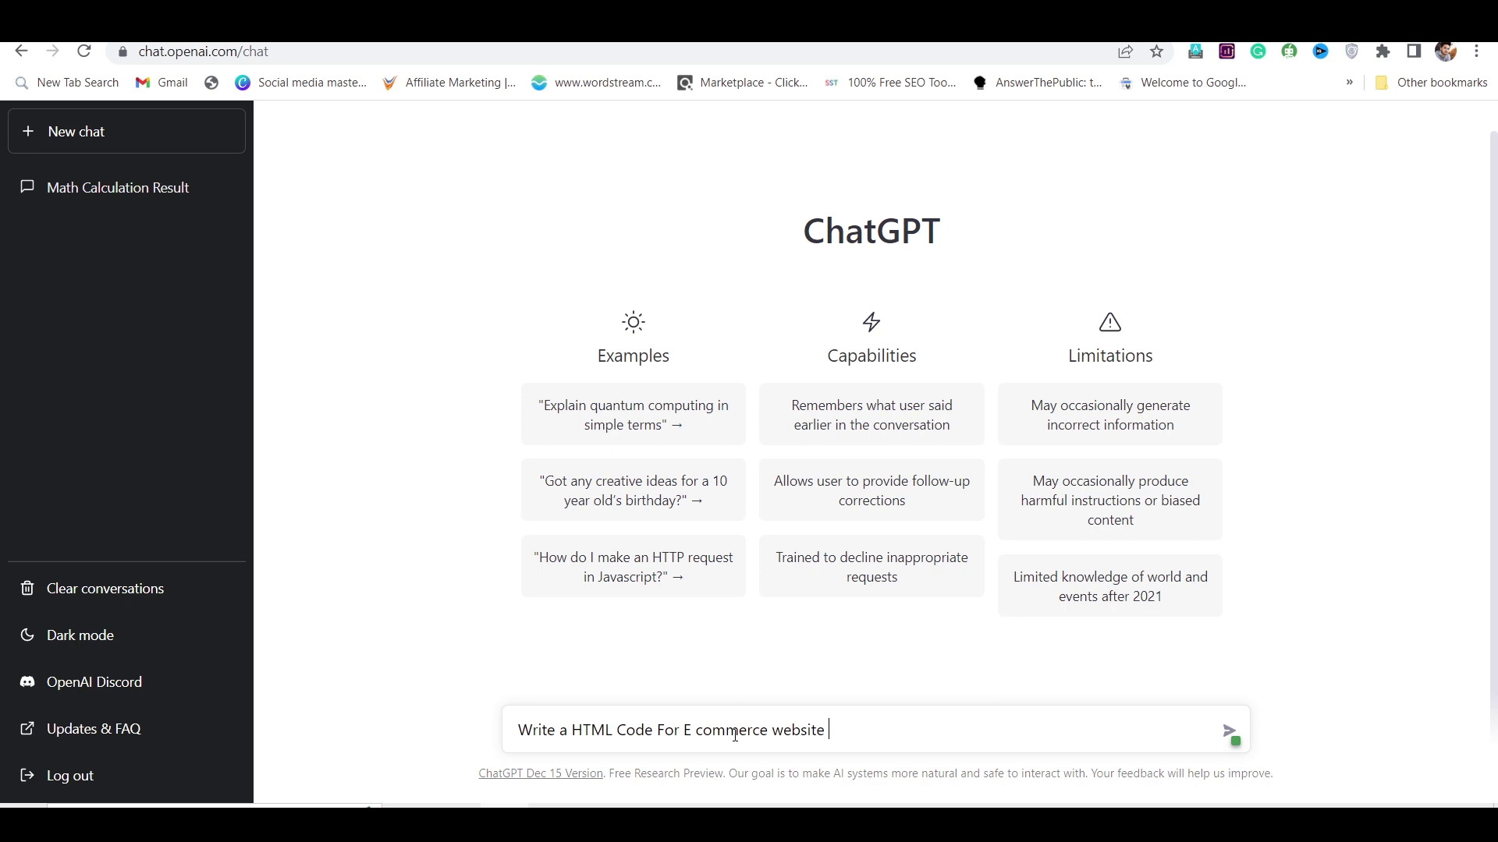
{"action": "key", "text": "Return"}
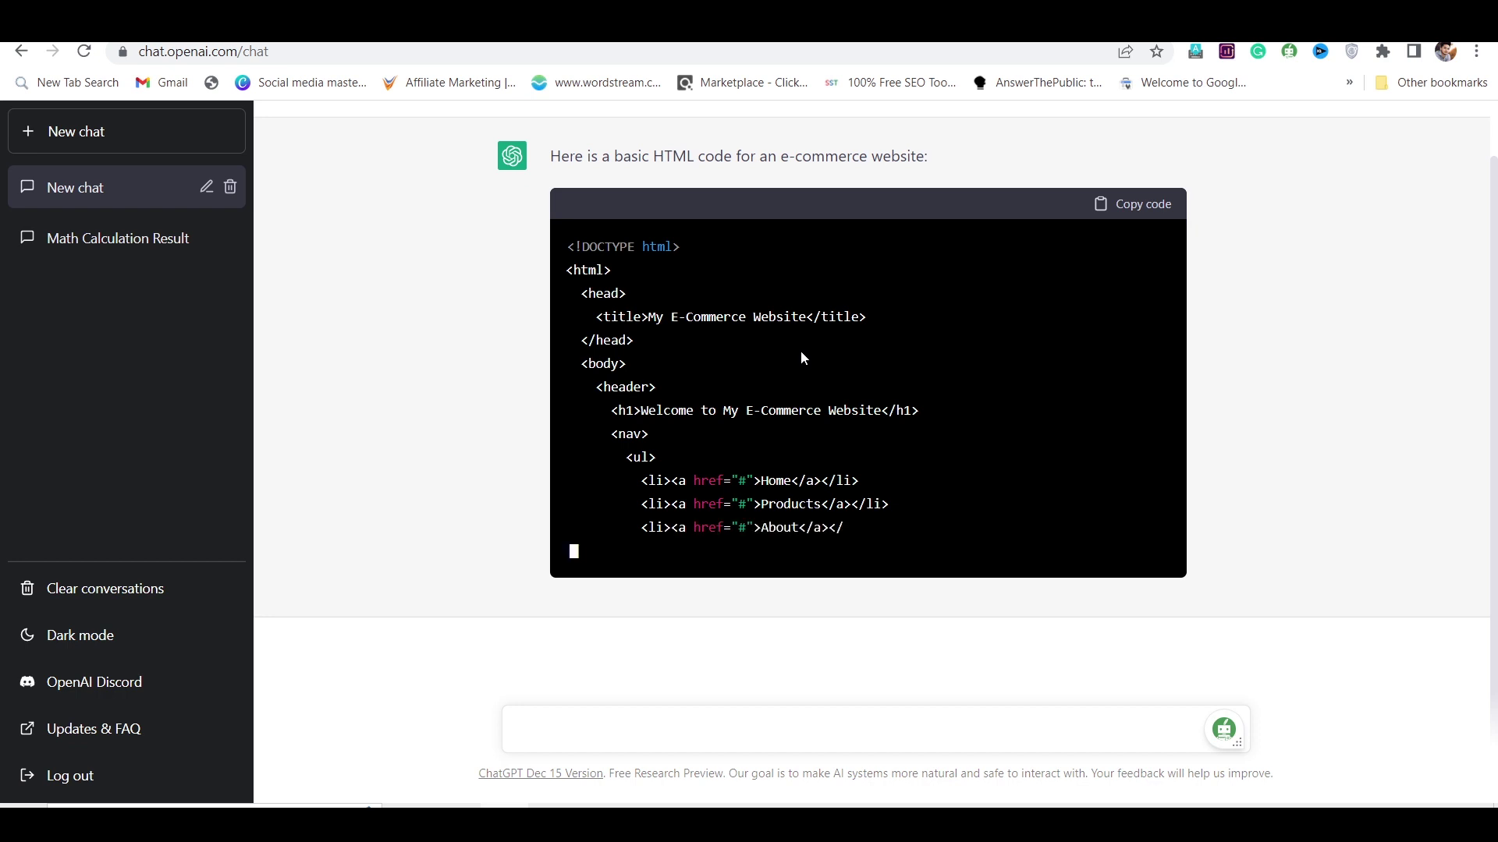
Step: Examine the generated e-commerce HTML code from its header to the footer, along with the explanatory notes below it
{"action": "scroll", "coordinate": [800, 349], "scroll_direction": "up", "scroll_amount": 2}
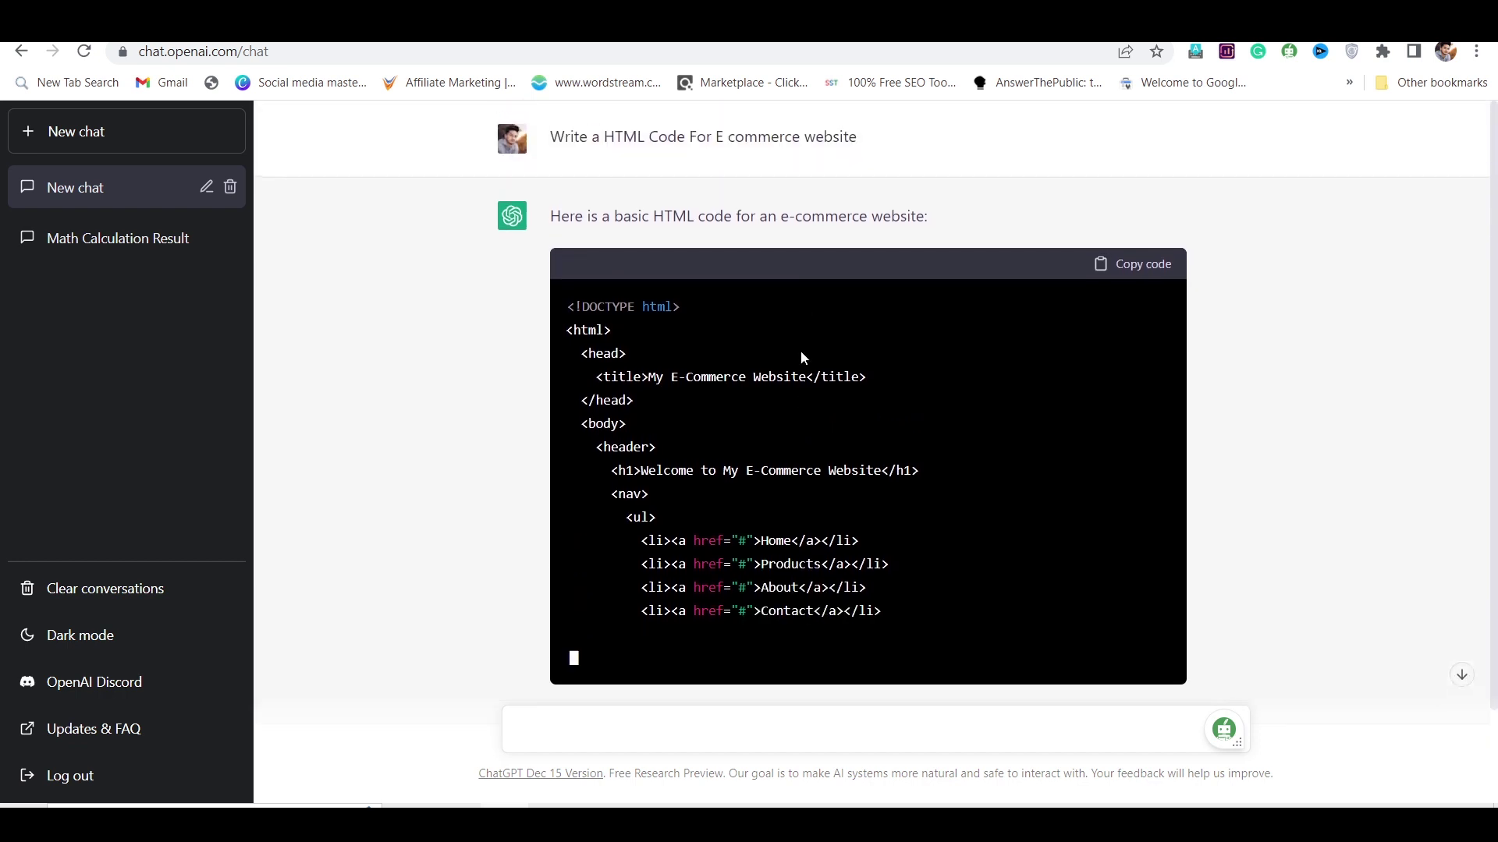
{"action": "scroll", "coordinate": [916, 412], "scroll_direction": "down", "scroll_amount": 2}
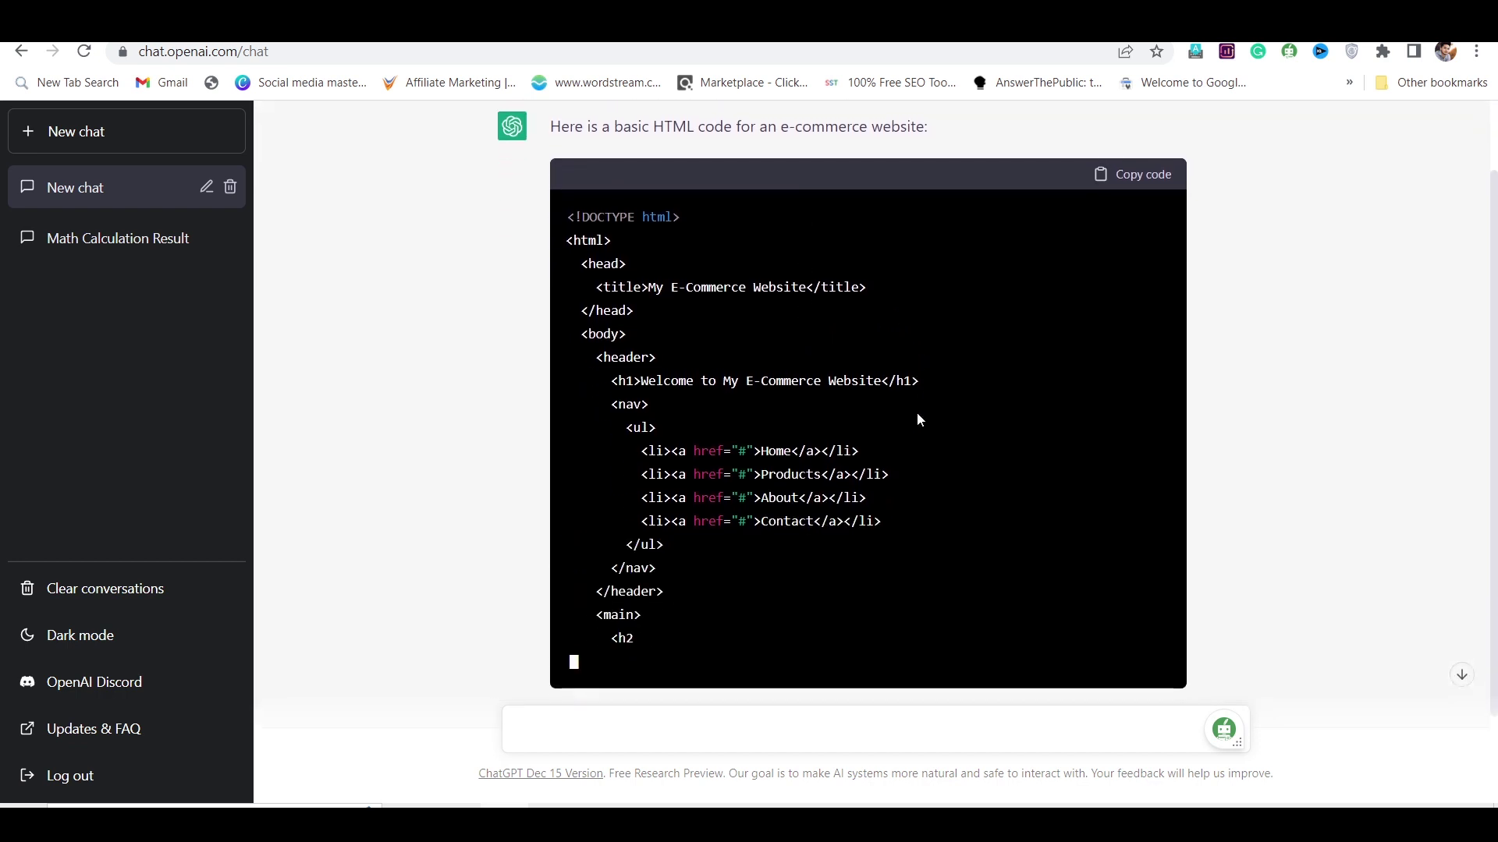
{"action": "scroll", "coordinate": [731, 419], "scroll_direction": "down", "scroll_amount": 3}
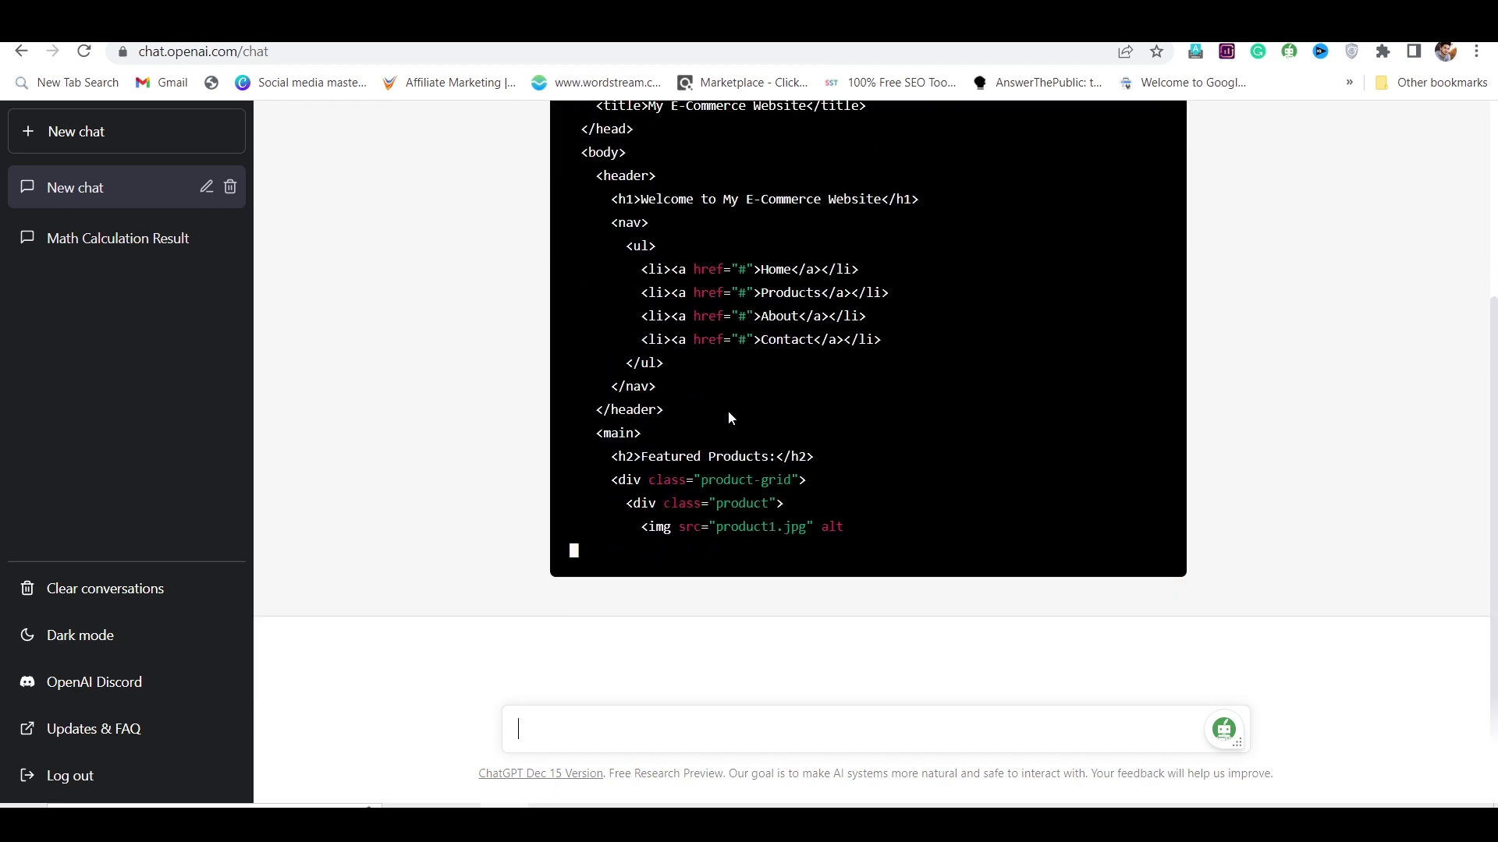
{"action": "scroll", "coordinate": [731, 419], "scroll_direction": "up", "scroll_amount": 2}
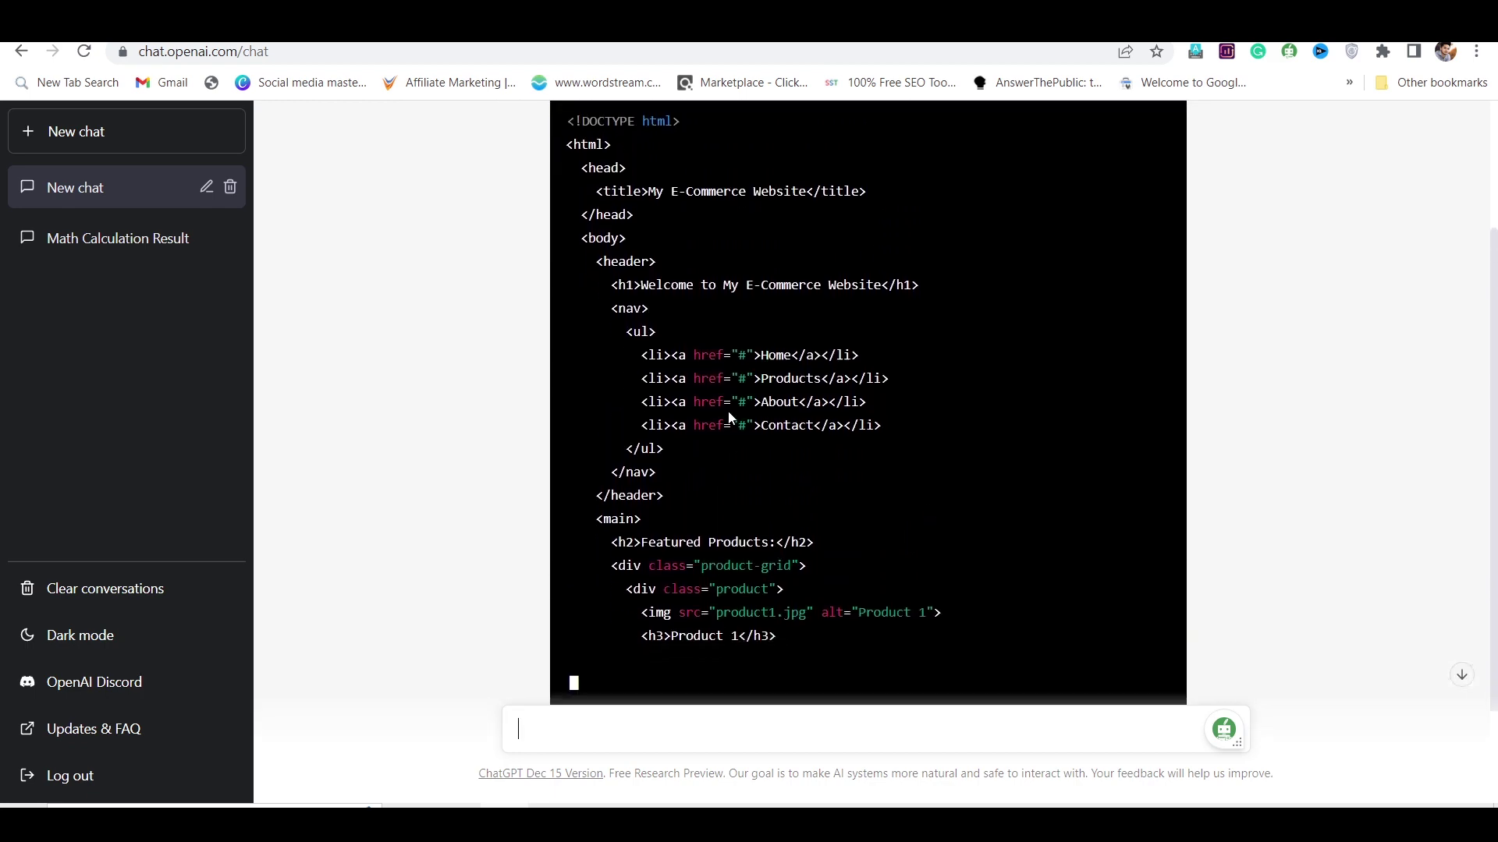
{"action": "scroll", "coordinate": [731, 419], "scroll_direction": "down", "scroll_amount": 2}
{"action": "scroll", "coordinate": [731, 419], "scroll_direction": "up", "scroll_amount": 4}
{"action": "scroll", "coordinate": [728, 411], "scroll_direction": "down", "scroll_amount": 5}
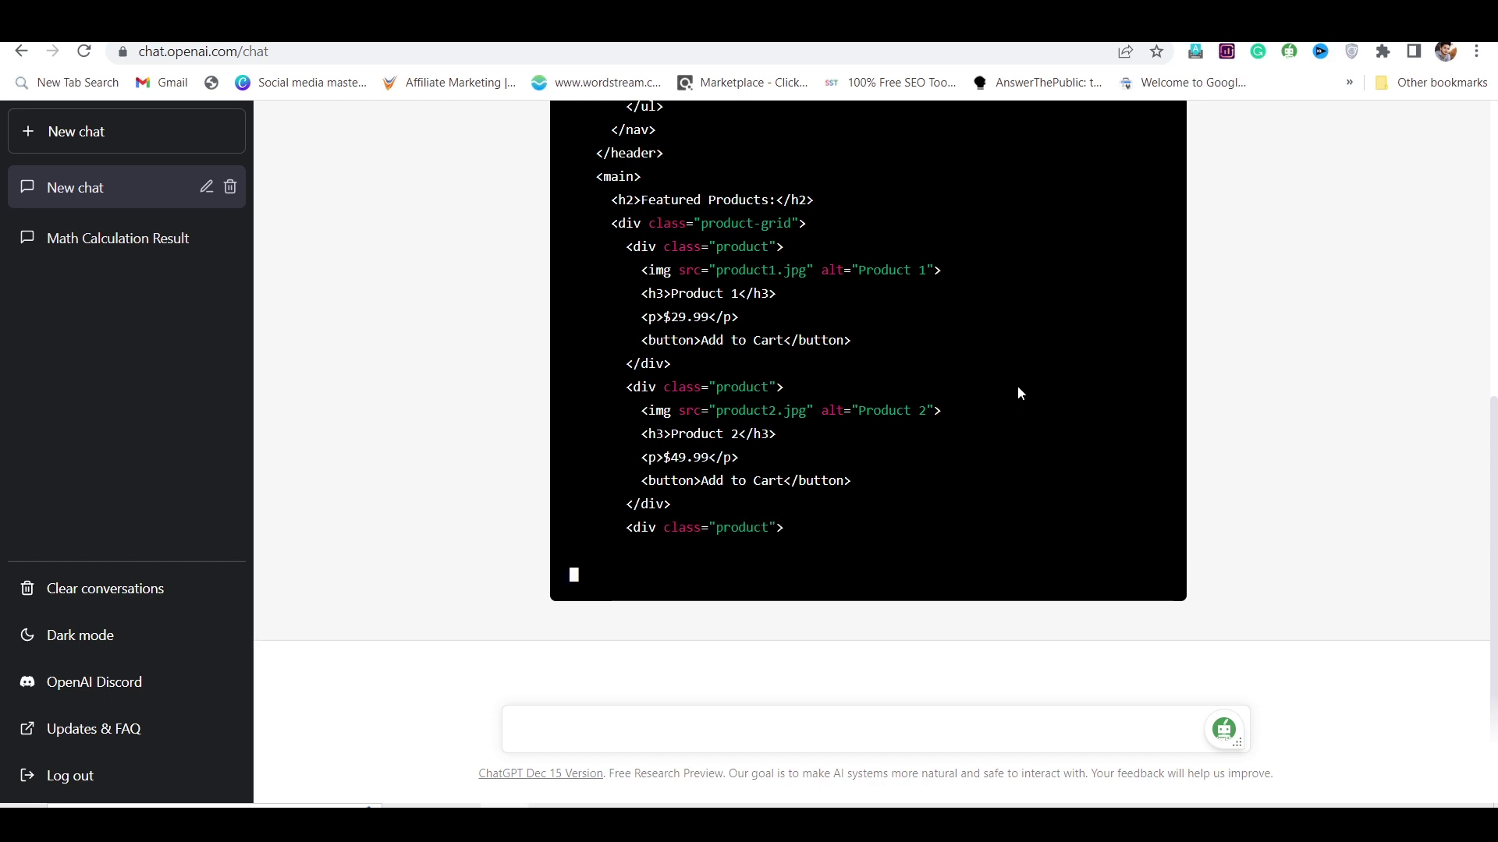
{"action": "scroll", "coordinate": [1017, 386], "scroll_direction": "up", "scroll_amount": 6}
{"action": "scroll", "coordinate": [1017, 386], "scroll_direction": "down", "scroll_amount": 3}
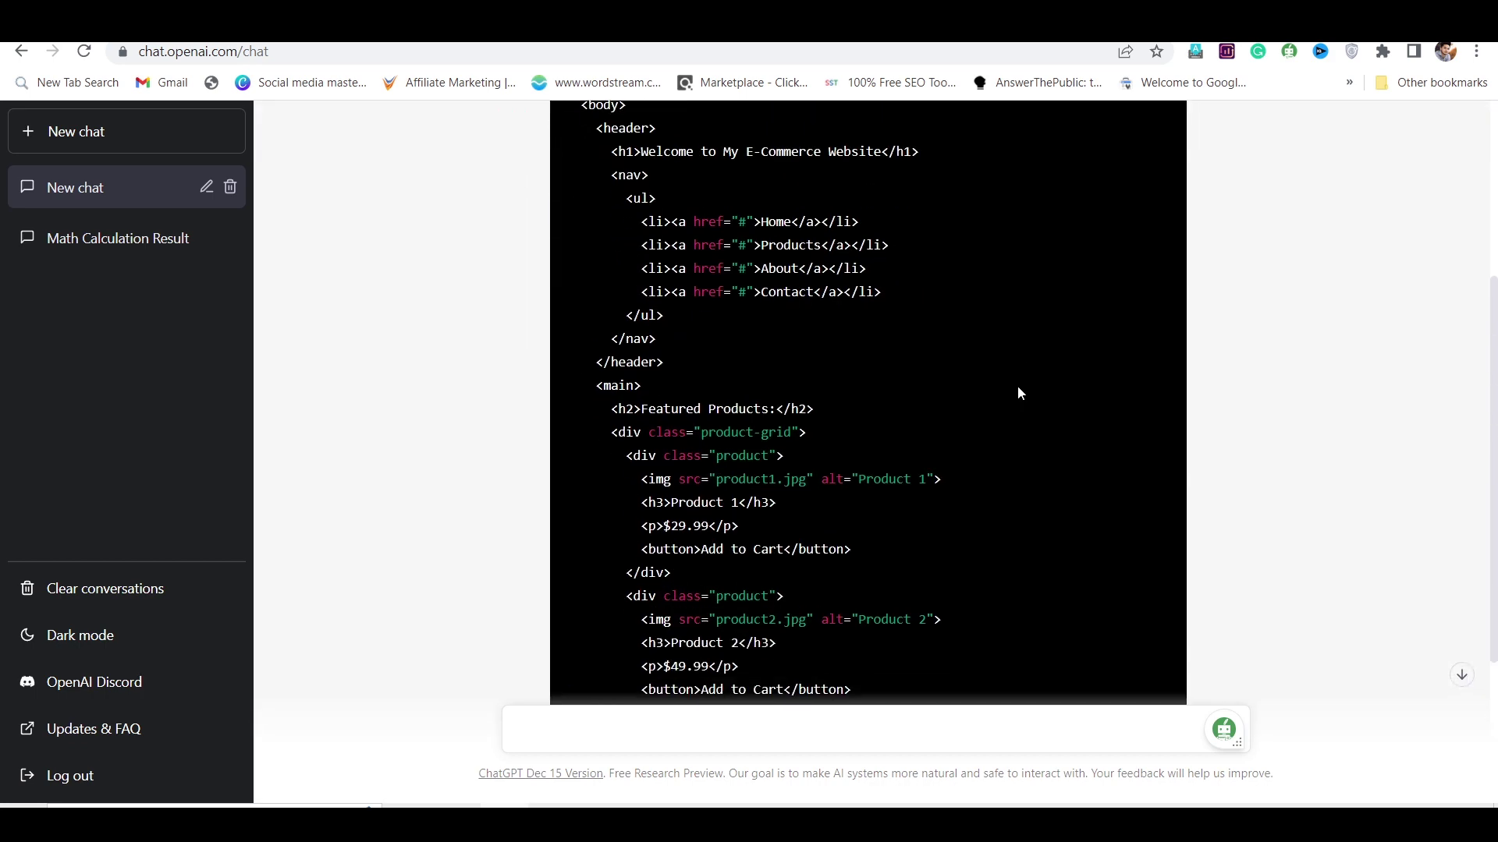
{"action": "scroll", "coordinate": [1017, 386], "scroll_direction": "down", "scroll_amount": 3}
{"action": "scroll", "coordinate": [1343, 419], "scroll_direction": "up", "scroll_amount": 1}
{"action": "scroll", "coordinate": [1343, 420], "scroll_direction": "down", "scroll_amount": 1}
{"action": "scroll", "coordinate": [822, 354], "scroll_direction": "down", "scroll_amount": 1}
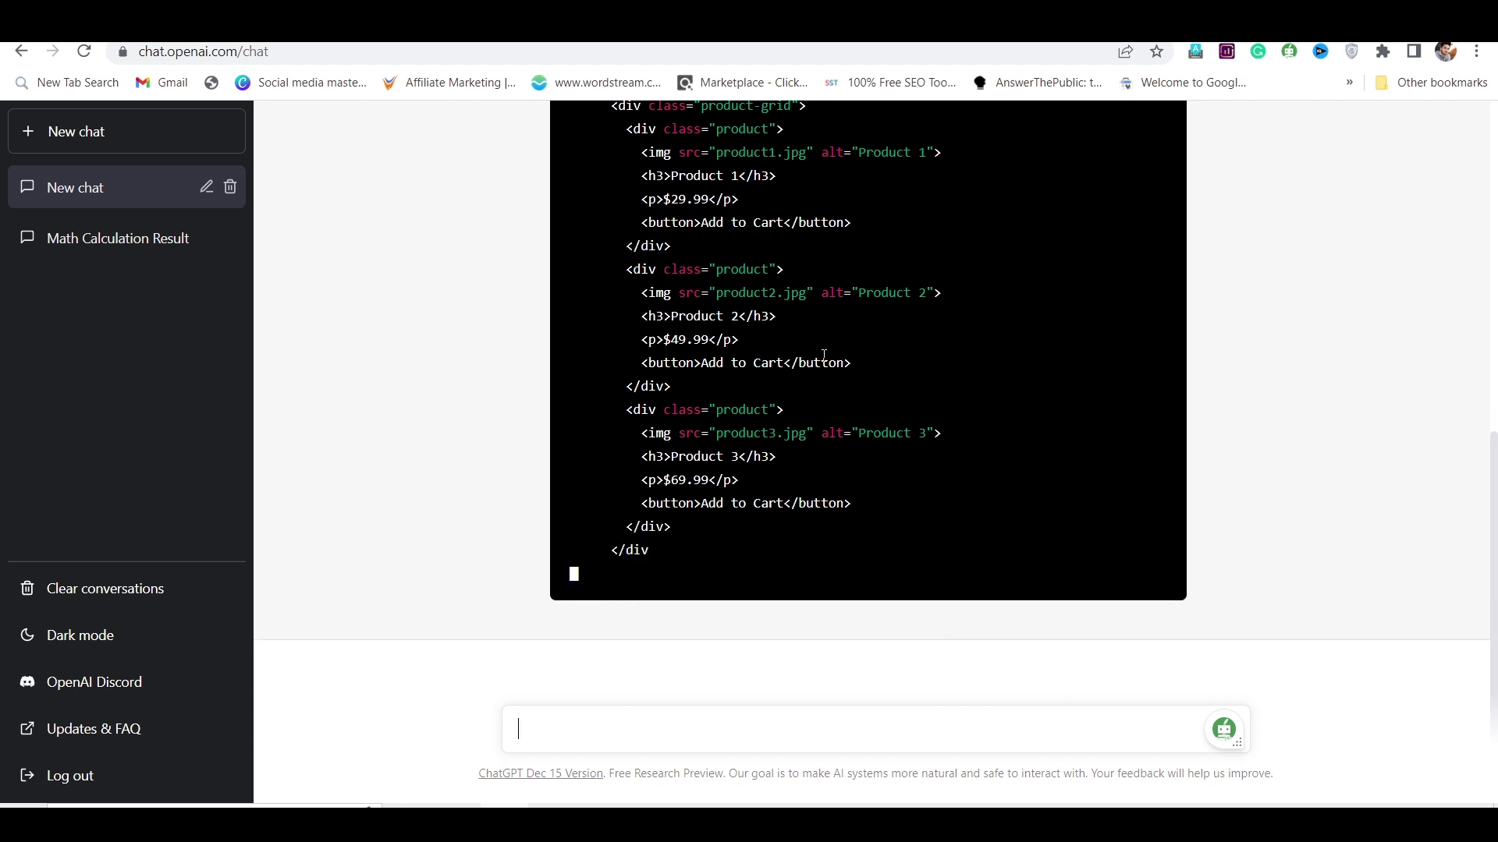
{"action": "scroll", "coordinate": [822, 354], "scroll_direction": "down", "scroll_amount": 1}
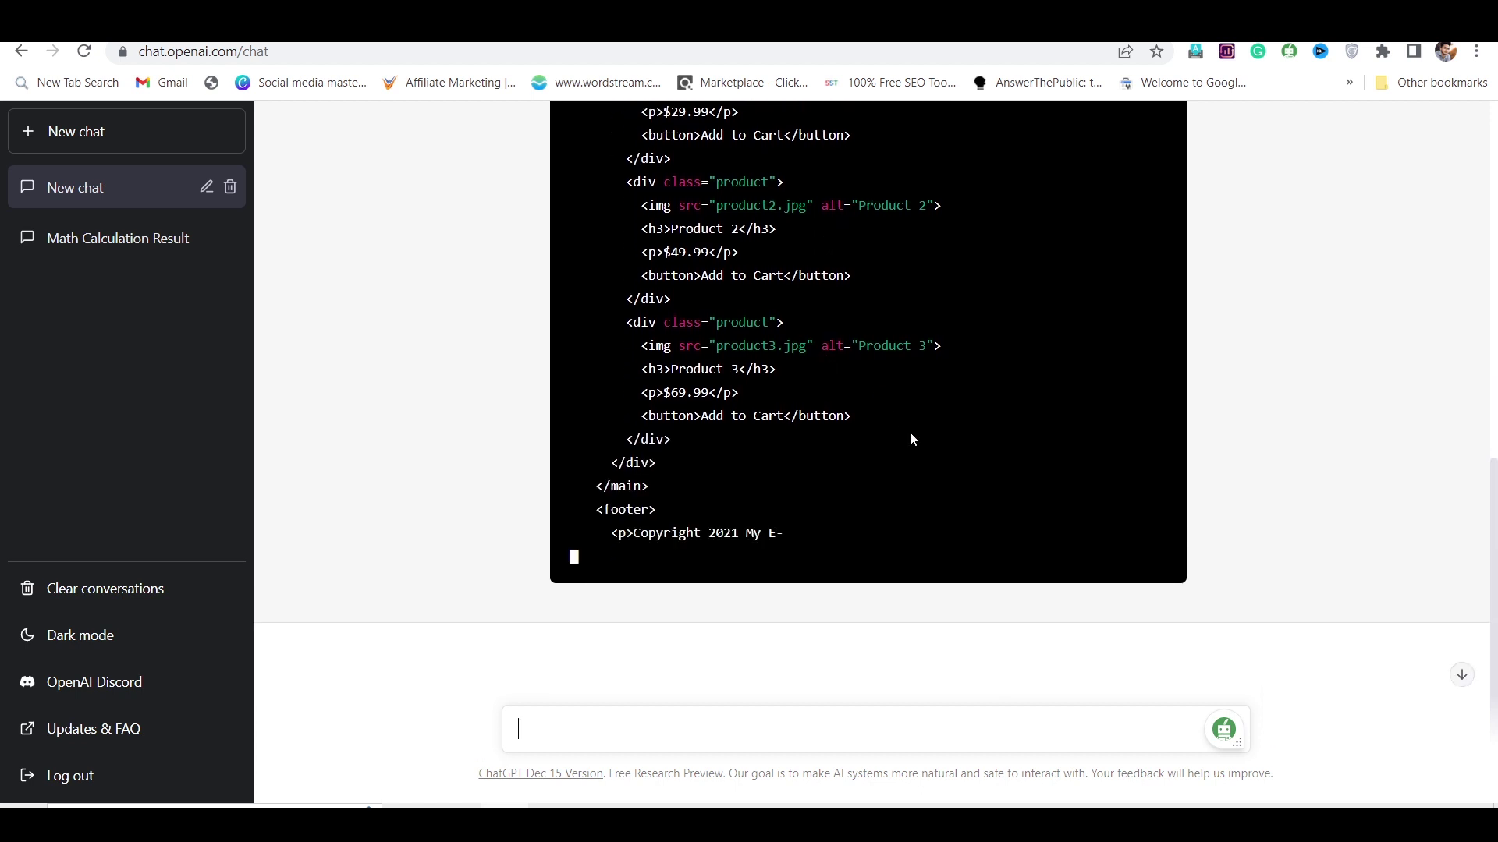
{"action": "scroll", "coordinate": [911, 433], "scroll_direction": "down", "scroll_amount": 1}
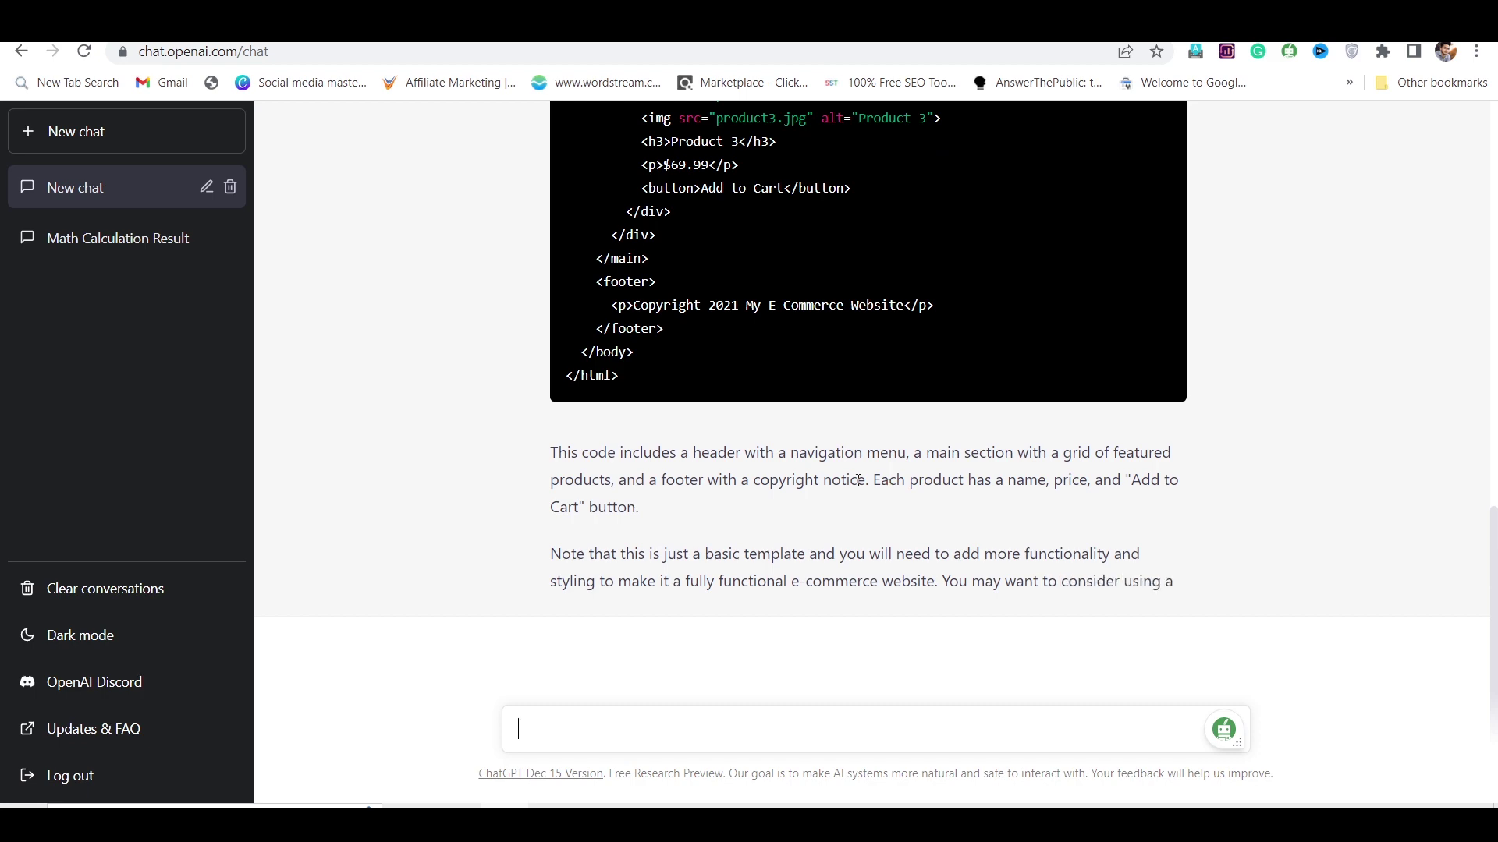
{"action": "scroll", "coordinate": [704, 471], "scroll_direction": "up", "scroll_amount": 8}
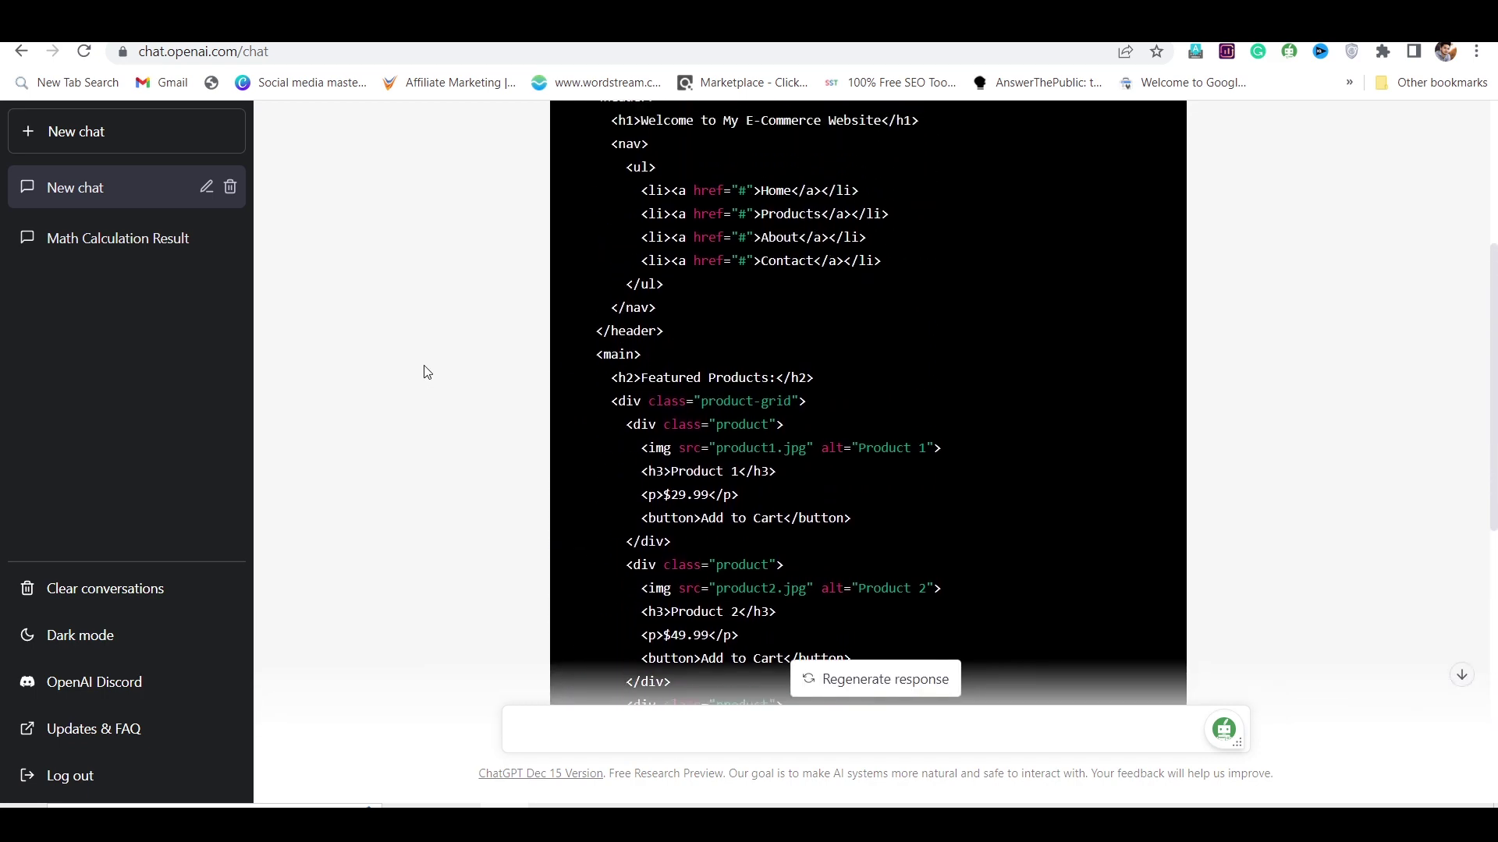
{"action": "scroll", "coordinate": [426, 372], "scroll_direction": "down", "scroll_amount": 9}
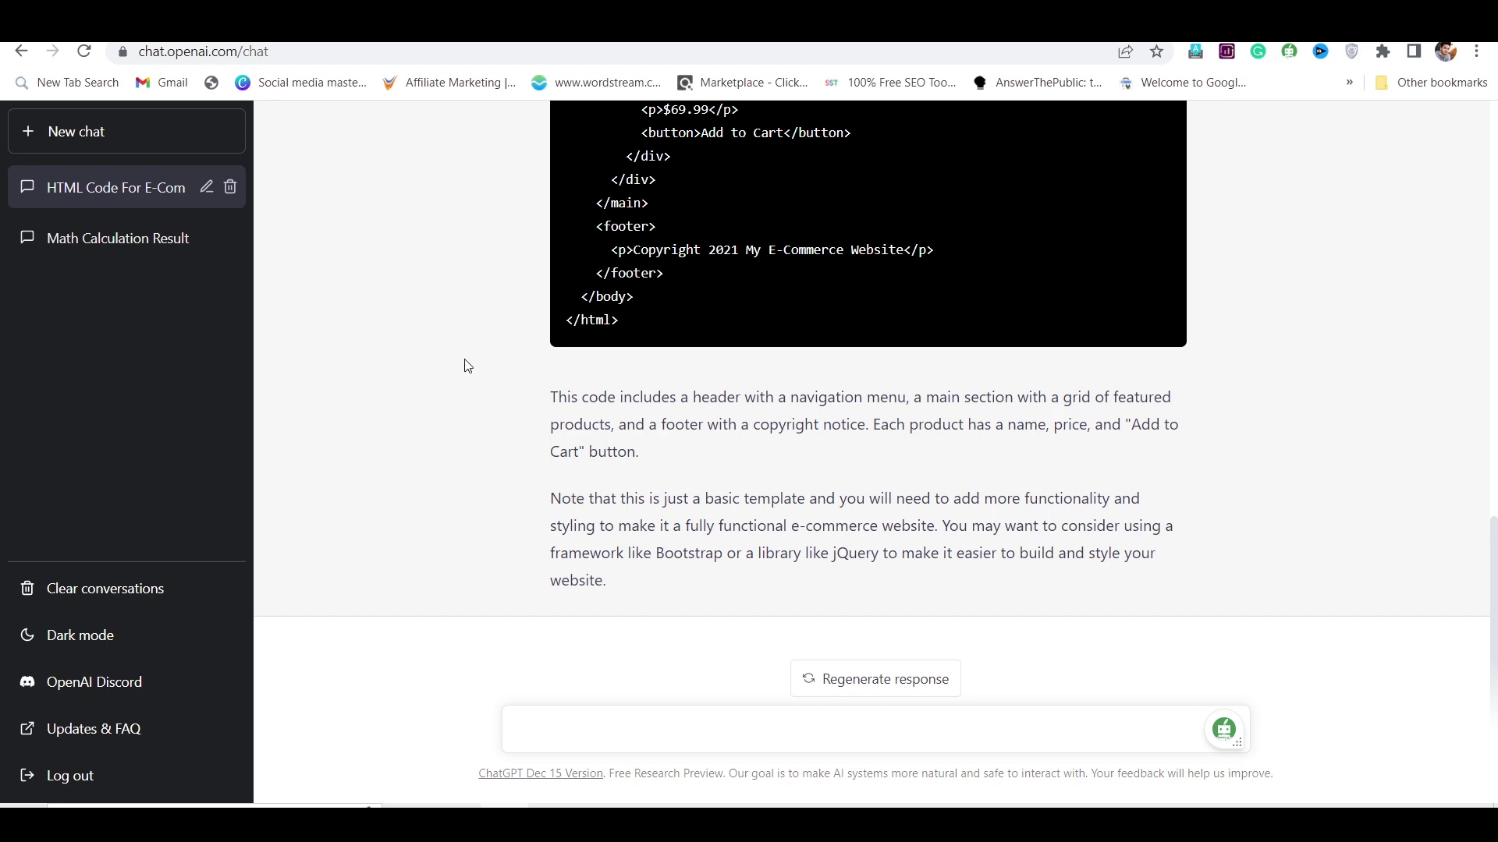
{"action": "scroll", "coordinate": [464, 362], "scroll_direction": "up", "scroll_amount": 15}
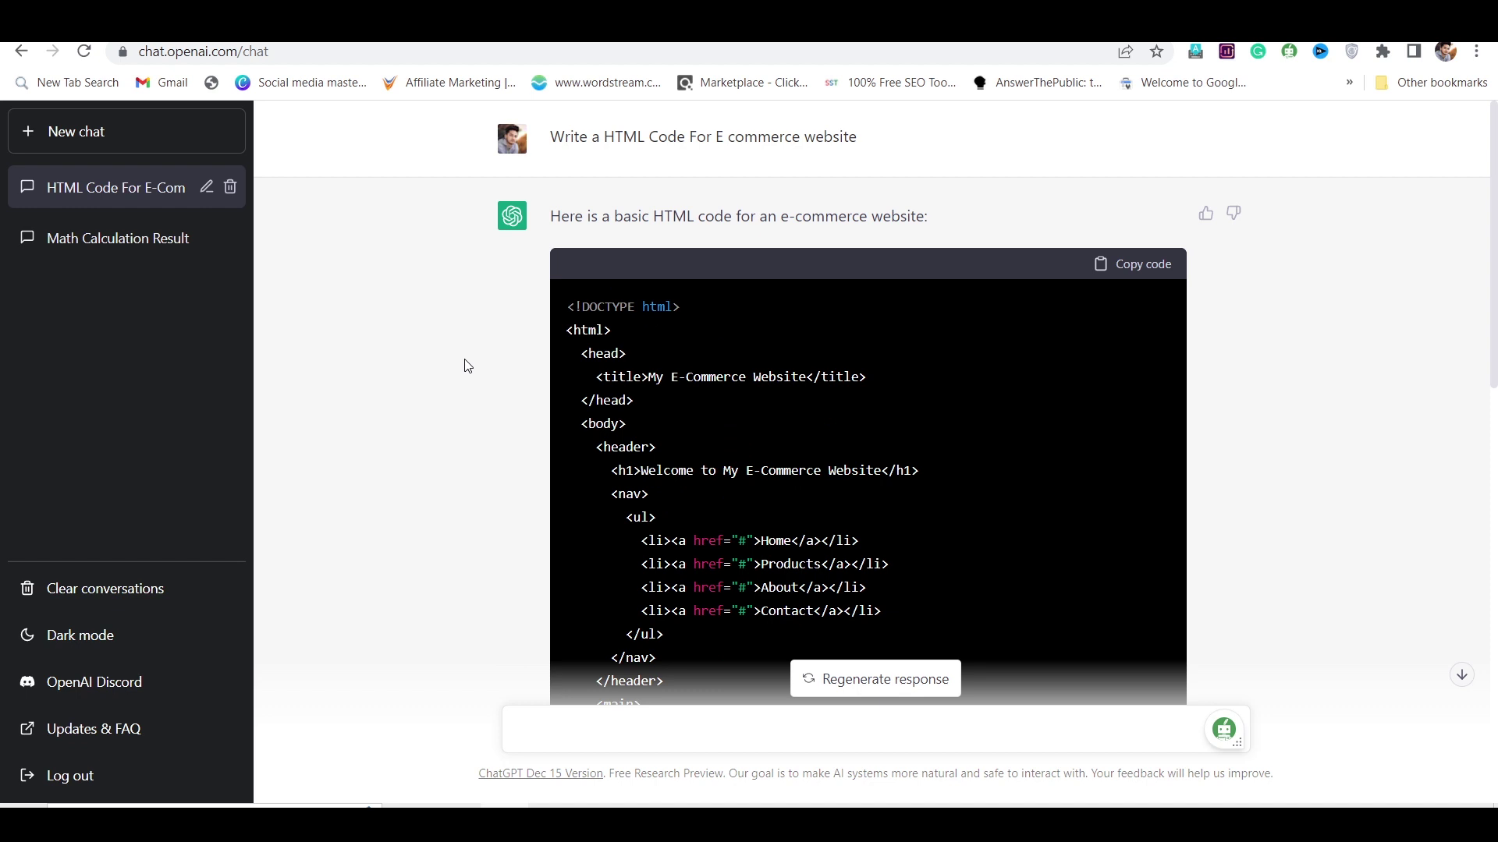
{"action": "scroll", "coordinate": [468, 546], "scroll_direction": "down", "scroll_amount": 15}
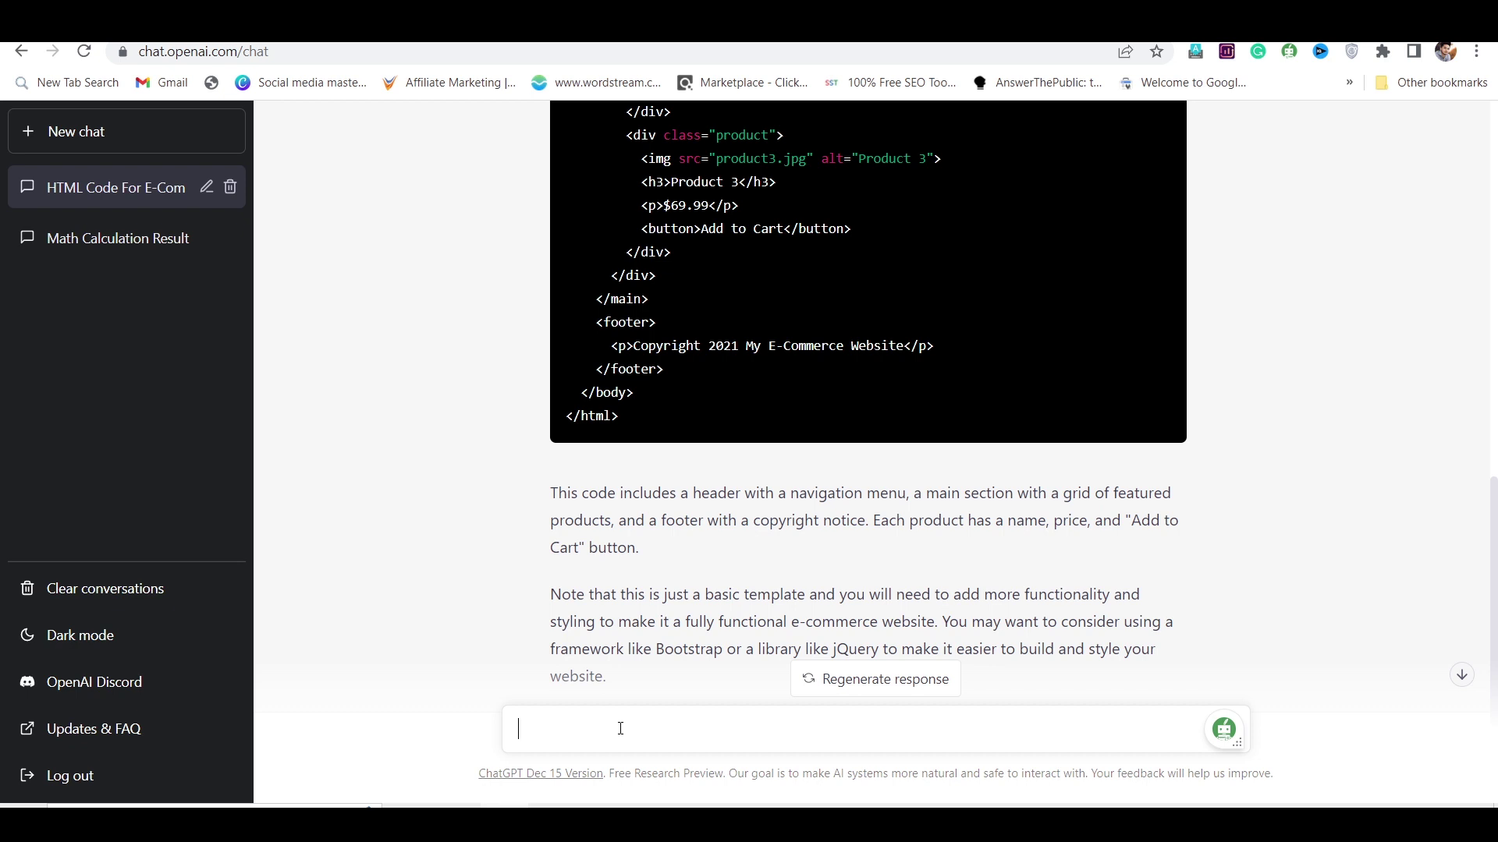
Step: Submit the prompt "write a blogg post about aweight lose" in the same conversation and read through the generated post
{"action": "type", "text": "w"}
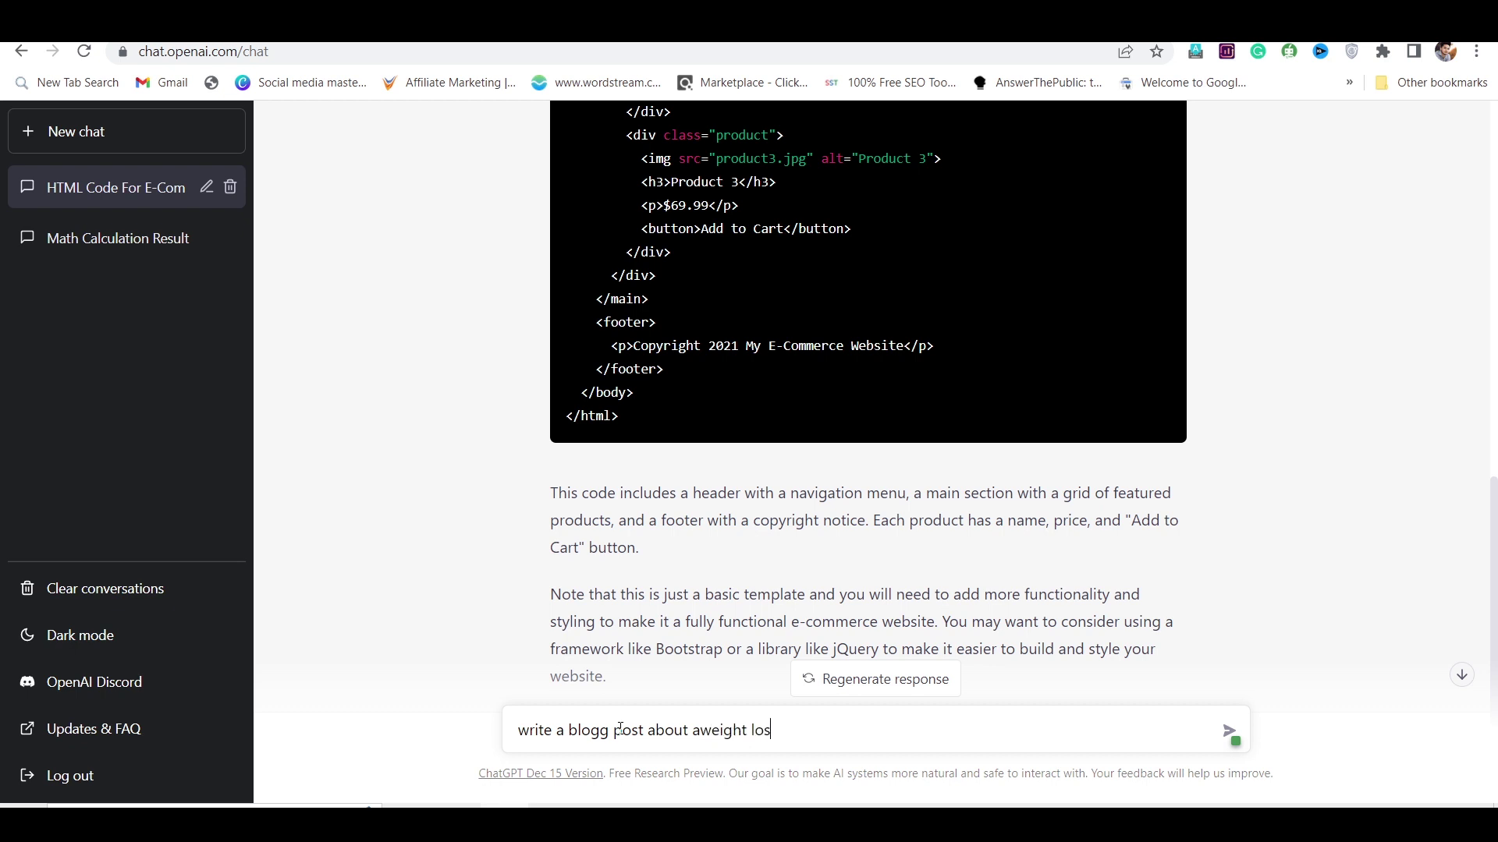
{"action": "key", "text": "Return"}
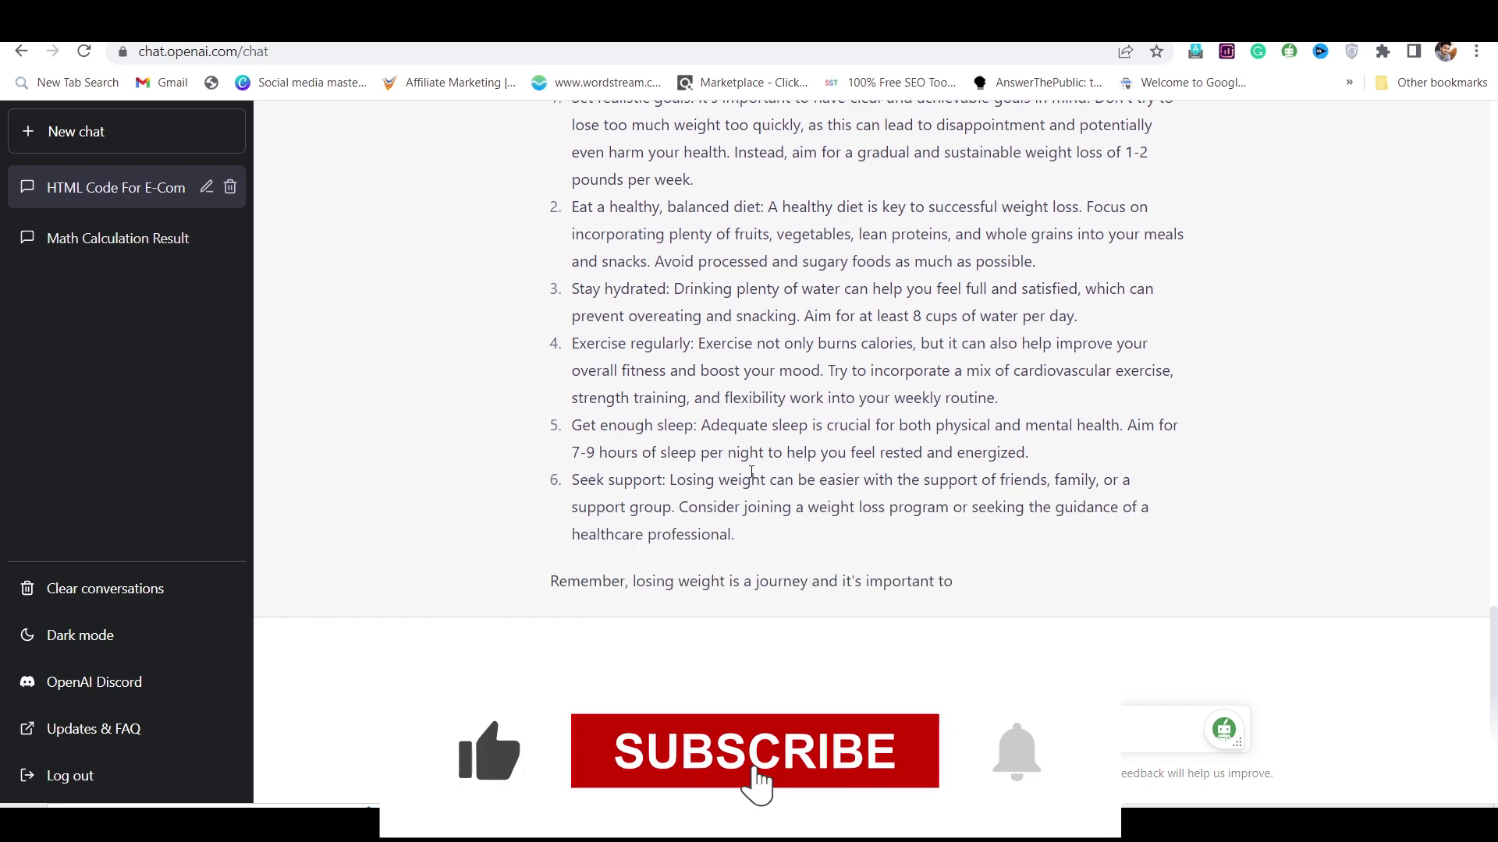
{"action": "scroll", "coordinate": [752, 471], "scroll_direction": "up", "scroll_amount": 5}
{"action": "scroll", "coordinate": [751, 470], "scroll_direction": "down", "scroll_amount": 5}
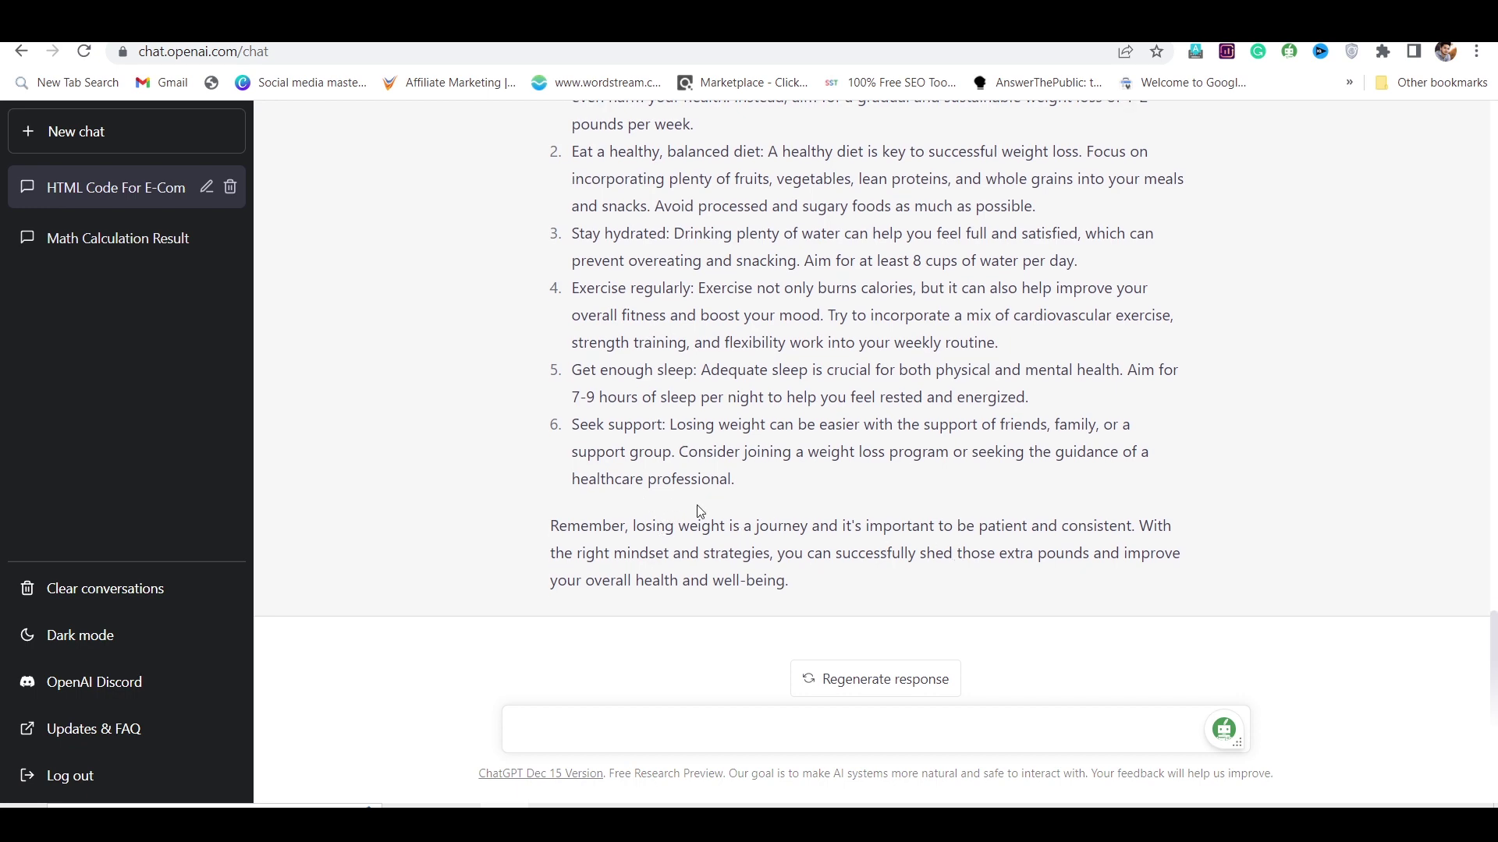
{"action": "scroll", "coordinate": [699, 512], "scroll_direction": "up", "scroll_amount": 10}
{"action": "scroll", "coordinate": [700, 511], "scroll_direction": "down", "scroll_amount": 5}
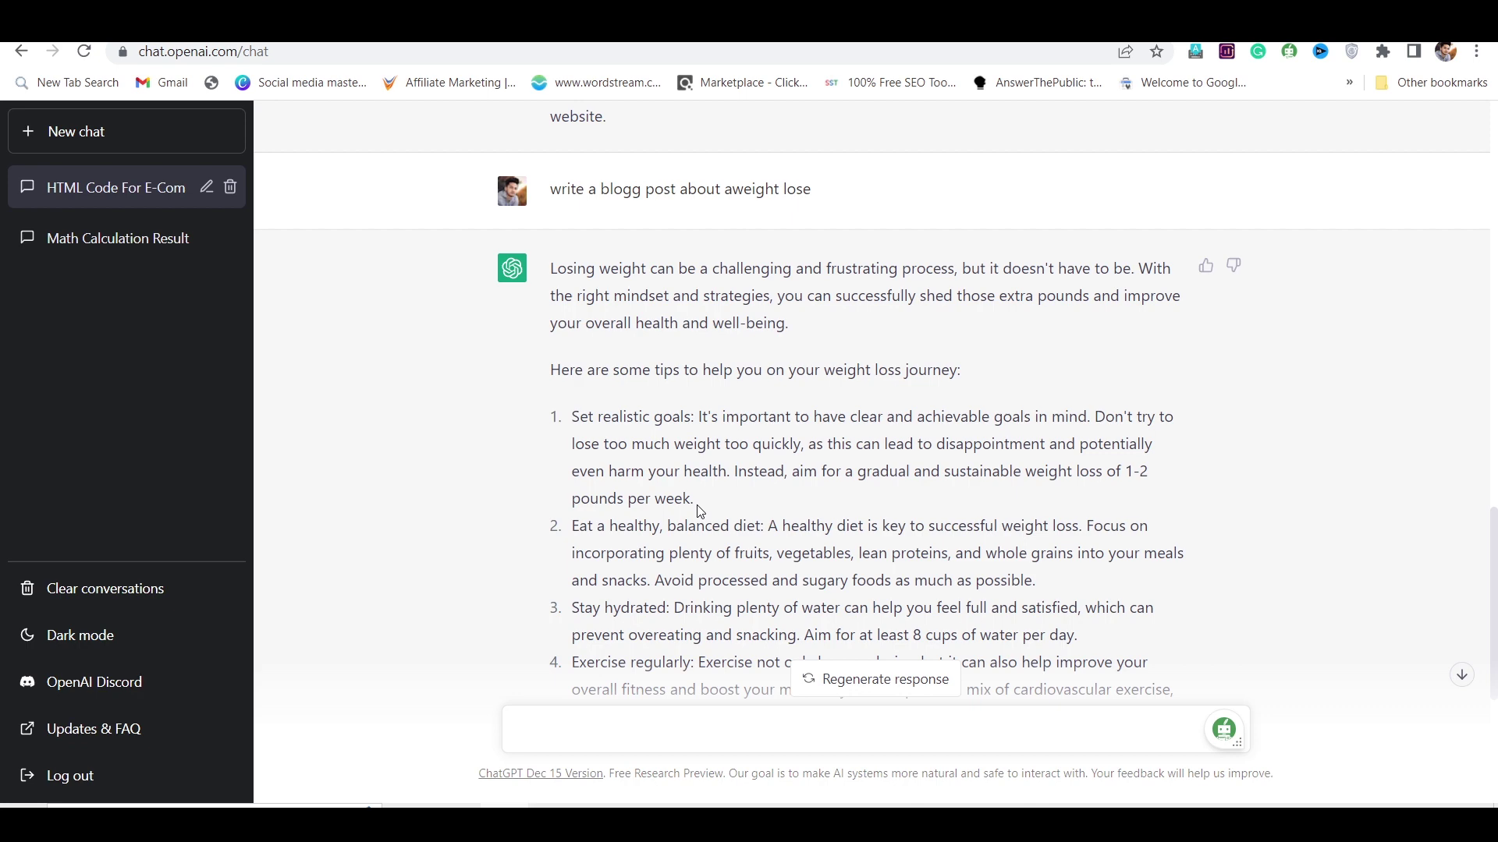
{"action": "scroll", "coordinate": [700, 512], "scroll_direction": "down", "scroll_amount": 5}
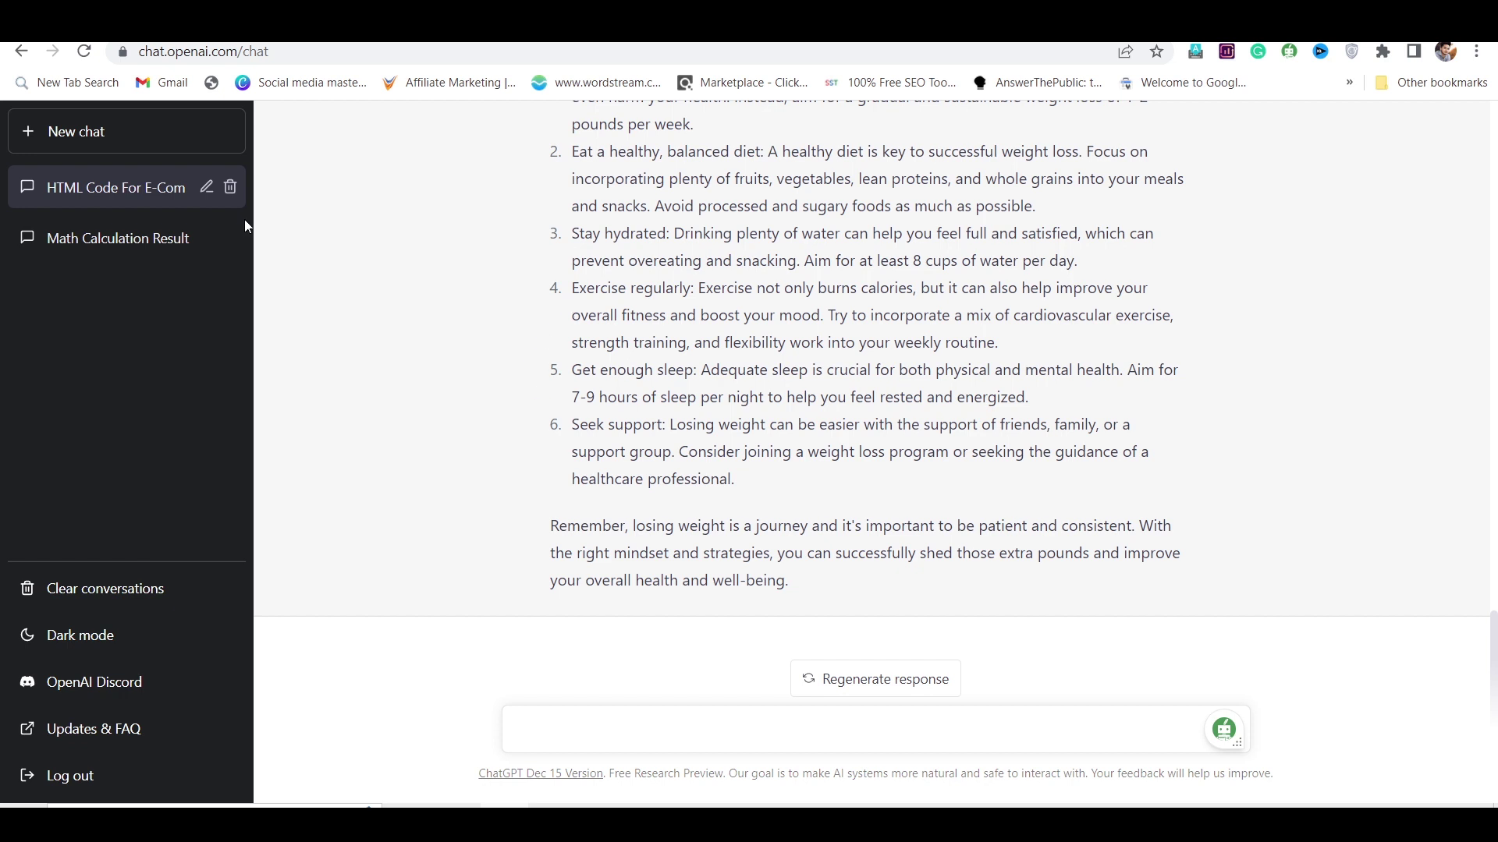
Step: Start a new chat, submit the prompt "write email for job application" and review the drafted email
{"action": "left_click", "coordinate": [171, 133]}
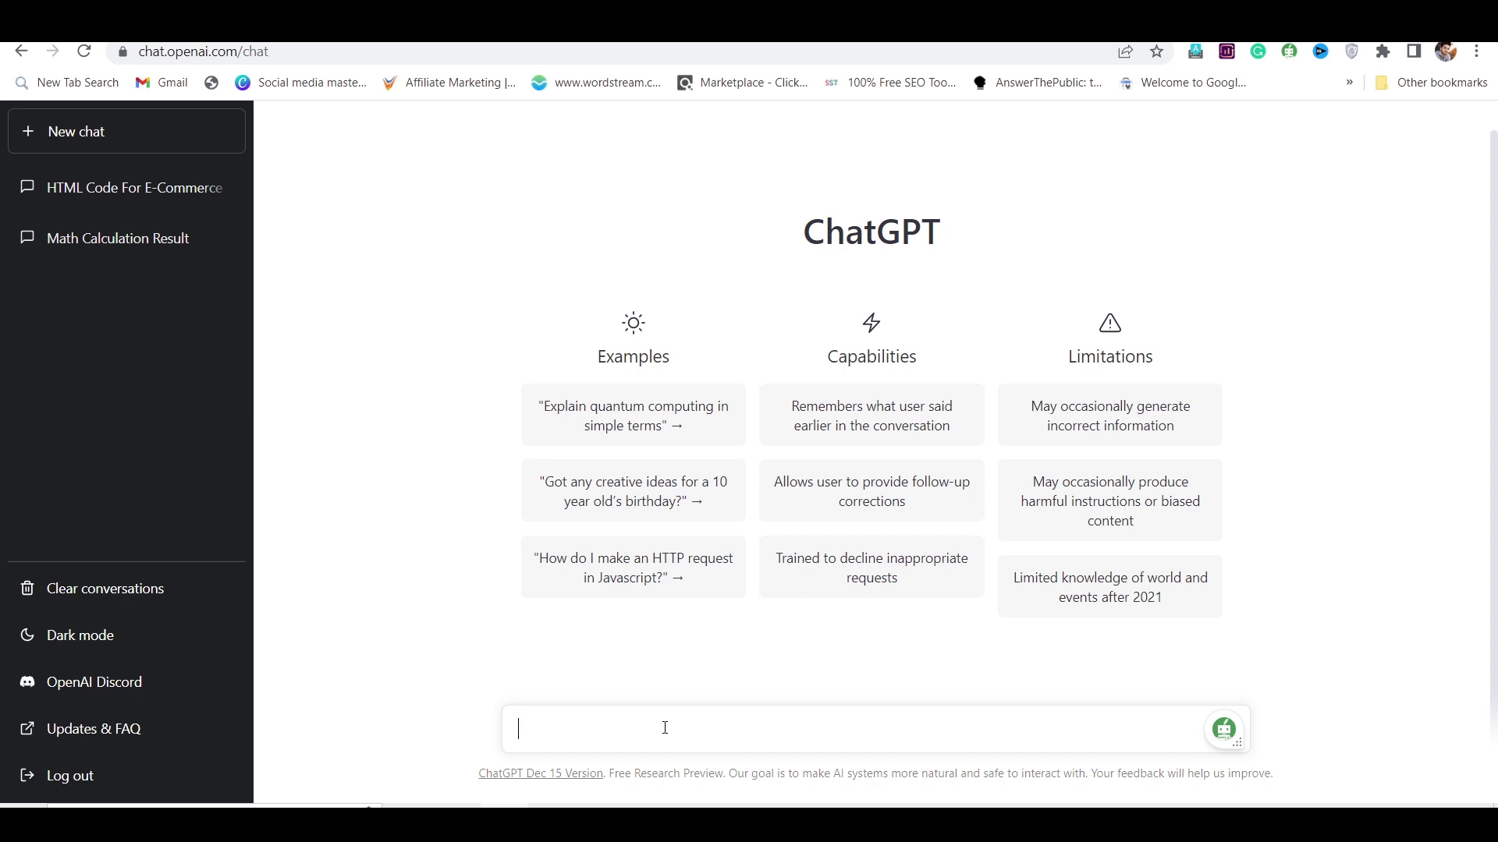
{"action": "type", "text": "write email for job application"}
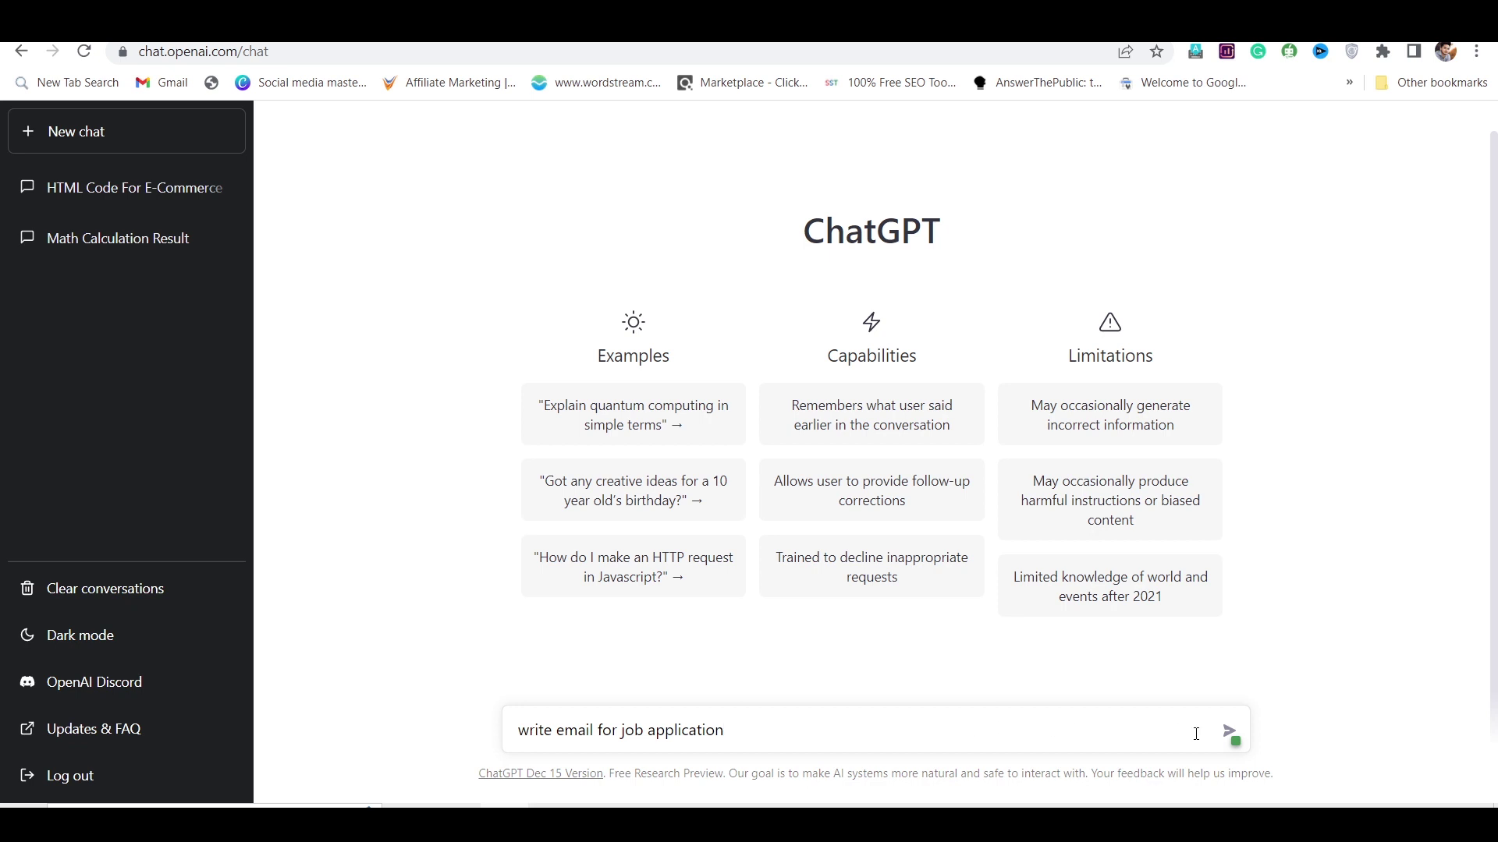
{"action": "key", "text": "Return"}
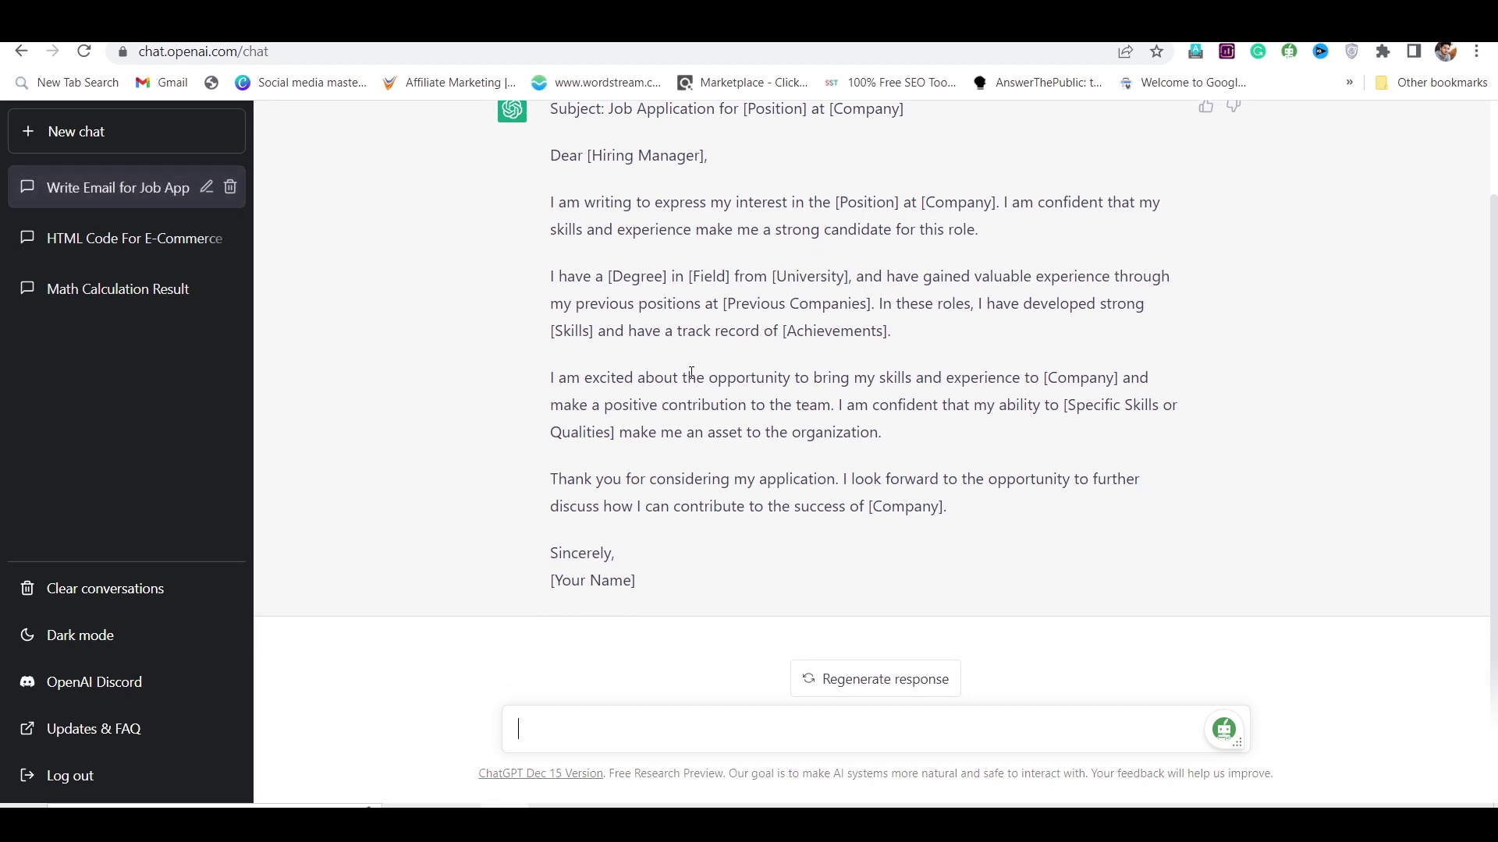
{"action": "scroll", "coordinate": [580, 579], "scroll_direction": "up", "scroll_amount": 2}
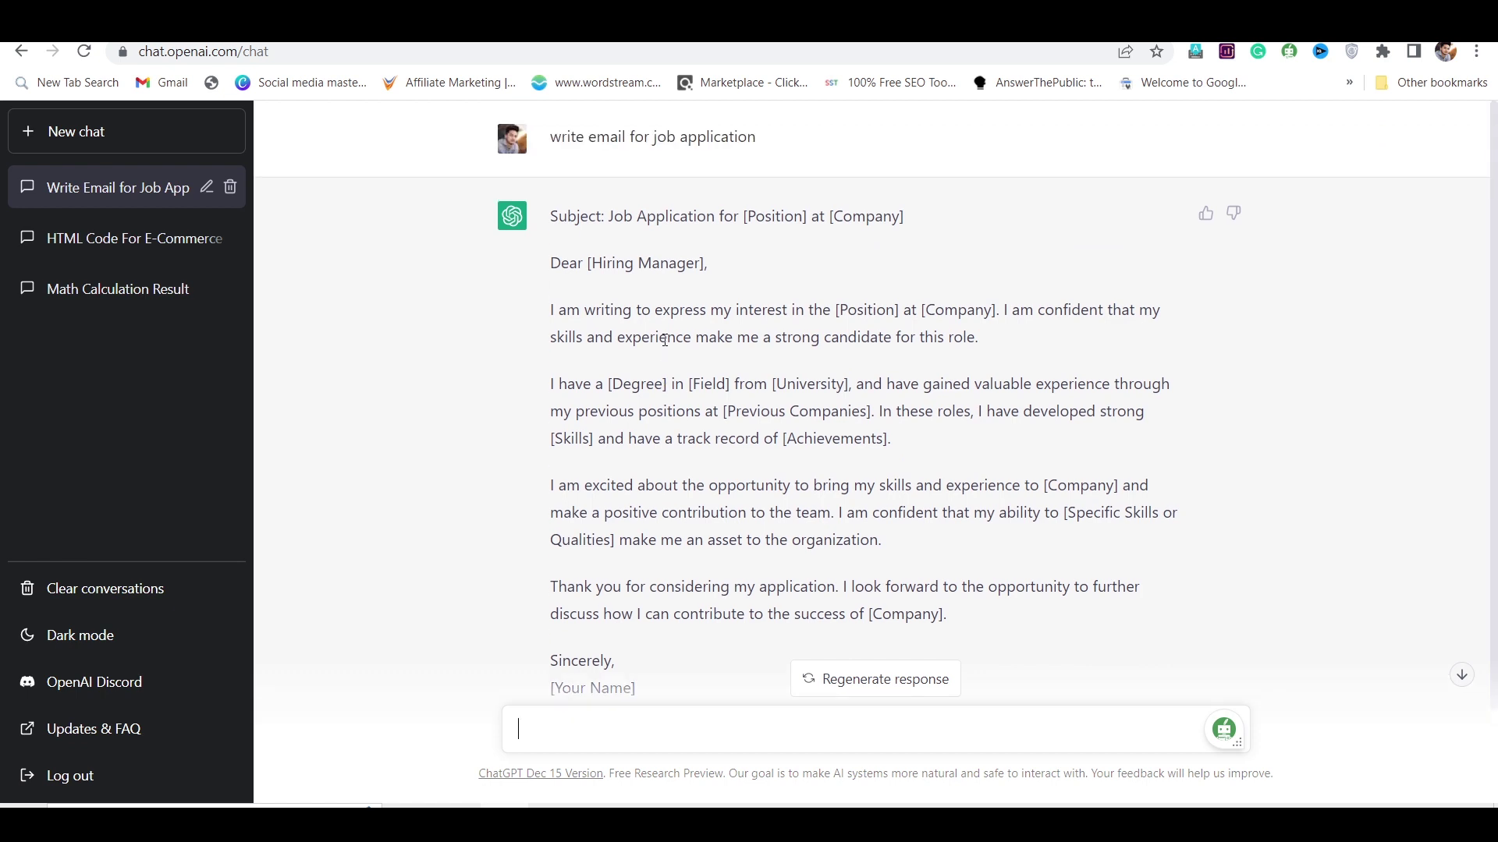
Step: Submit the prompt "write email for Leave Application" in the same conversation and compare the draft with the job application email
{"action": "scroll", "coordinate": [666, 340], "scroll_direction": "down", "scroll_amount": 2}
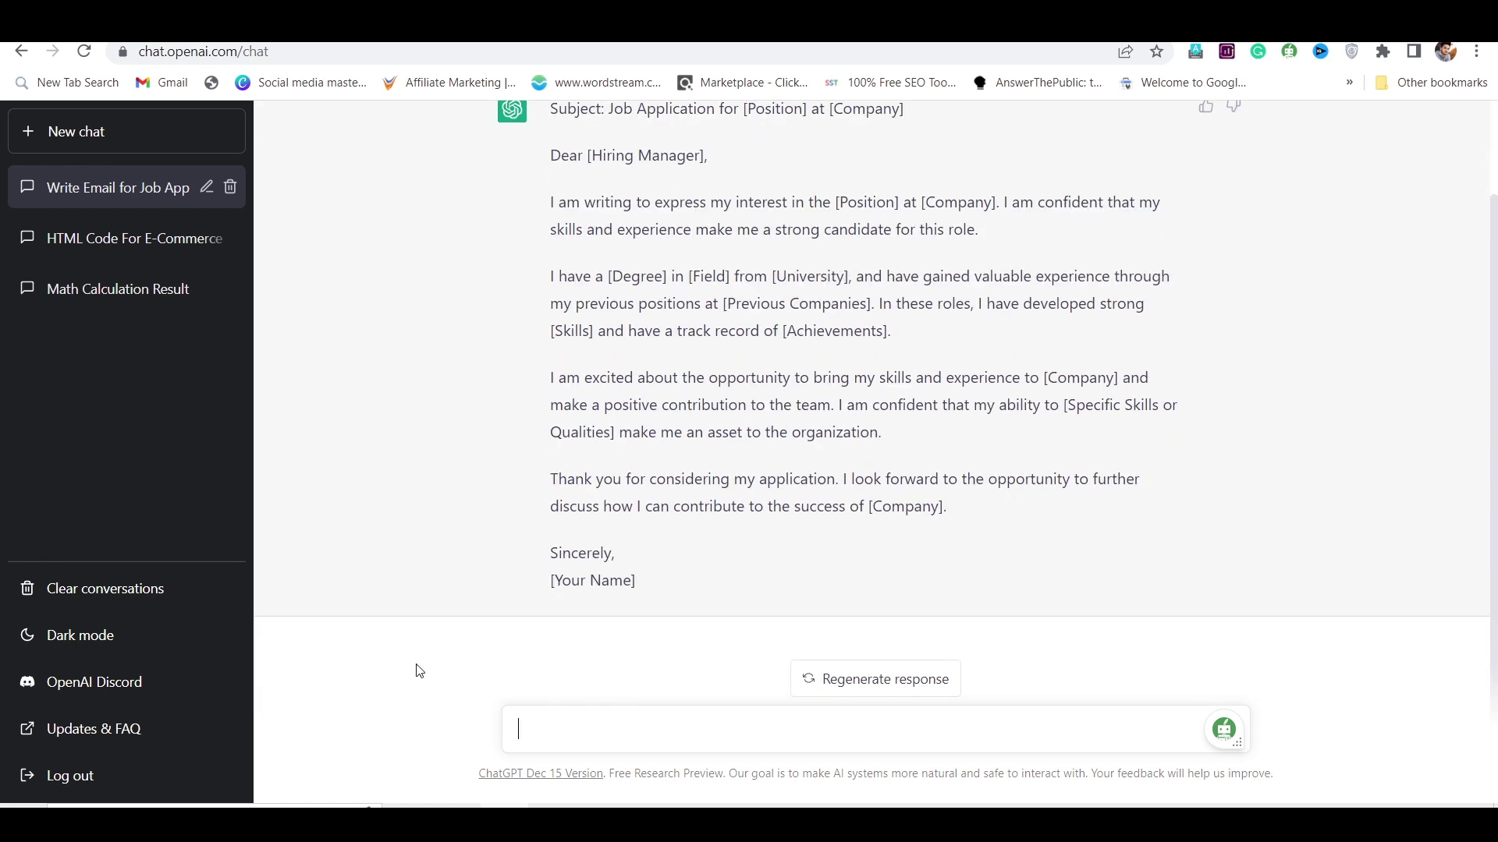
{"action": "type", "text": "write email for job application"}
{"action": "key", "text": "BackSpace"}
{"action": "key", "text": "BackSpace"}
{"action": "key", "text": "BackSpace"}
{"action": "key", "text": "BackSpace"}
{"action": "key", "text": "BackSpace"}
{"action": "key", "text": "BackSpace"}
{"action": "key", "text": "BackSpace"}
{"action": "key", "text": "BackSpace"}
{"action": "key", "text": "BackSpace"}
{"action": "key", "text": "BackSpace"}
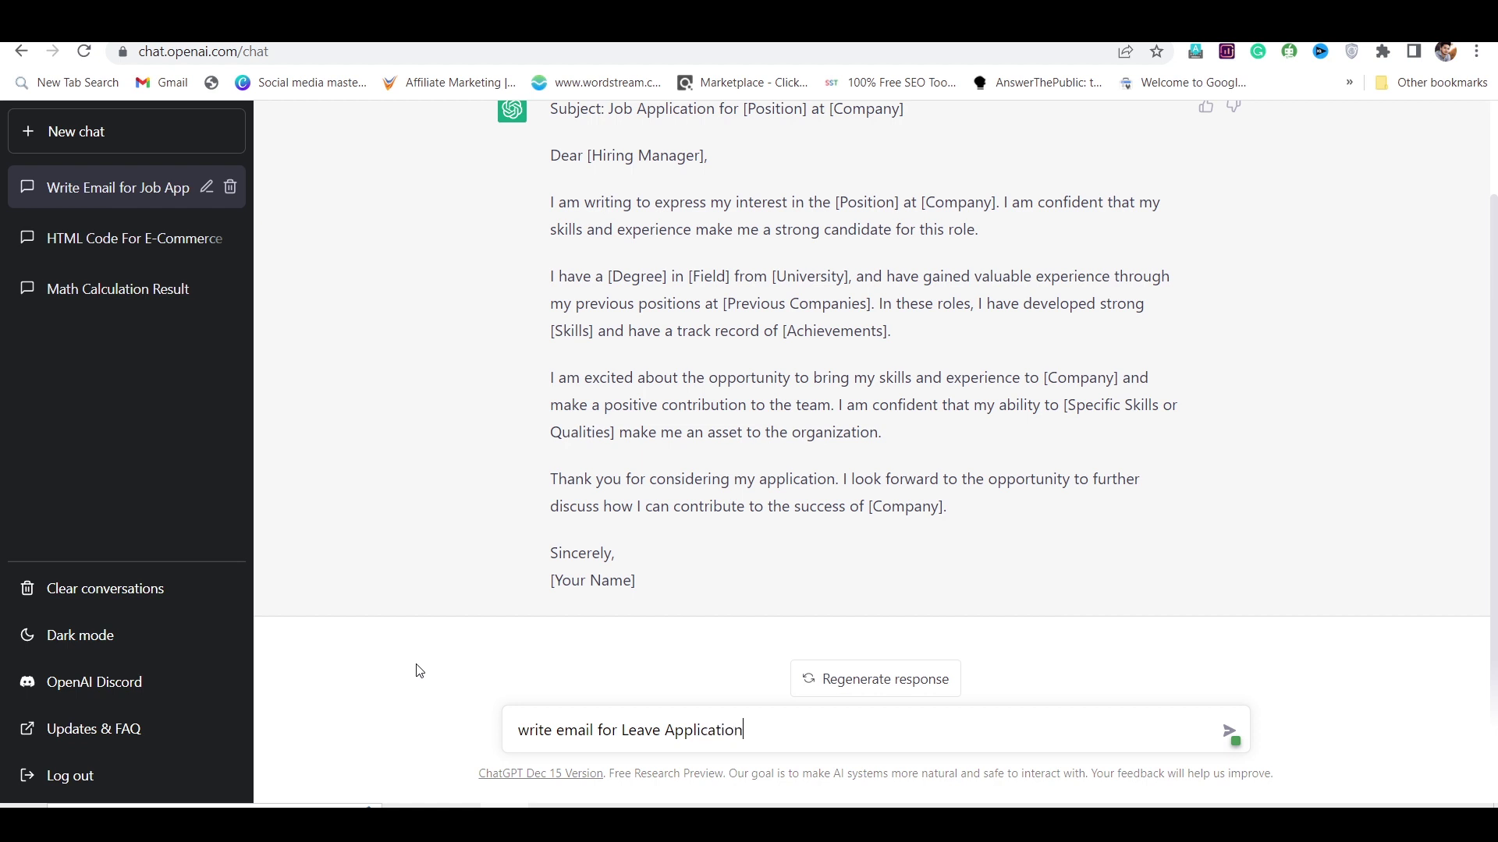
{"action": "key", "text": "Return"}
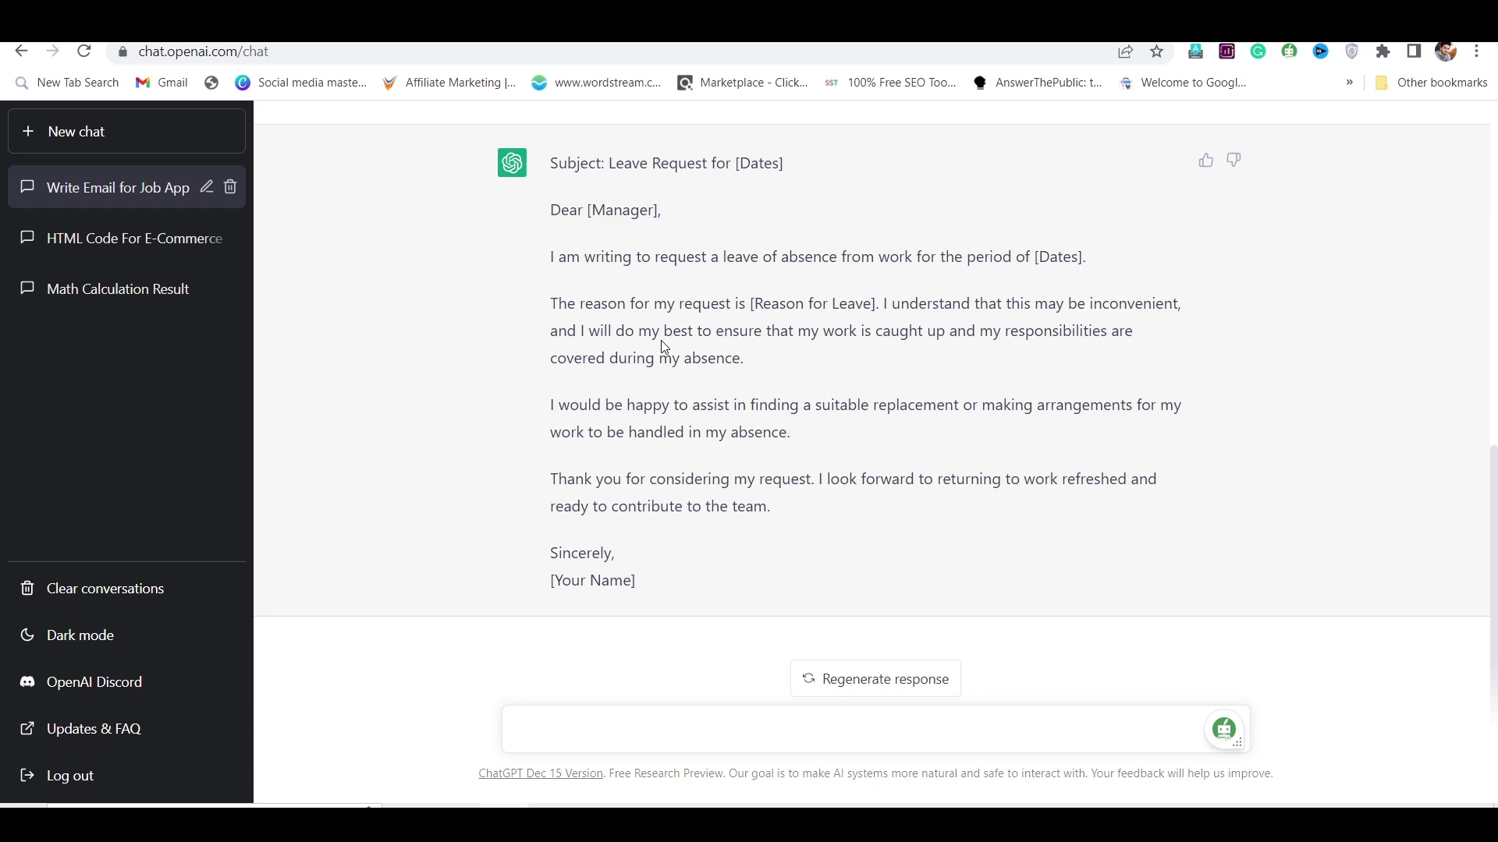
{"action": "scroll", "coordinate": [659, 296], "scroll_direction": "up", "scroll_amount": 1}
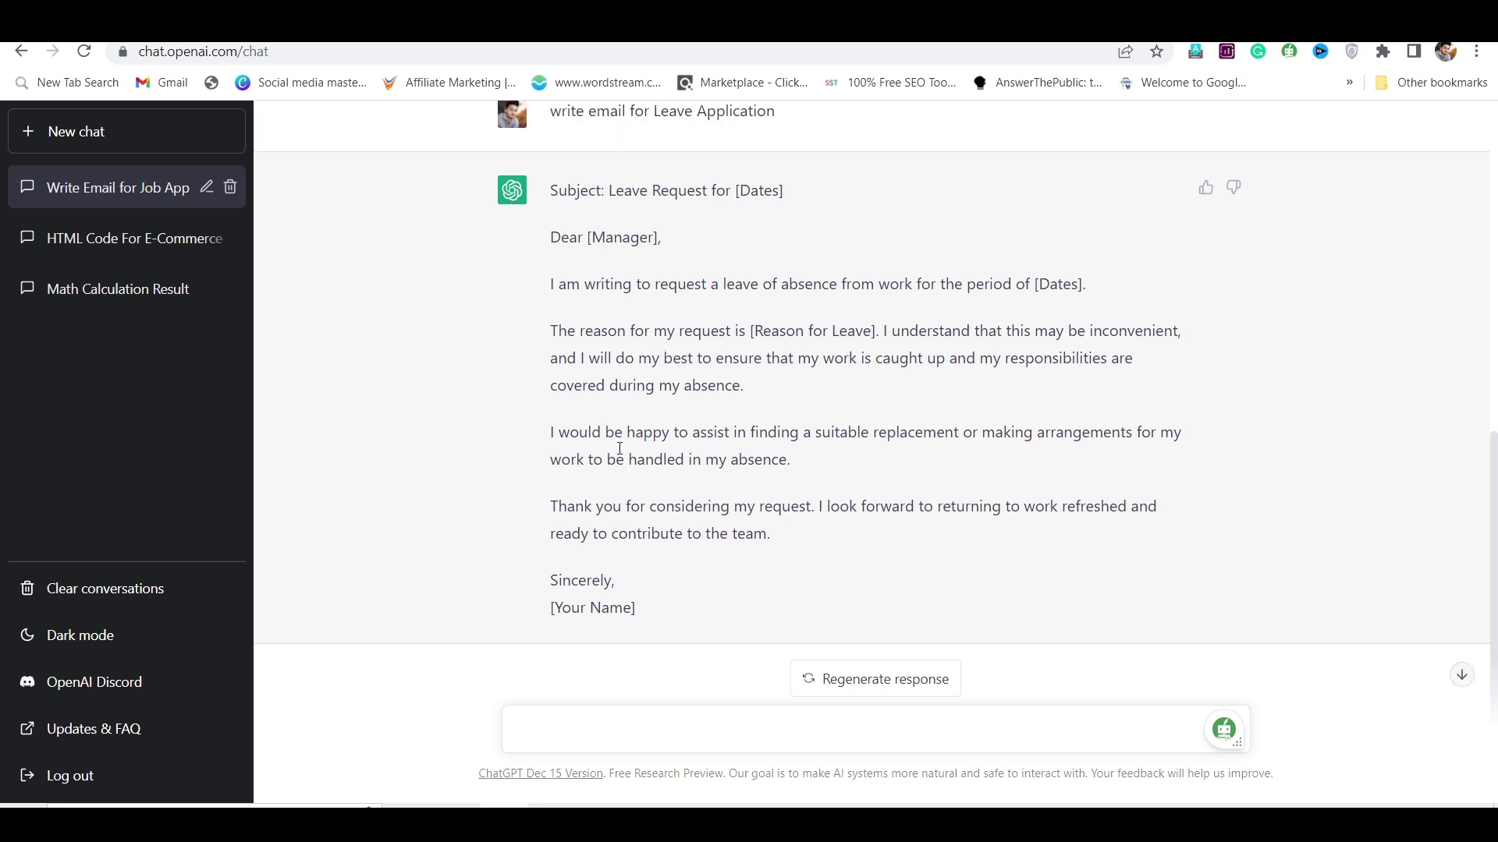
{"action": "scroll", "coordinate": [620, 448], "scroll_direction": "up", "scroll_amount": 8}
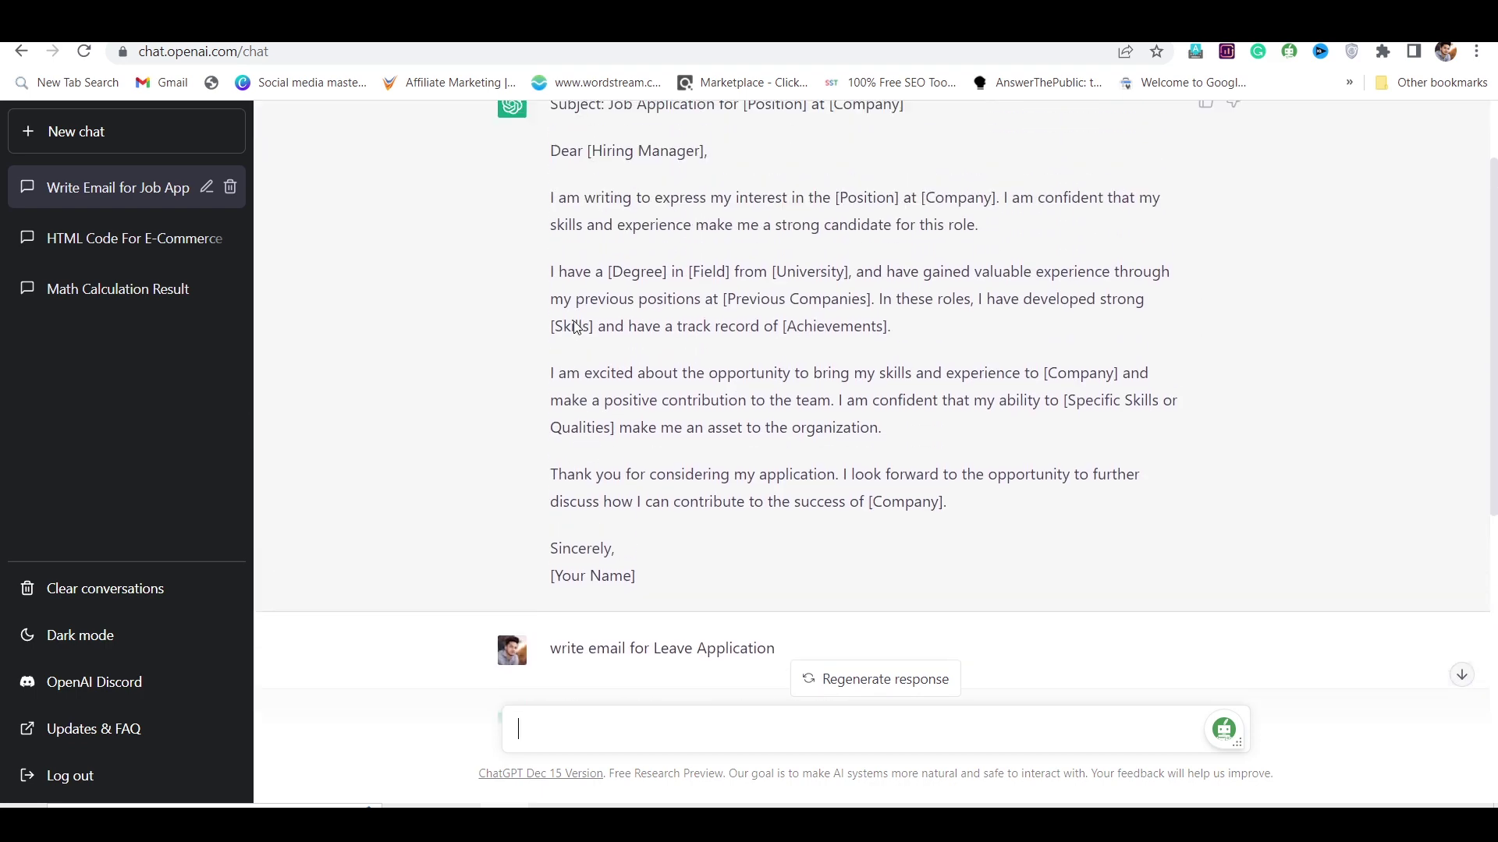
{"action": "scroll", "coordinate": [574, 320], "scroll_direction": "down", "scroll_amount": 6}
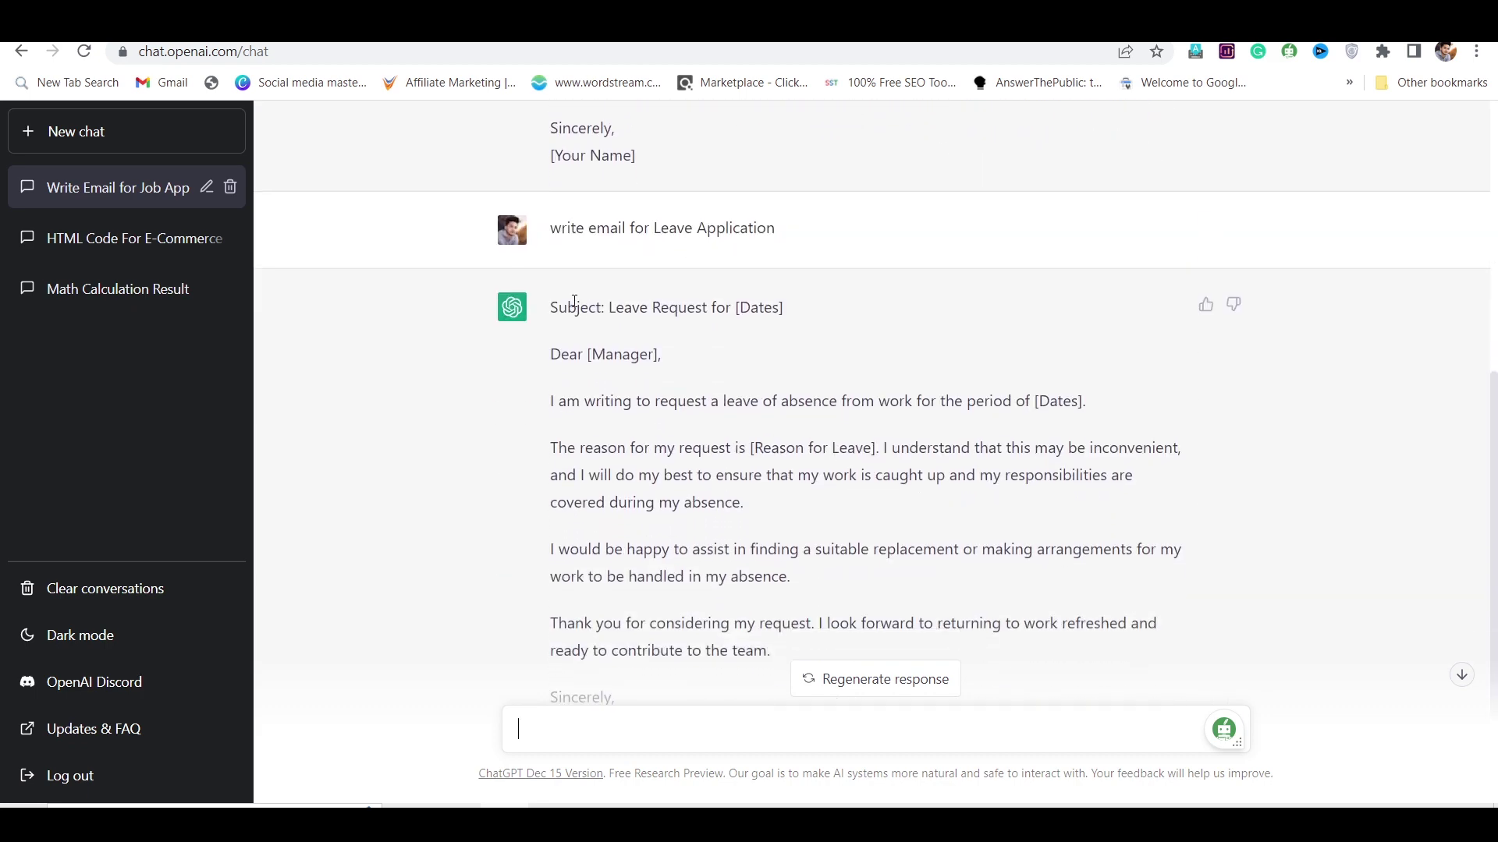
{"action": "scroll", "coordinate": [575, 302], "scroll_direction": "up", "scroll_amount": 3}
Step: Start a new chat, submit the prompt "what are the top 10 place to visit in India" and read through the list
{"action": "left_click", "coordinate": [177, 148]}
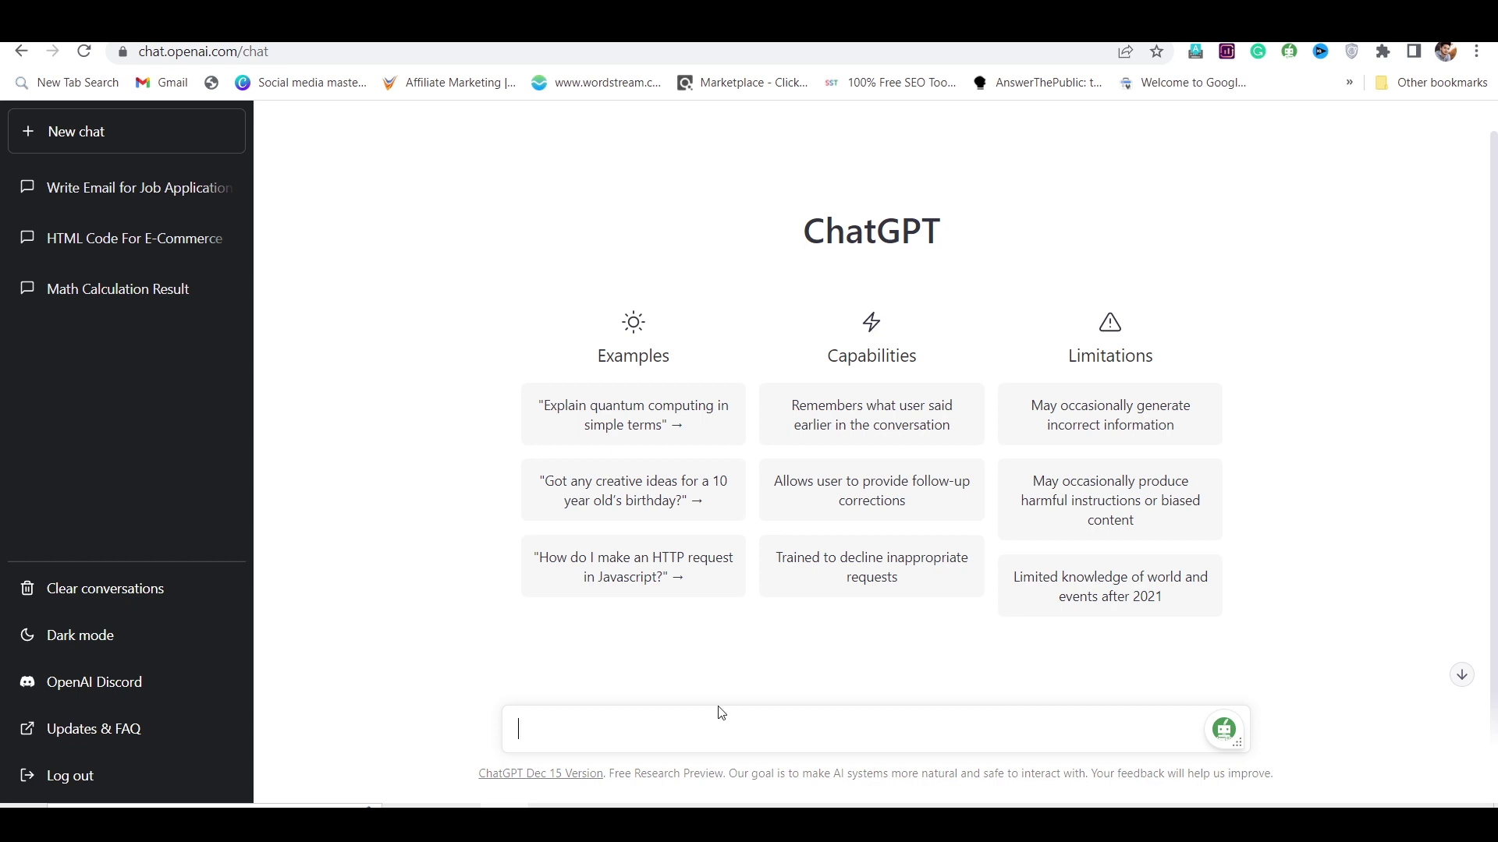
{"action": "type", "text": "what are the top 10 place to visit in India"}
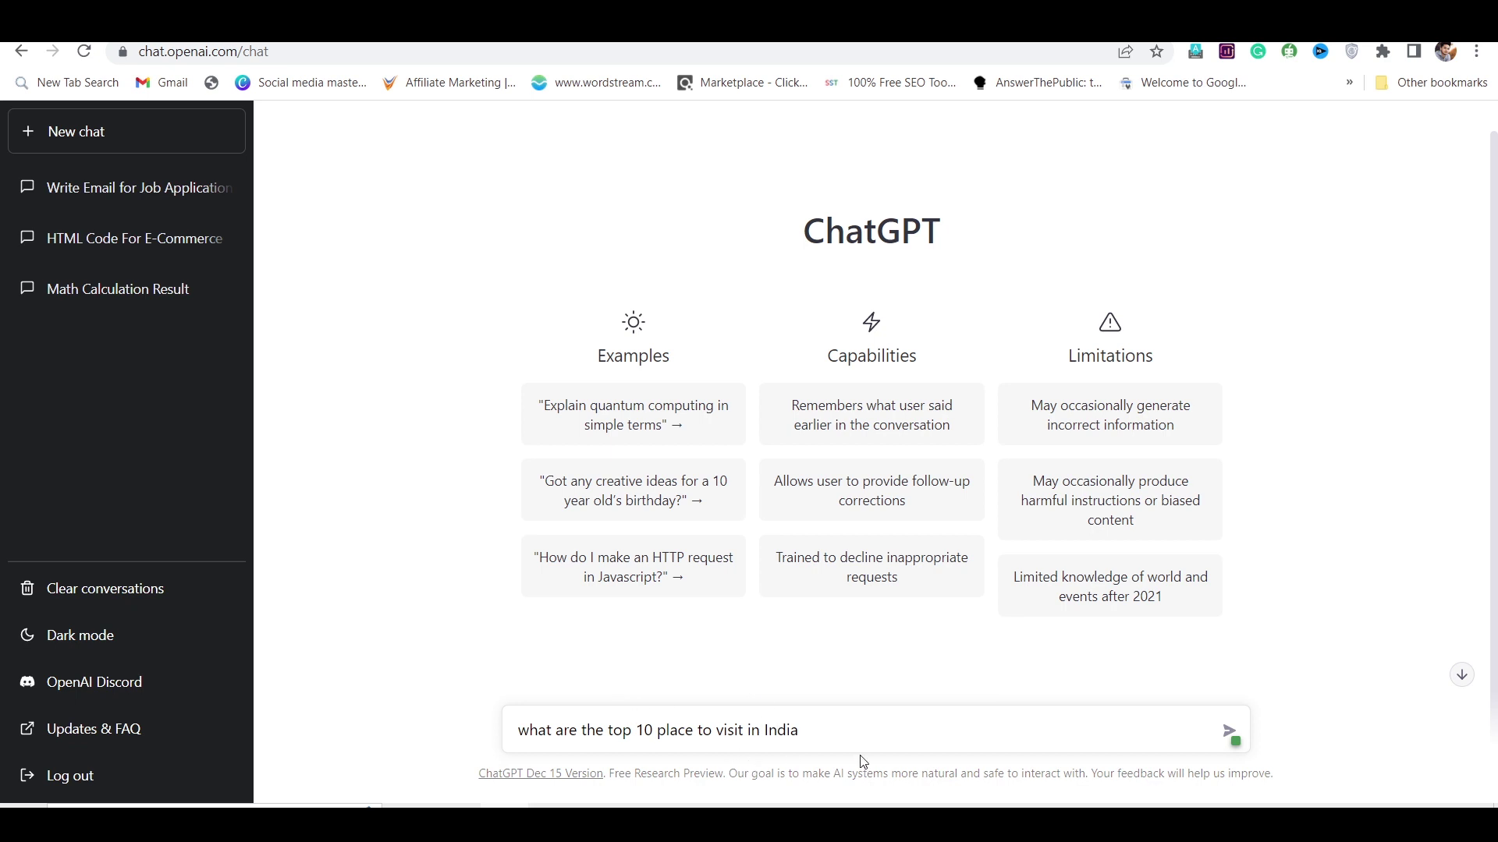
{"action": "key", "text": "Return"}
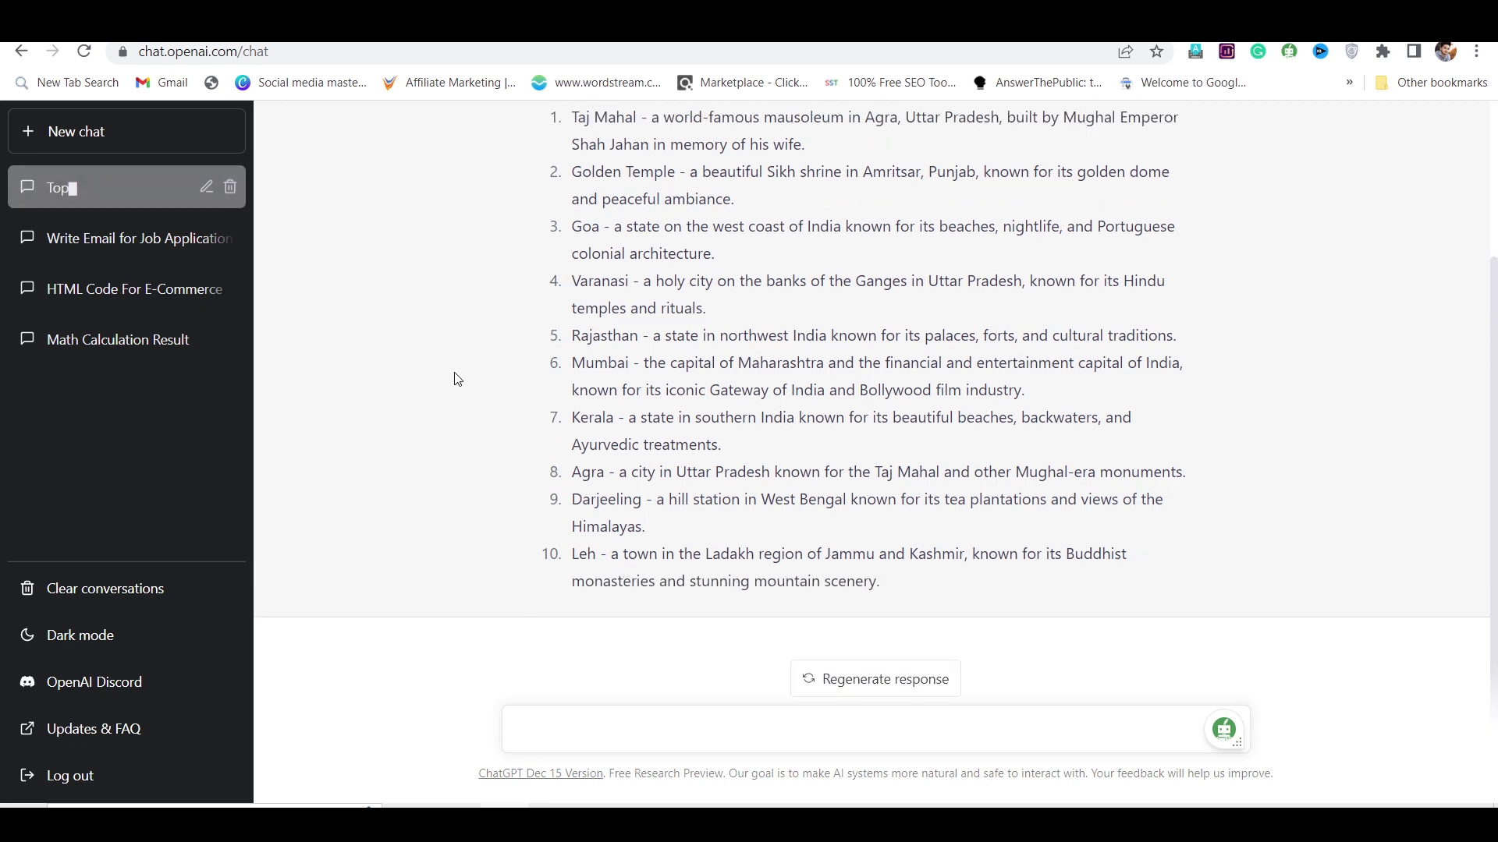
{"action": "scroll", "coordinate": [455, 378], "scroll_direction": "up", "scroll_amount": 3}
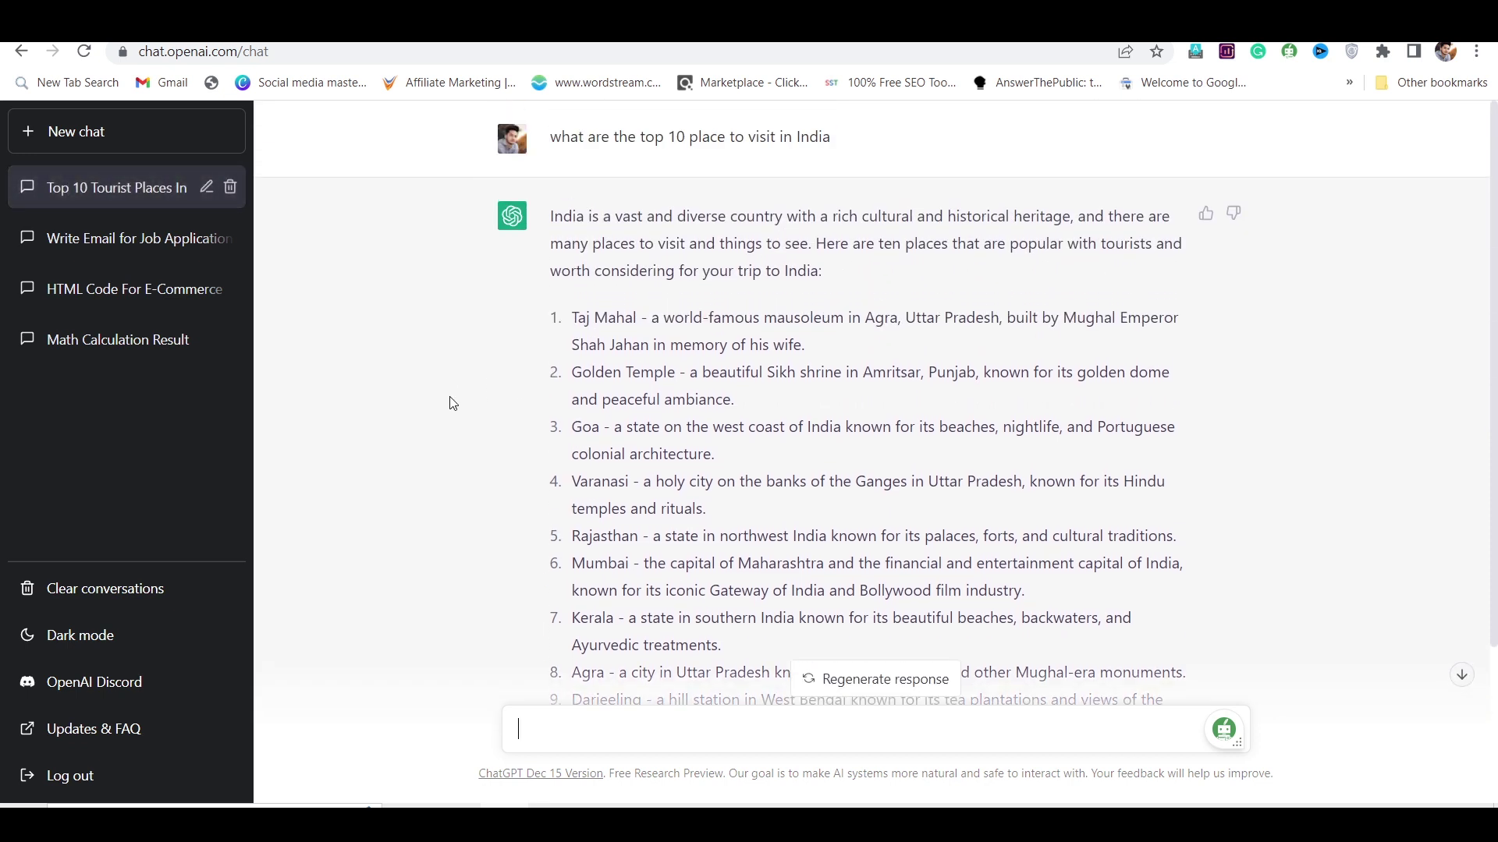
{"action": "scroll", "coordinate": [585, 351], "scroll_direction": "down", "scroll_amount": 3}
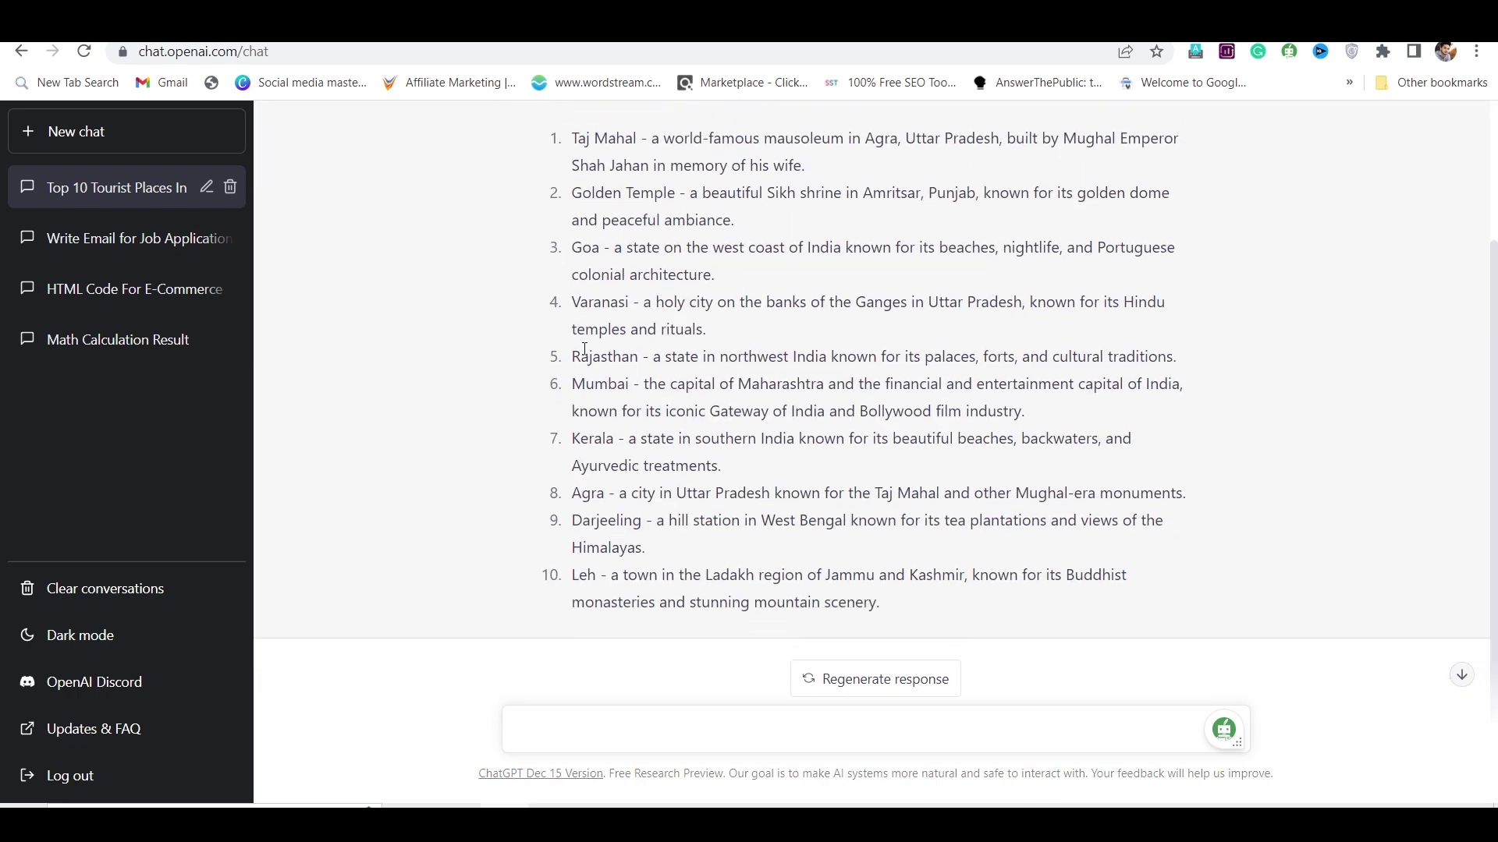
{"action": "scroll", "coordinate": [585, 349], "scroll_direction": "up", "scroll_amount": 3}
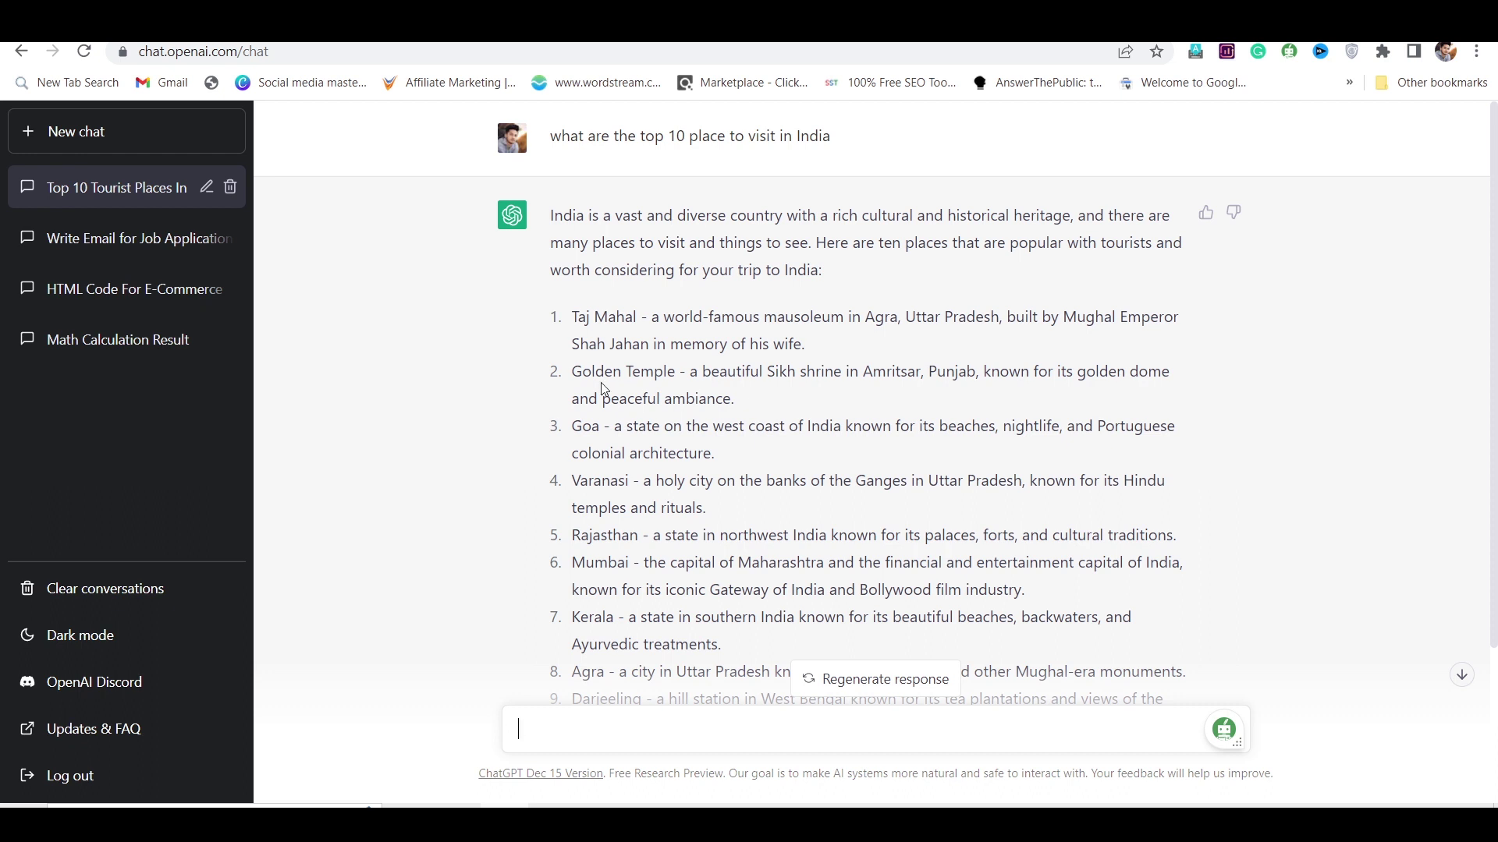
{"action": "scroll", "coordinate": [604, 388], "scroll_direction": "down", "scroll_amount": 3}
{"action": "scroll", "coordinate": [544, 366], "scroll_direction": "up", "scroll_amount": 3}
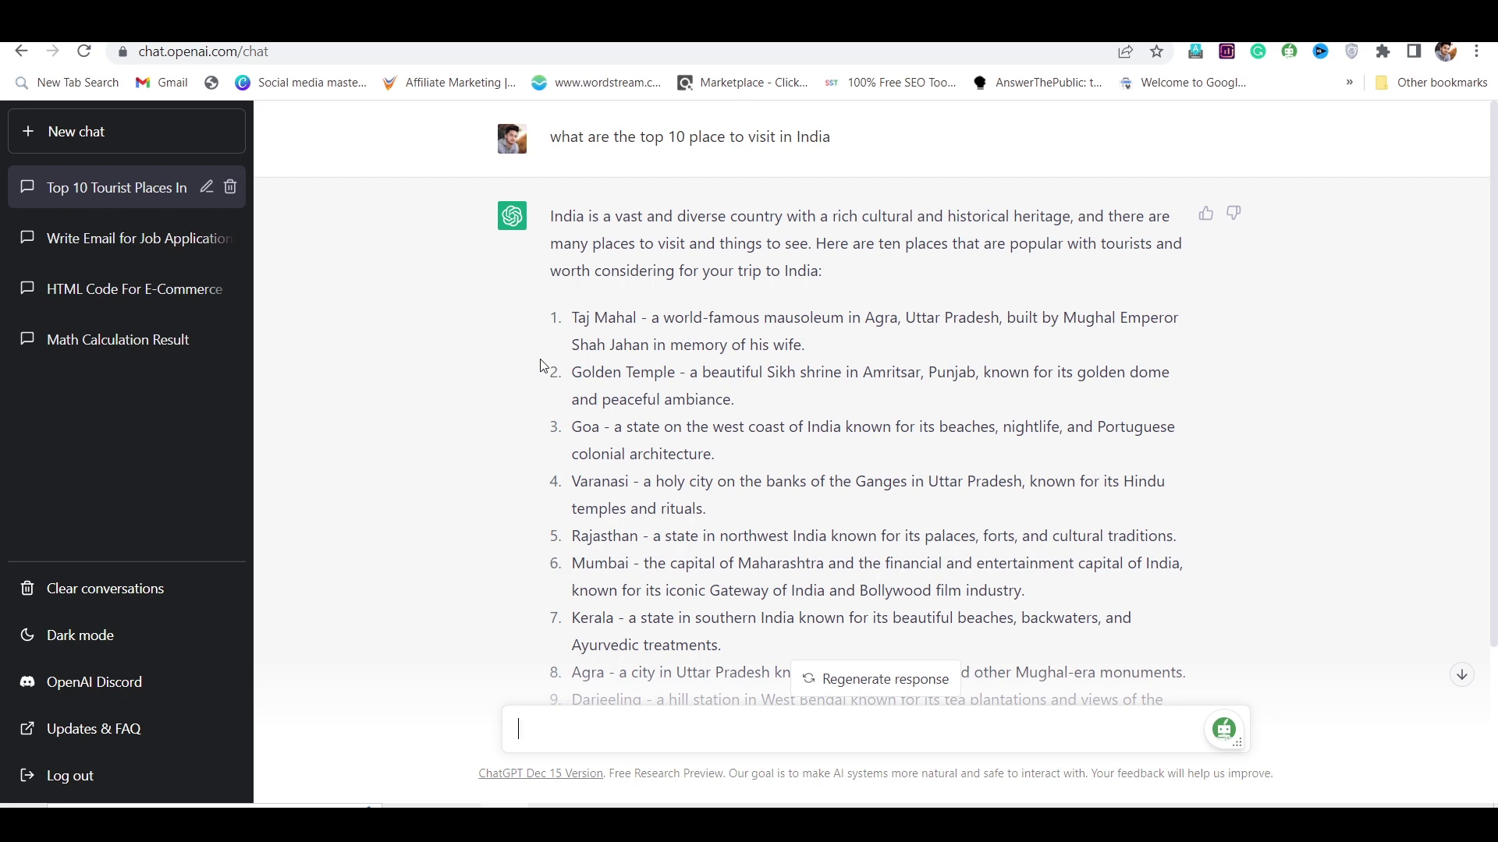
{"action": "scroll", "coordinate": [548, 415], "scroll_direction": "down", "scroll_amount": 3}
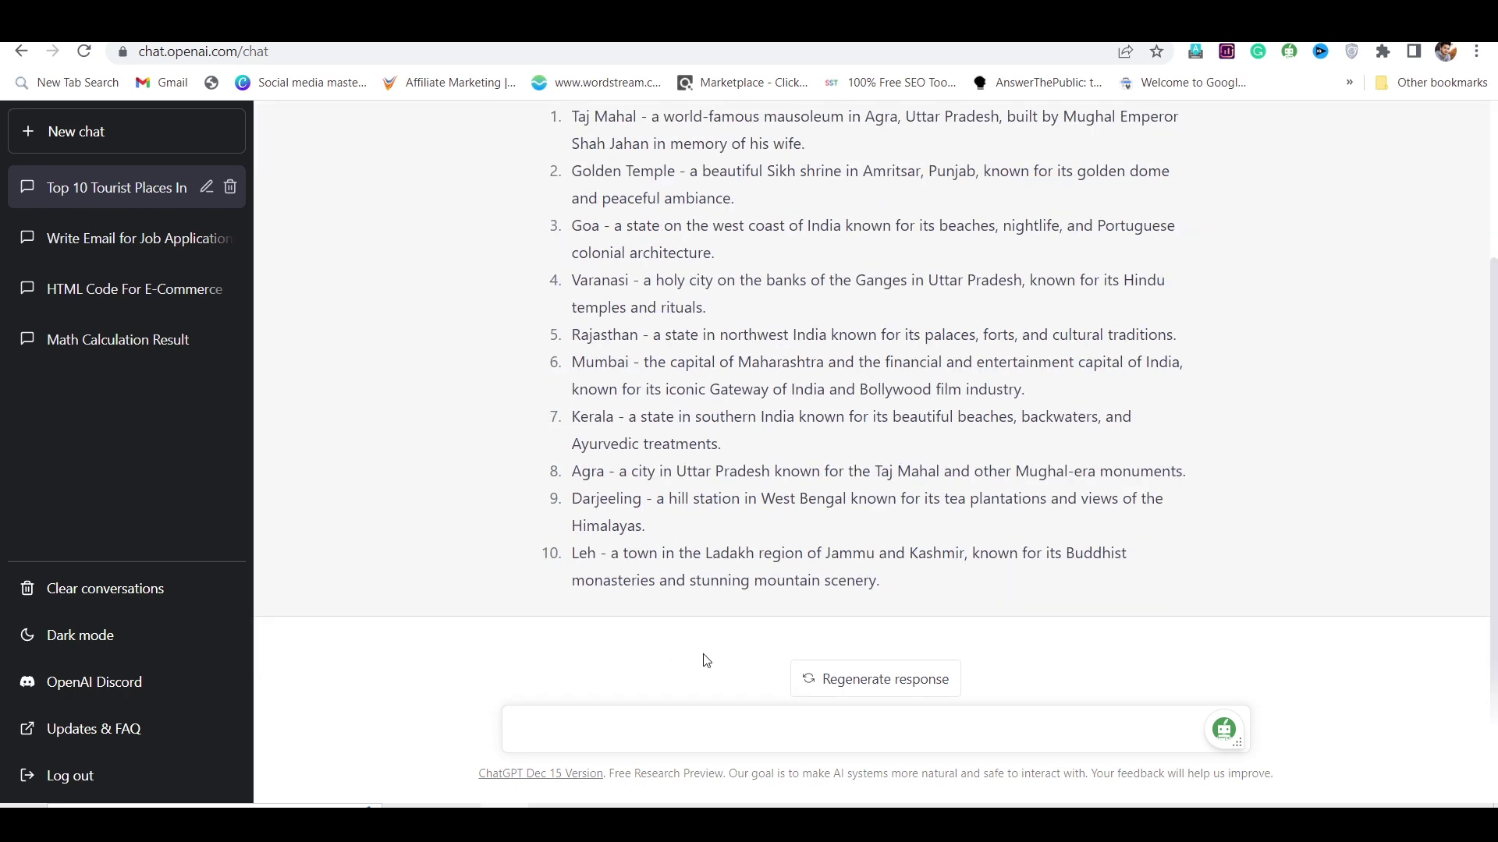
Step: Submit the prompt "what are the top 10 place to visit in Uttrakhand" in the same chat and read through the reply
{"action": "left_click", "coordinate": [646, 722]}
{"action": "type", "text": "what are the top 10 place to visit in India"}
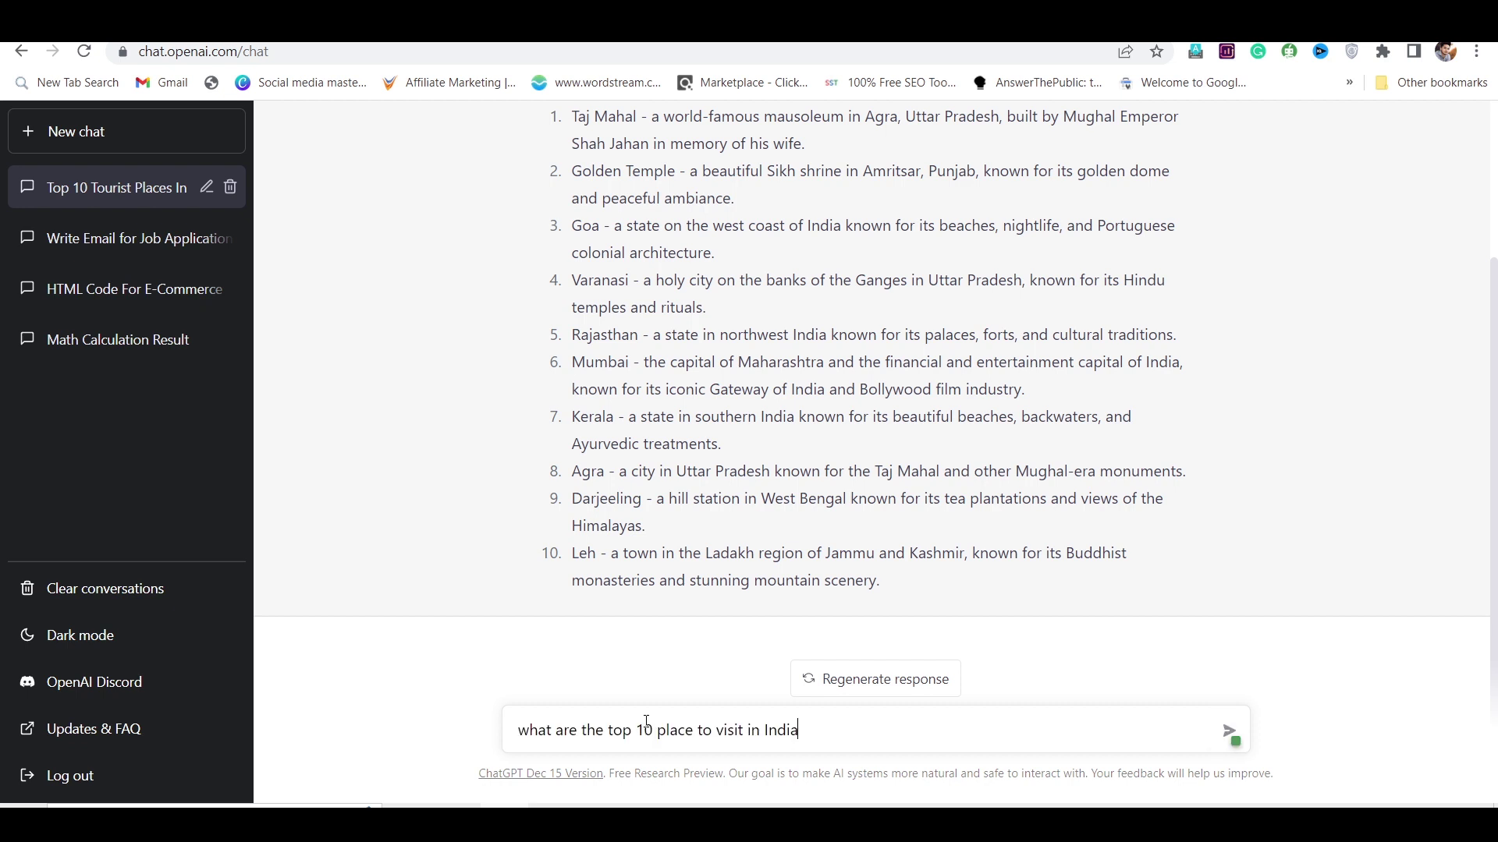
{"action": "key", "text": "BackSpace"}
{"action": "key", "text": "BackSpace"}
{"action": "key", "text": "BackSpace"}
{"action": "key", "text": "BackSpace"}
{"action": "type", "text": "Uttrakhand"}
{"action": "left_click", "coordinate": [768, 729]}
{"action": "key", "text": "BackSpace"}
{"action": "key", "text": "Return"}
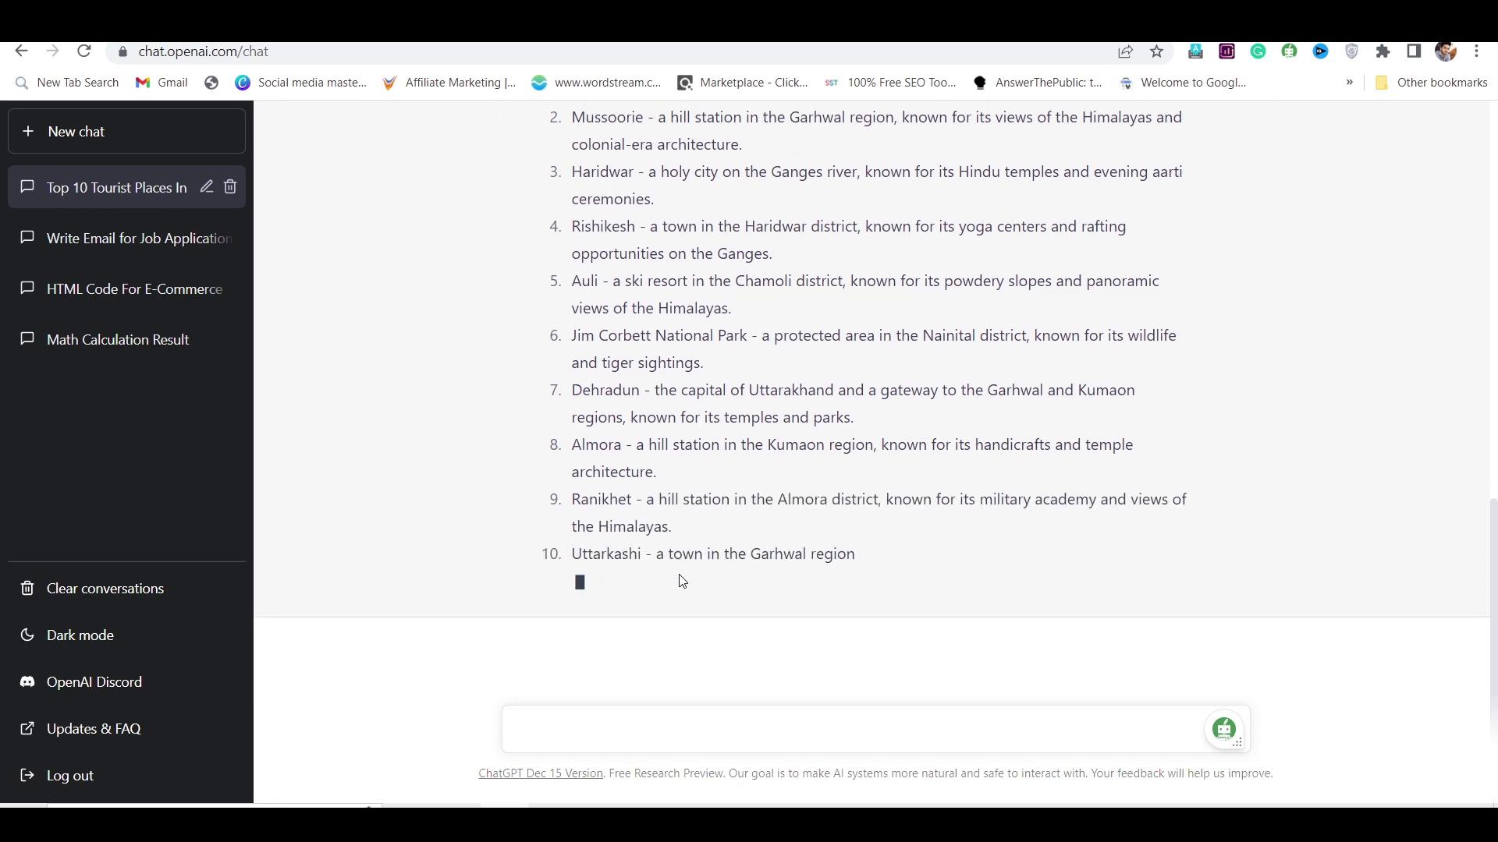
{"action": "scroll", "coordinate": [679, 562], "scroll_direction": "up", "scroll_amount": 5}
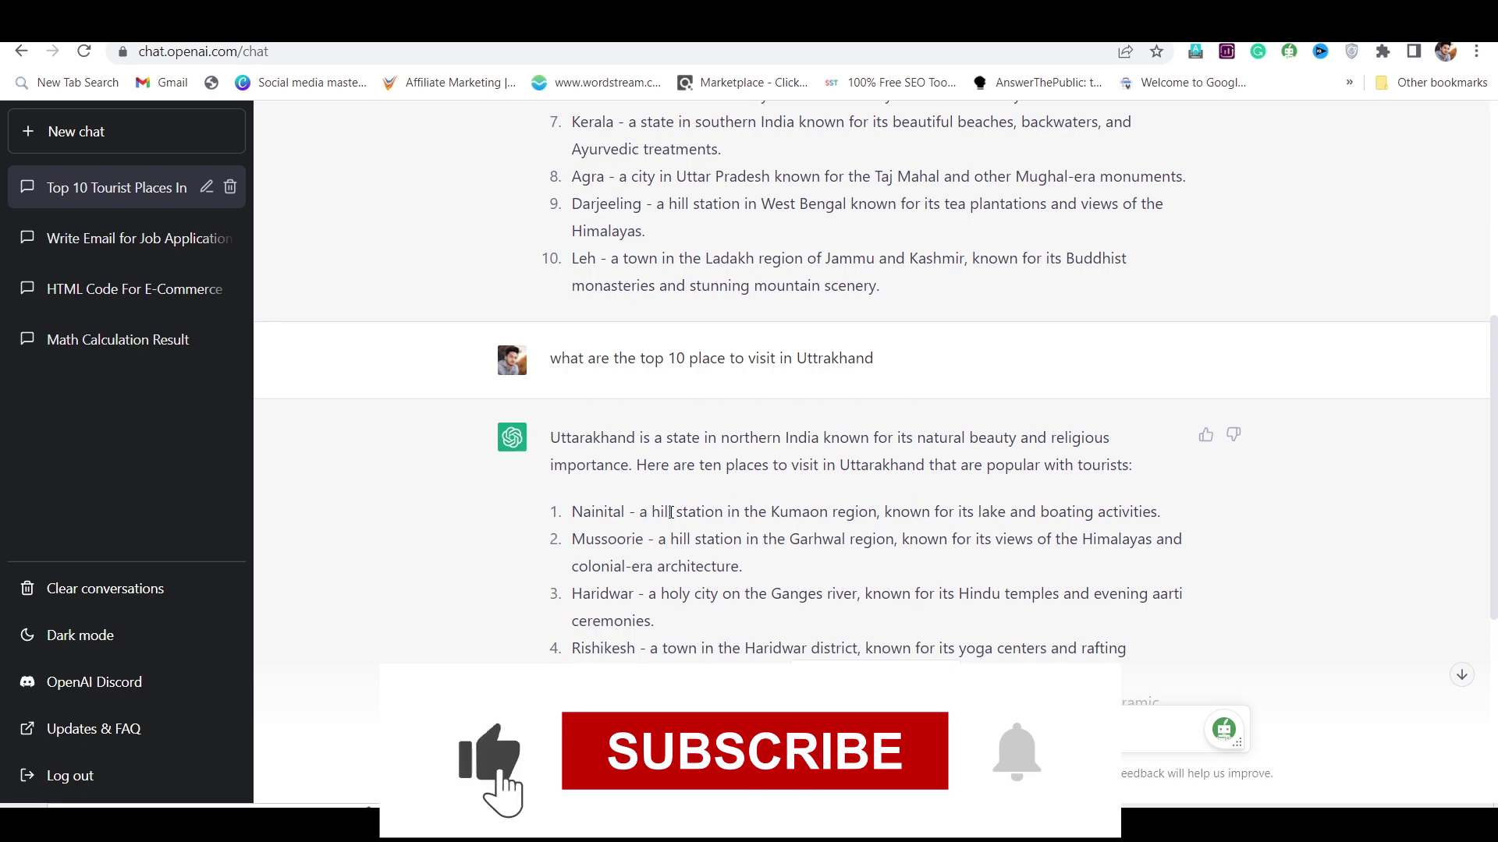
{"action": "scroll", "coordinate": [671, 495], "scroll_direction": "down", "scroll_amount": 1}
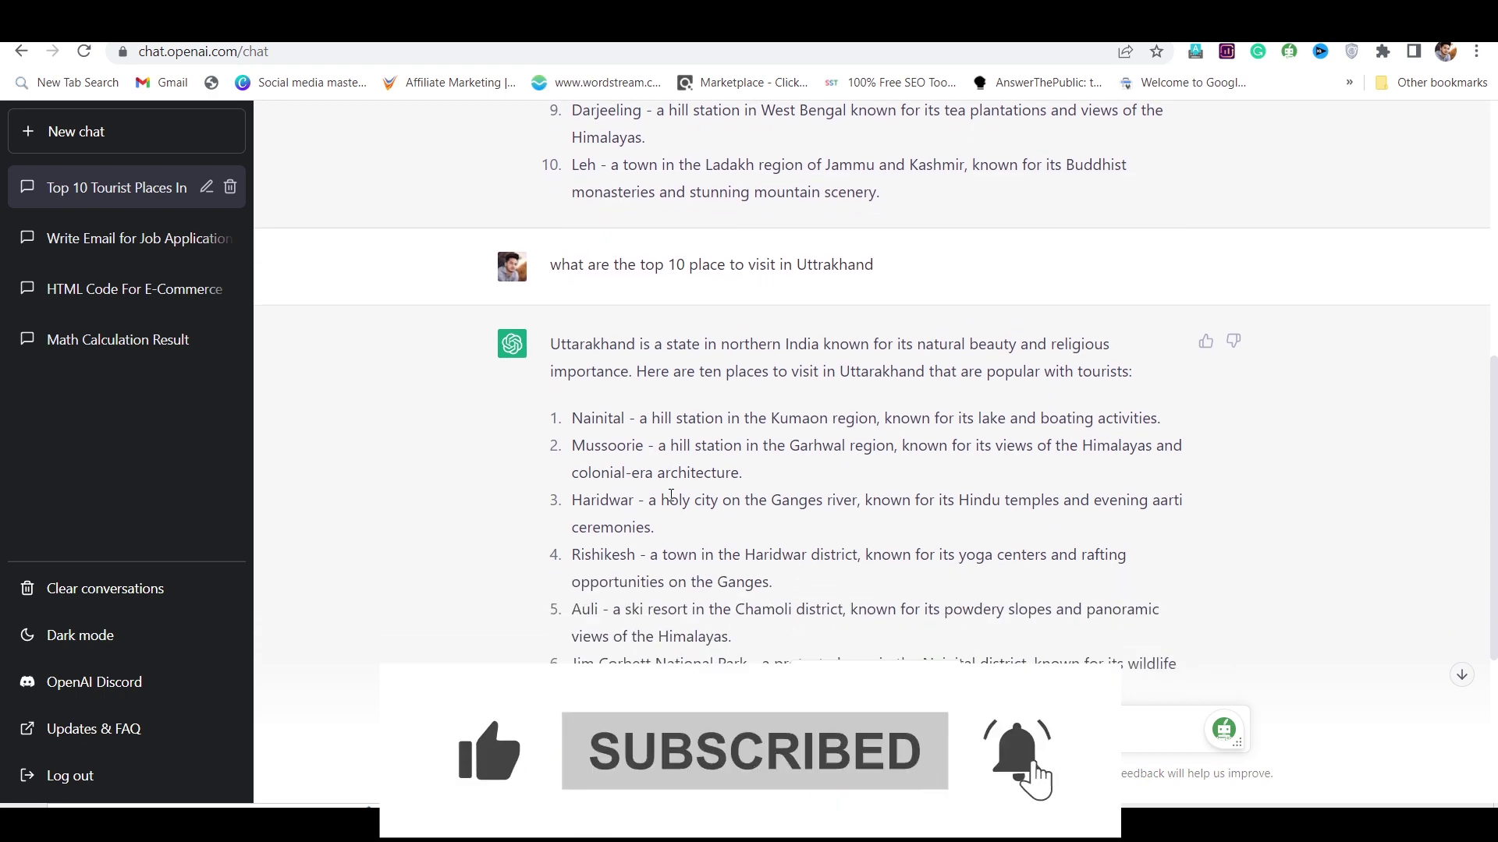
{"action": "scroll", "coordinate": [670, 495], "scroll_direction": "down", "scroll_amount": 4}
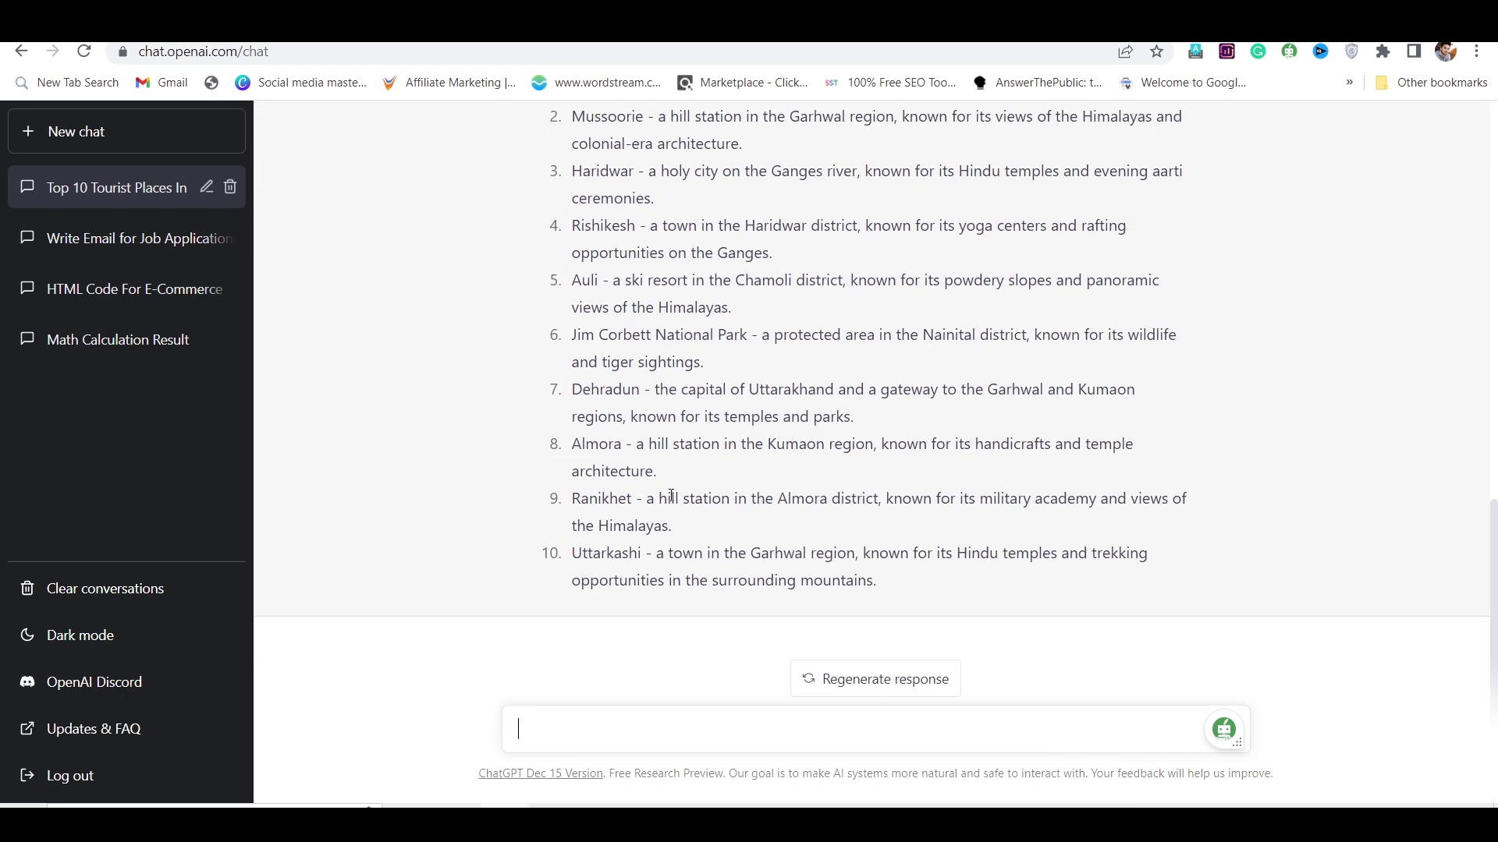
Step: Ask "where is the Kedarnath" in the same conversation and look back over the travel answers
{"action": "left_click", "coordinate": [659, 727]}
{"action": "type", "text": "what are the top 10 place to visit in India"}
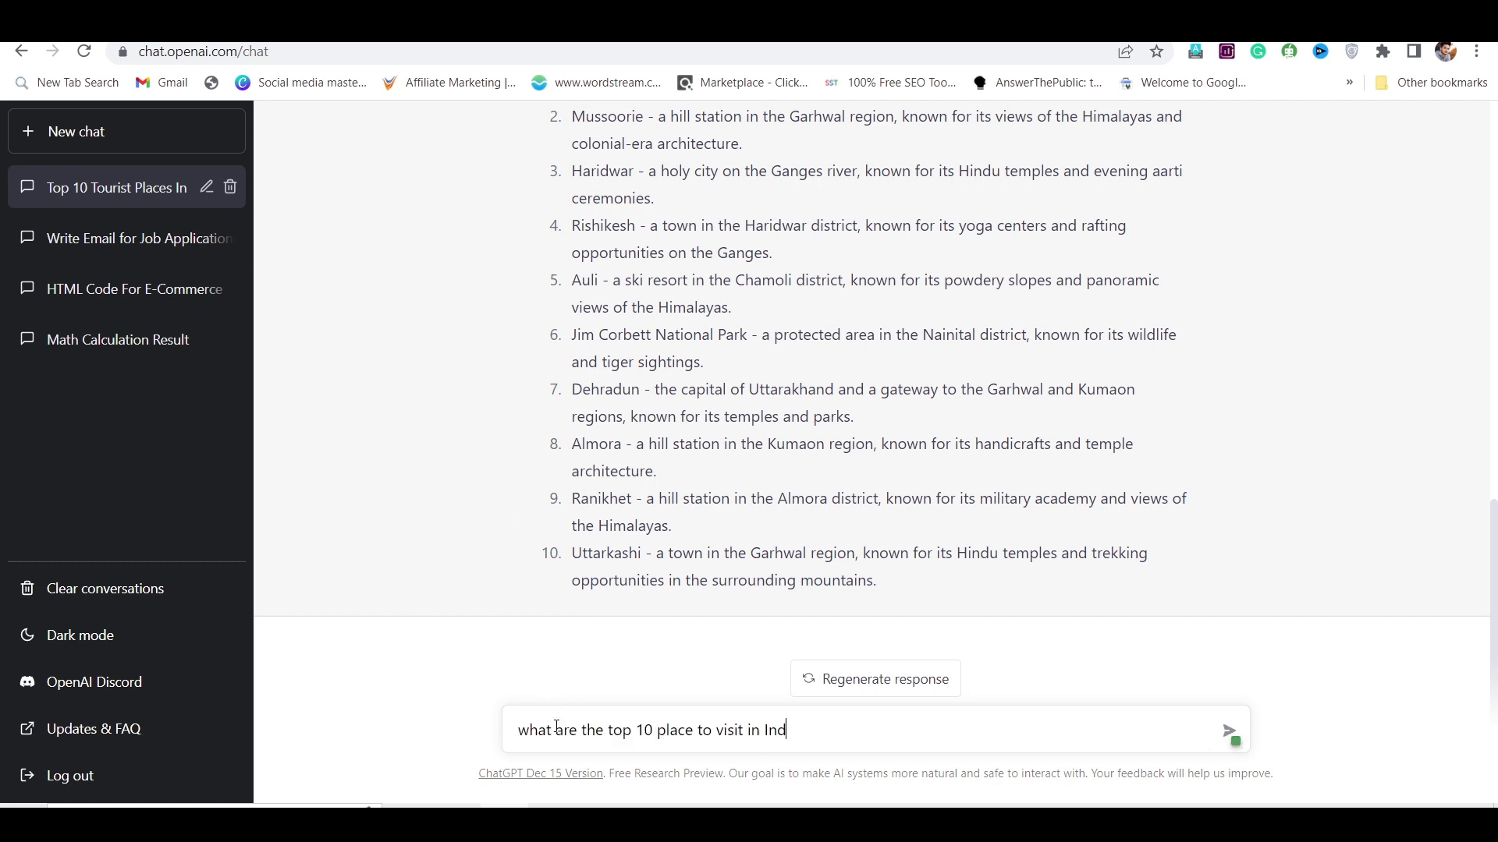
{"action": "key", "text": "ctrl+a"}
{"action": "key", "text": "BackSpace"}
{"action": "type", "text": "whwer"}
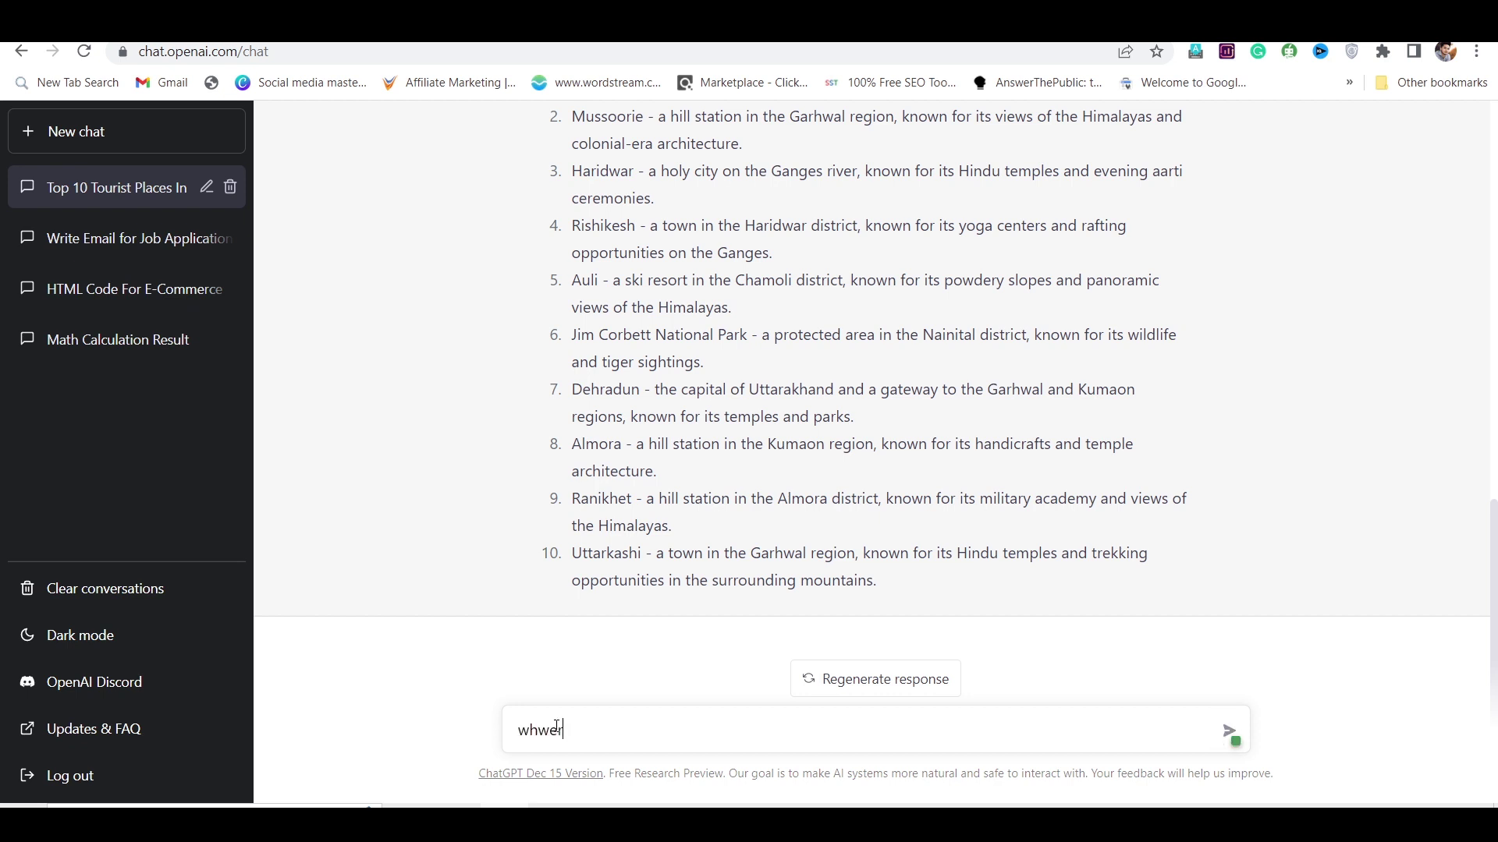
{"action": "key", "text": "ctrl+a"}
{"action": "key", "text": "BackSpace"}
{"action": "type", "text": "where is the Kedarnath"}
{"action": "key", "text": "Return"}
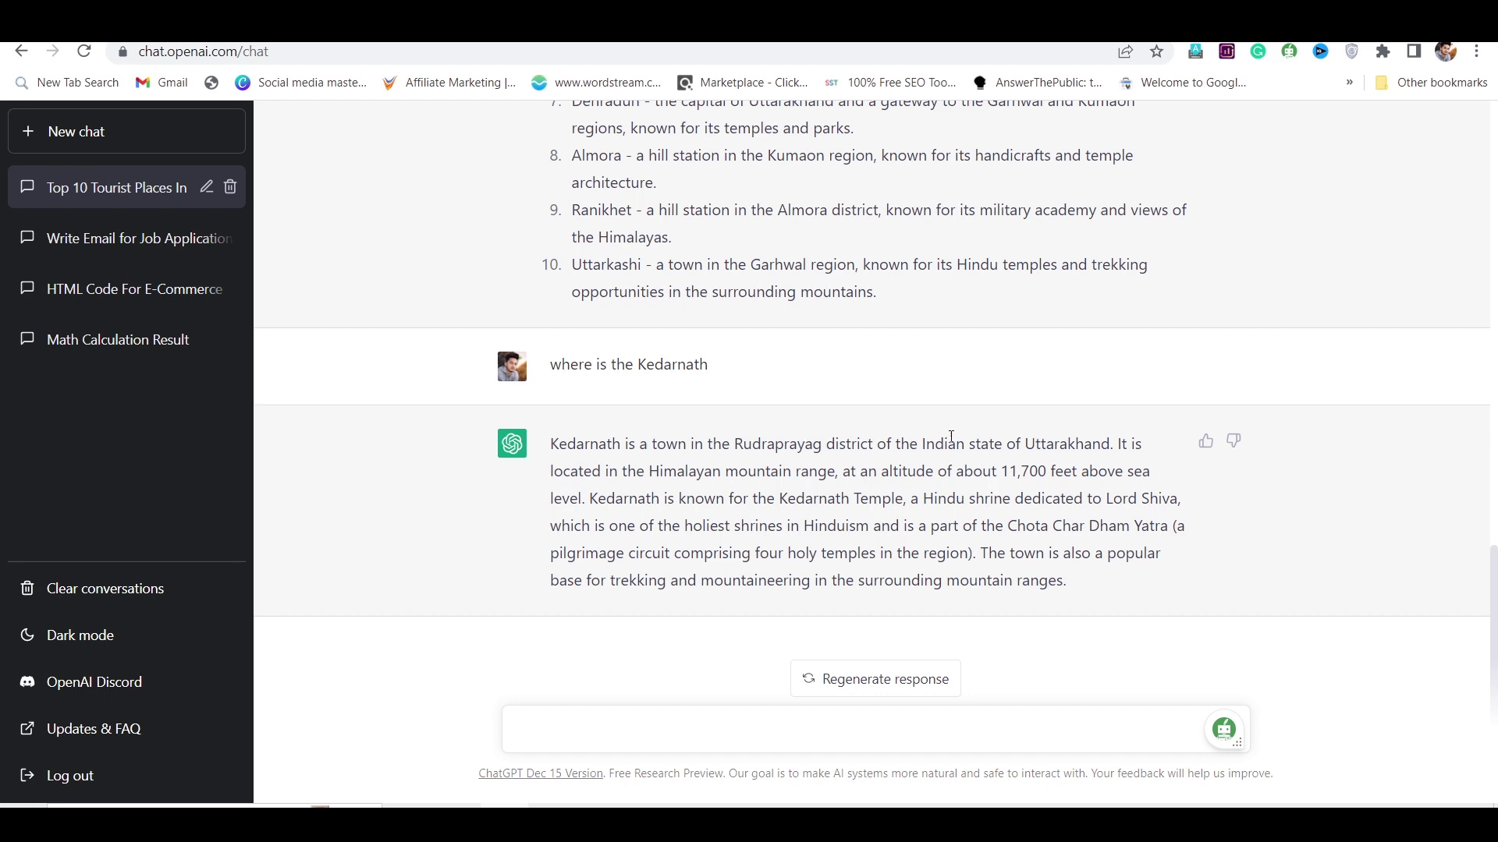
{"action": "scroll", "coordinate": [377, 489], "scroll_direction": "up", "scroll_amount": 15}
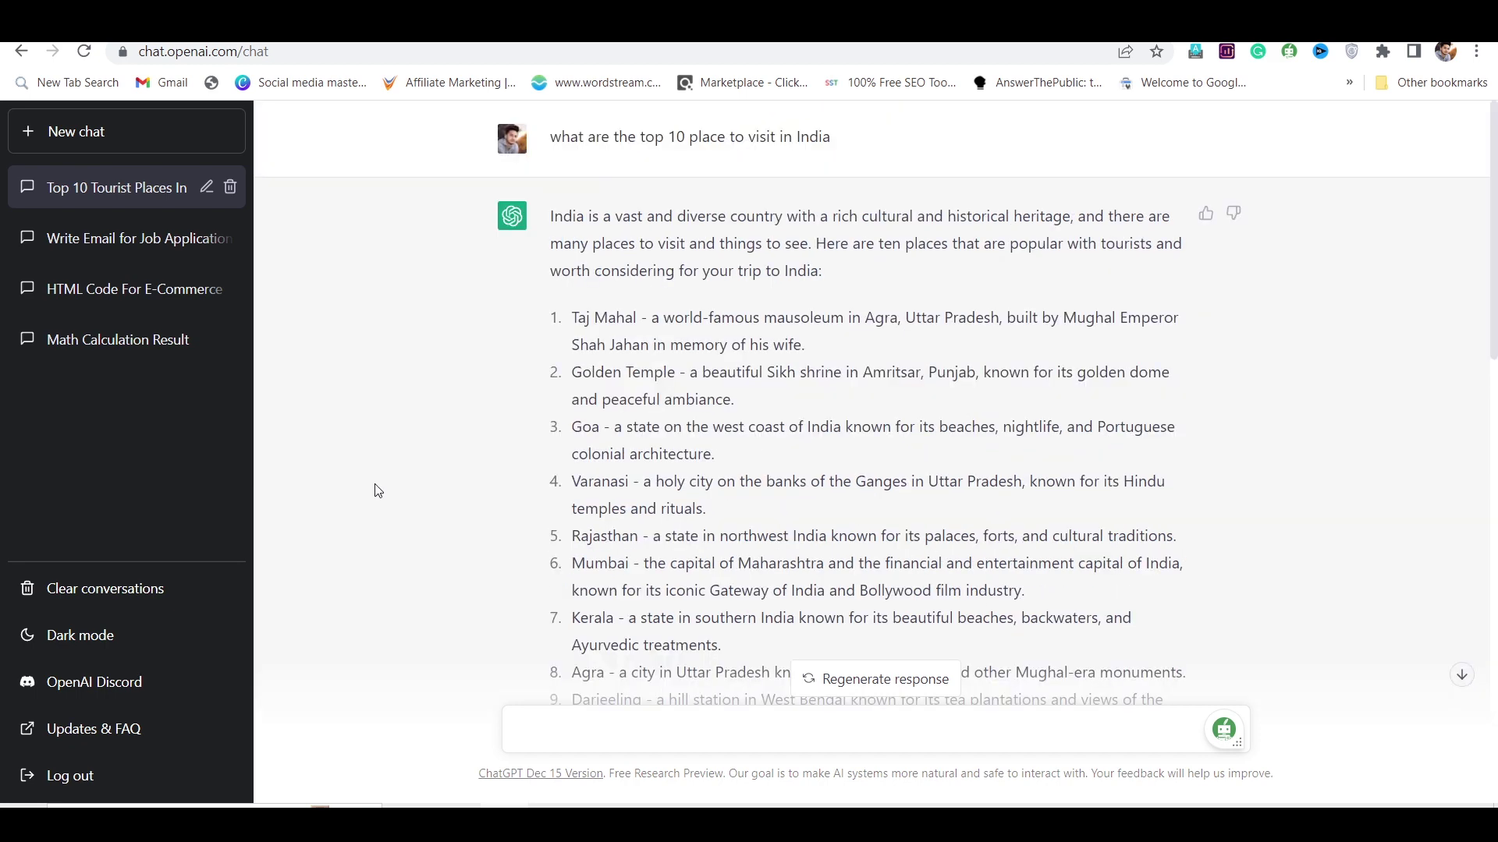
Step: Start a new chat and submit the prompt "write a script for youtube video about fat belly lose"
{"action": "left_click", "coordinate": [226, 131]}
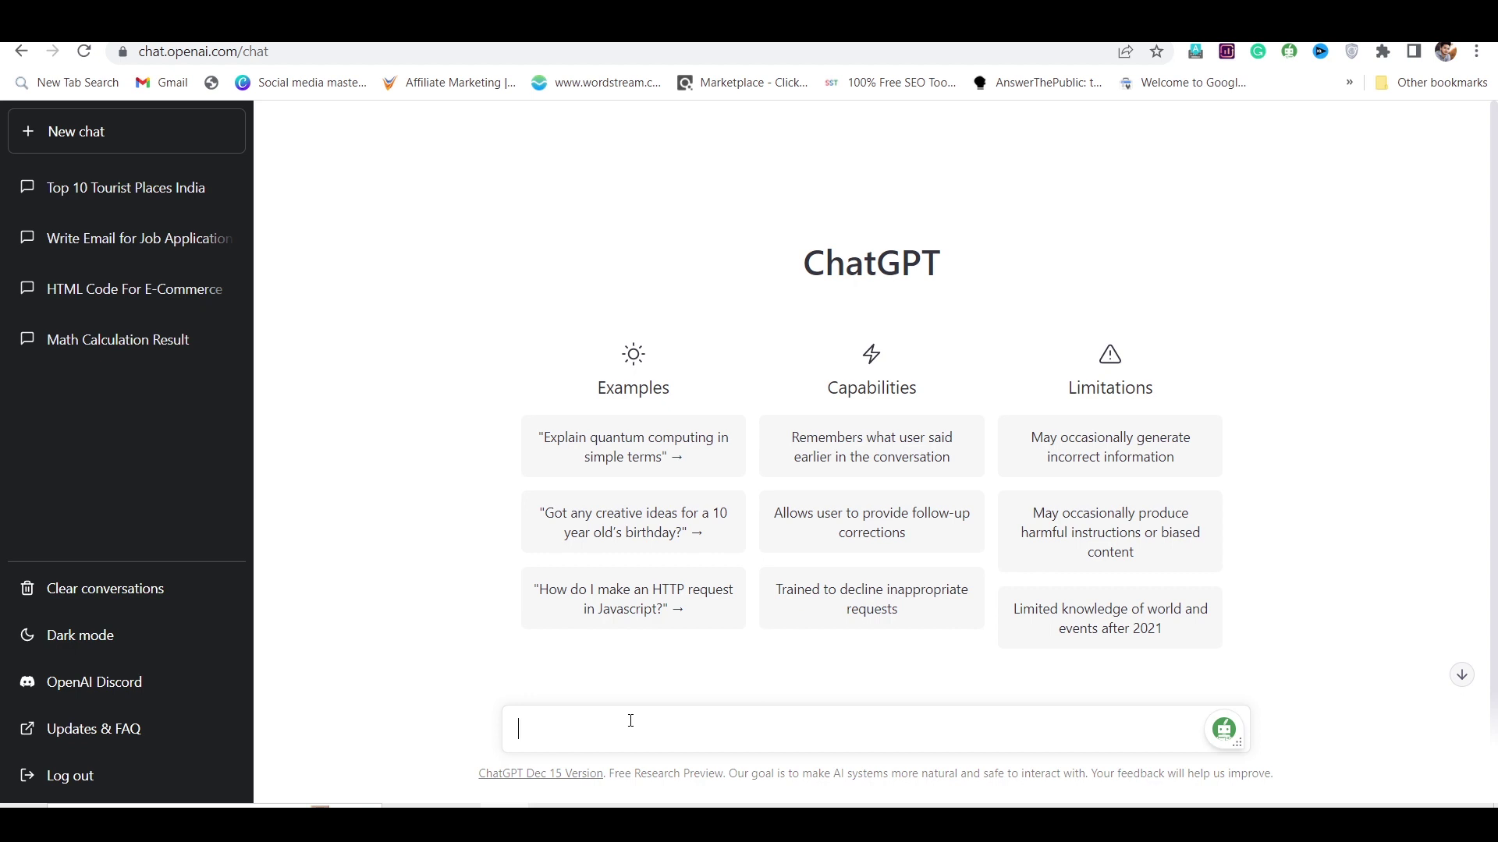
{"action": "type", "text": "write a script"}
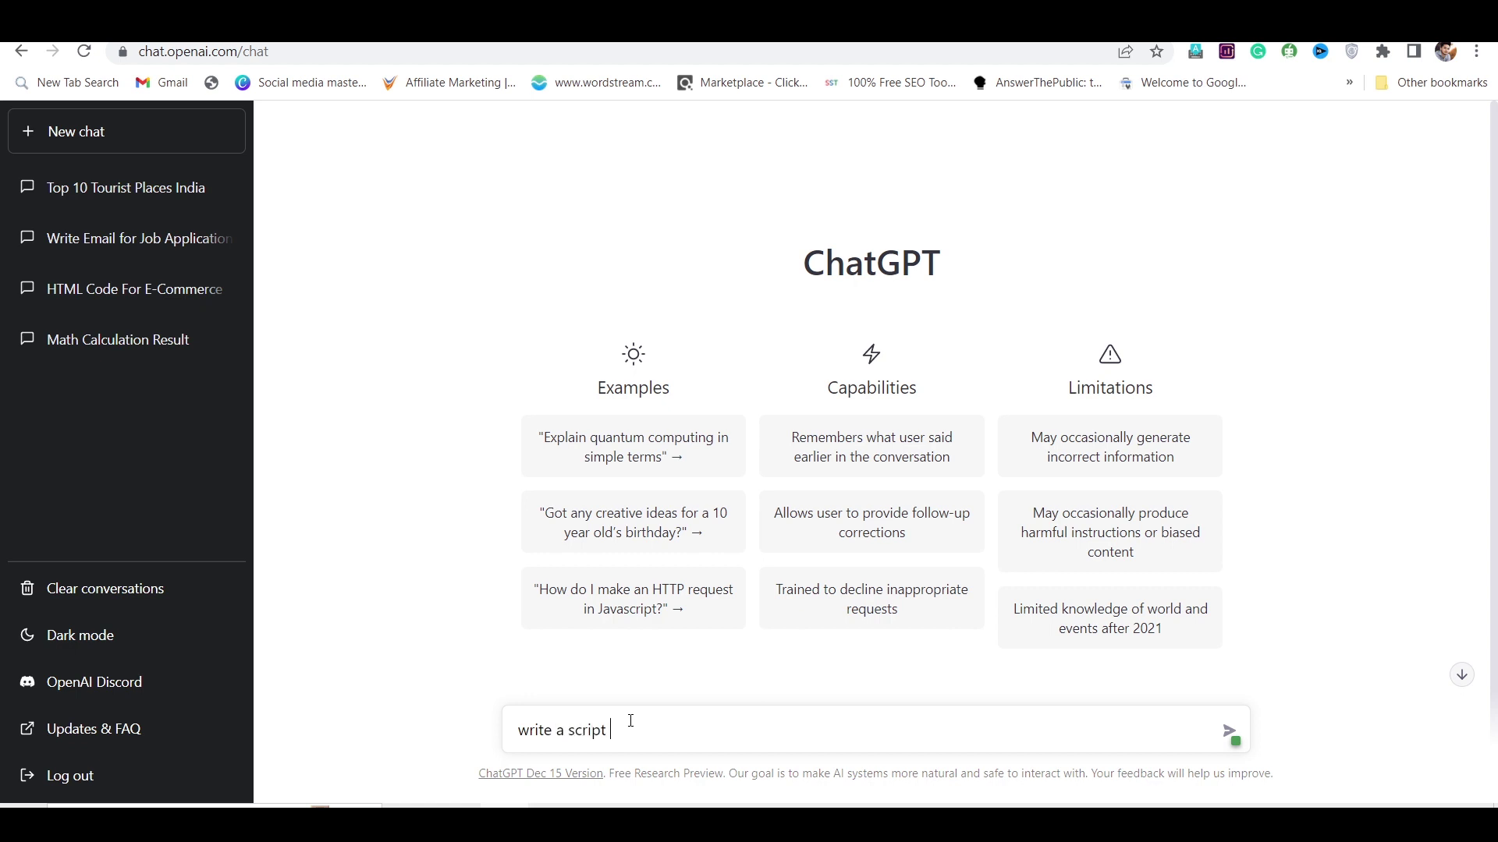
{"action": "type", "text": " for youtube video about fat belly lose"}
{"action": "key", "text": "Return"}
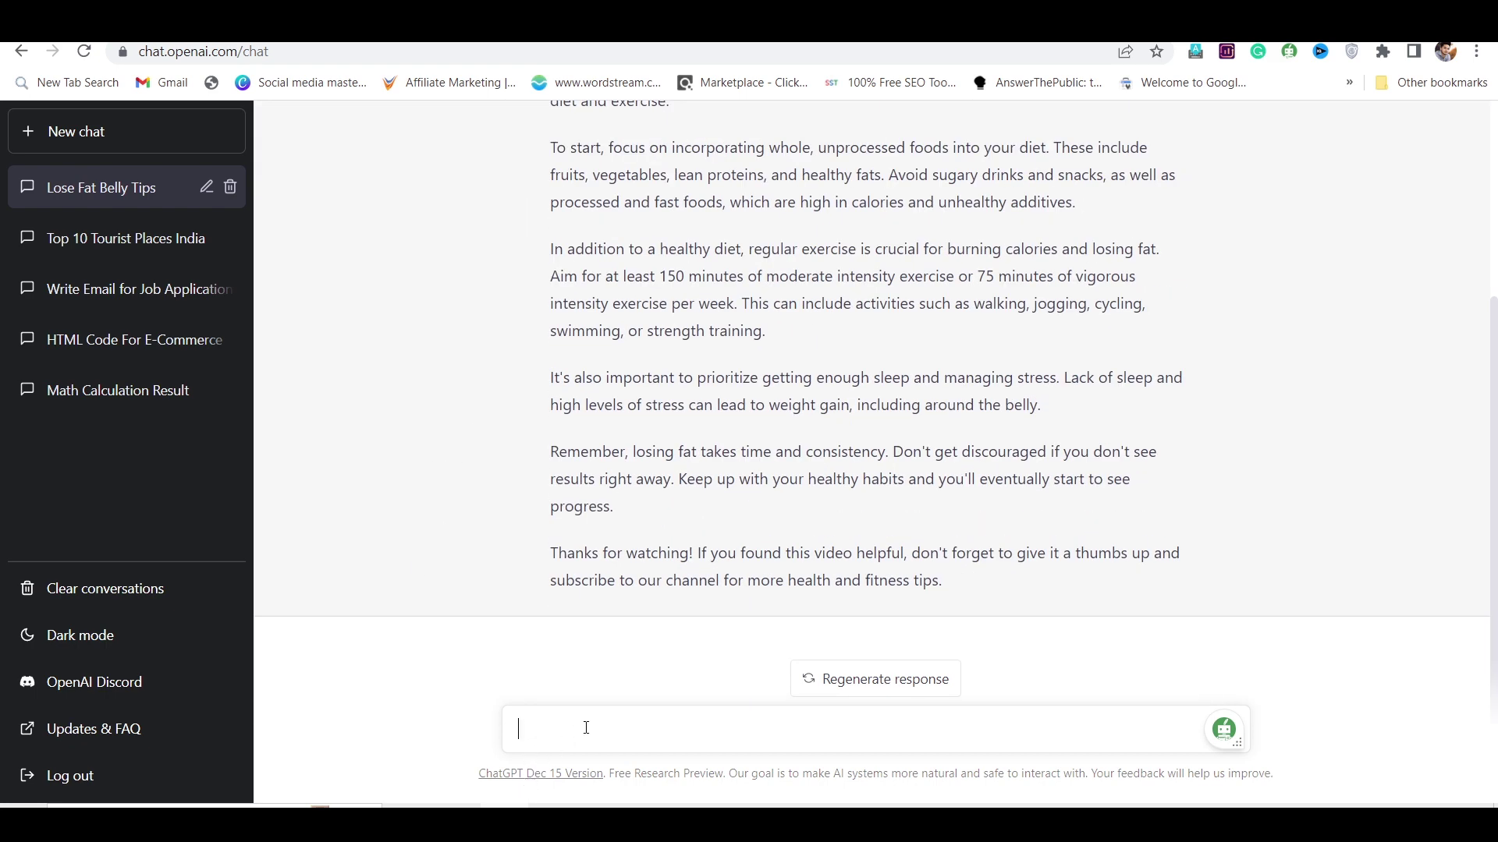
Step: Submit the follow-up prompt "write a title for Chat GPT" below the generated video script
{"action": "type", "text": "write a title"}
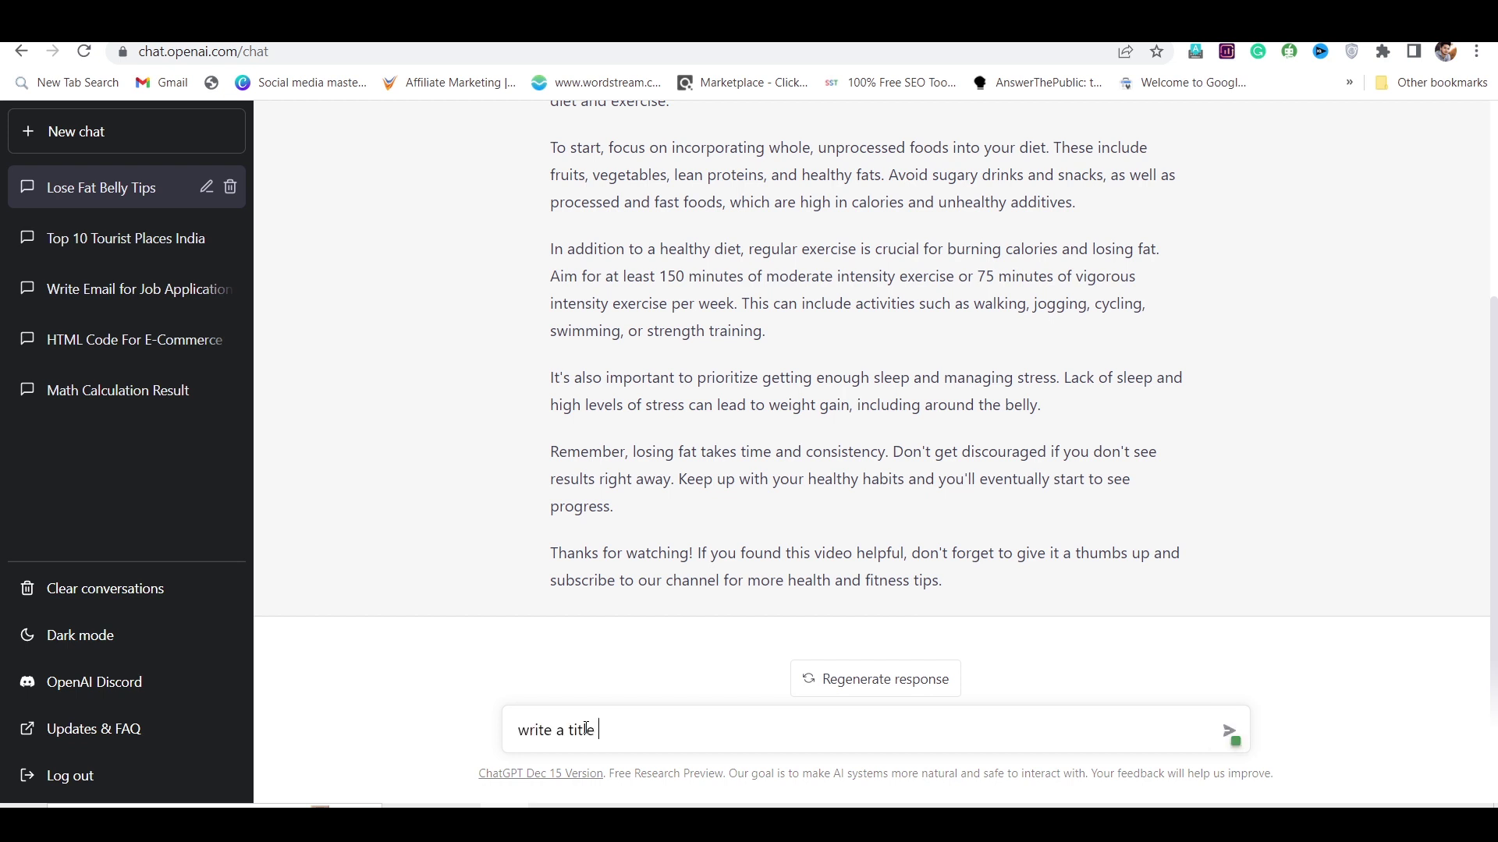
{"action": "type", "text": " for Chat GPT"}
{"action": "key", "text": "Return"}
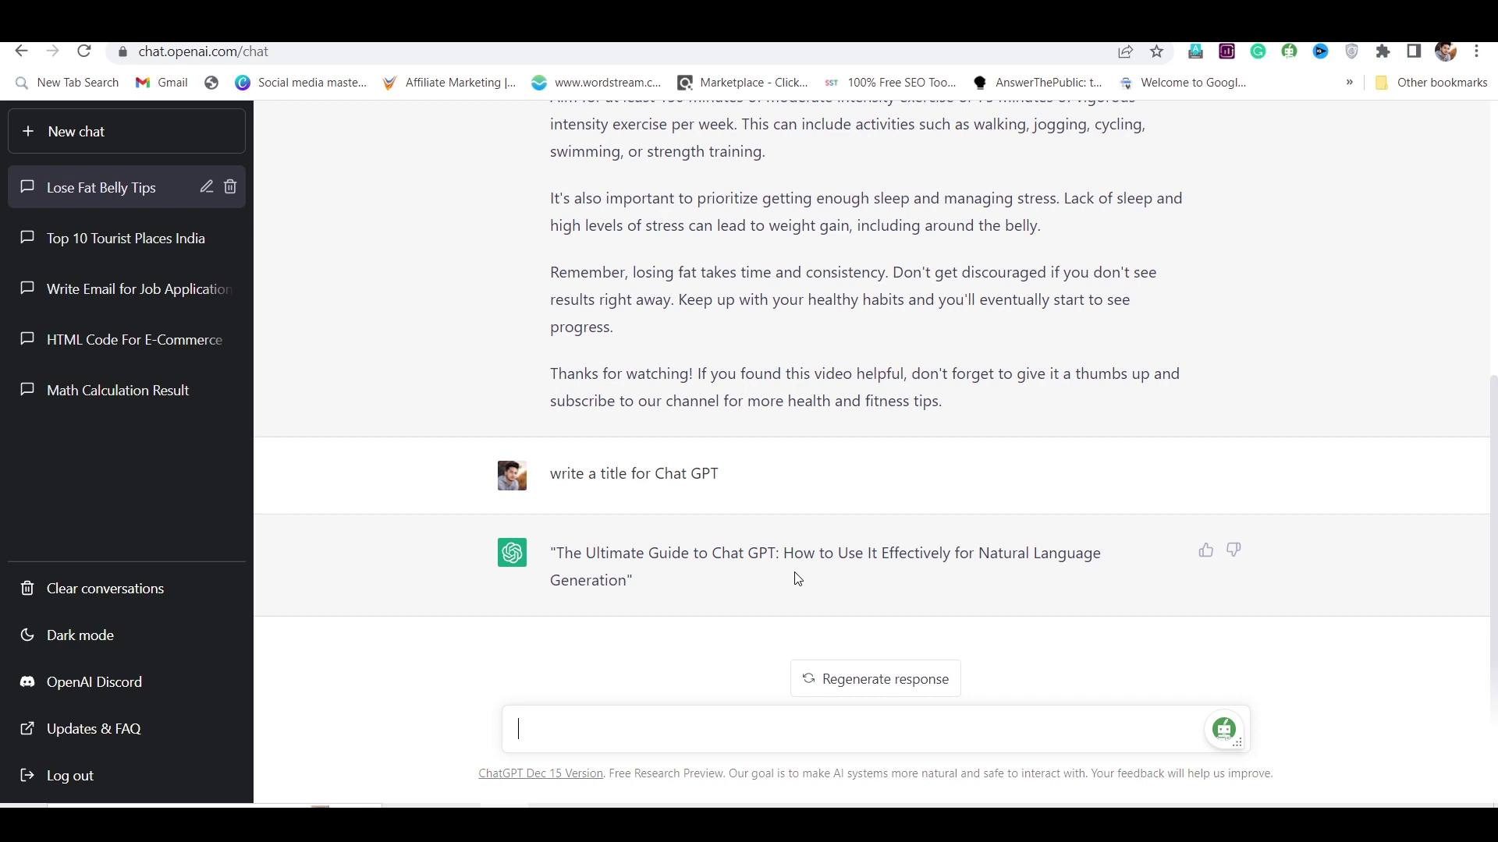
Step: Edit the submitted title prompt to "write a 10 youtube title for Chat GPT", resubmit it and look back over the conversation
{"action": "scroll", "coordinate": [737, 522], "scroll_direction": "up", "scroll_amount": 1}
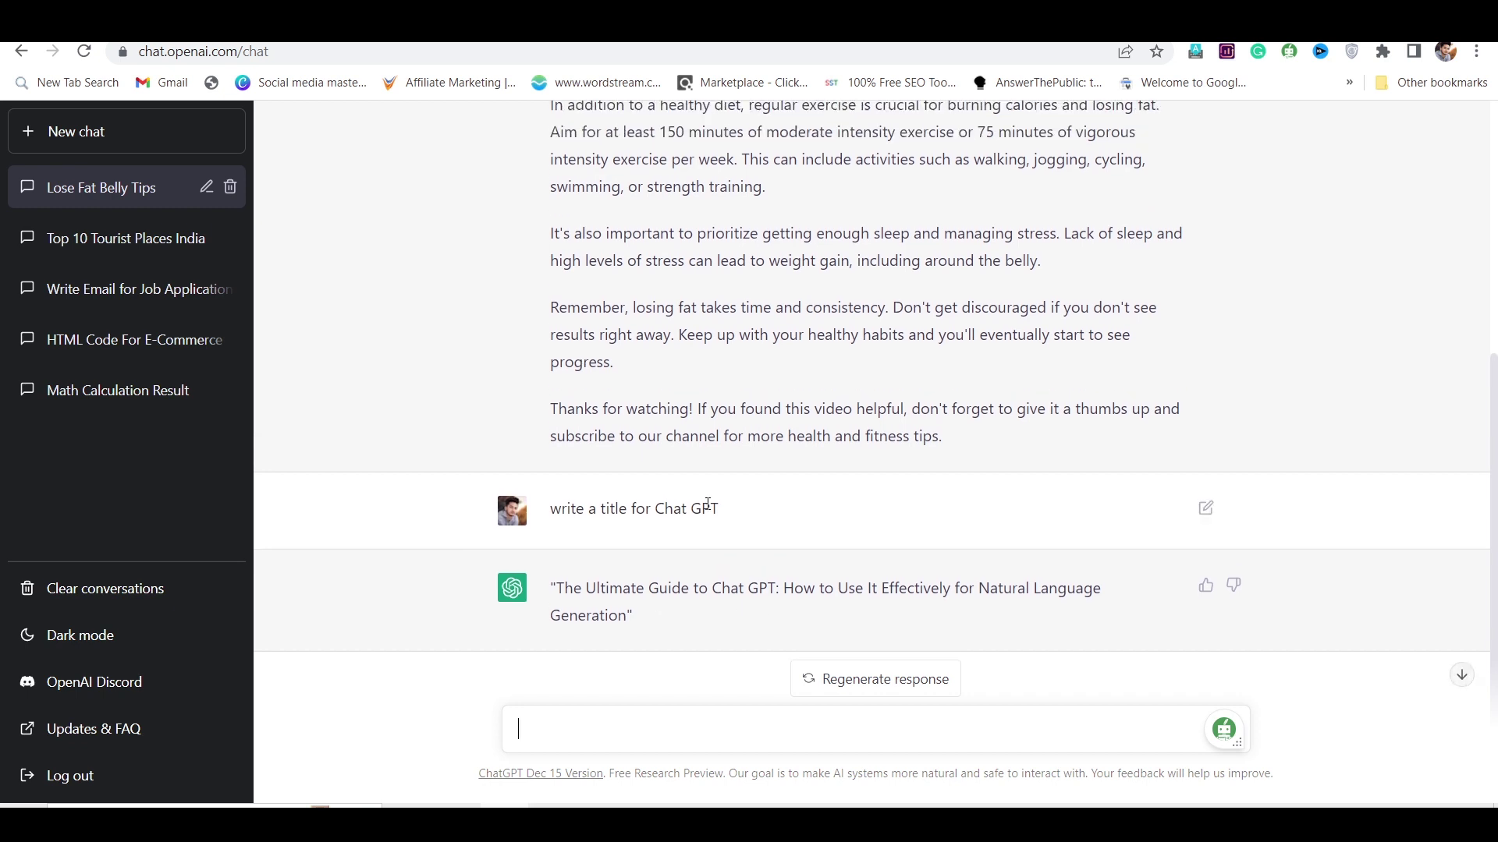
{"action": "left_click", "coordinate": [1206, 508]}
{"action": "left_click", "coordinate": [600, 514]}
{"action": "type", "text": "10"}
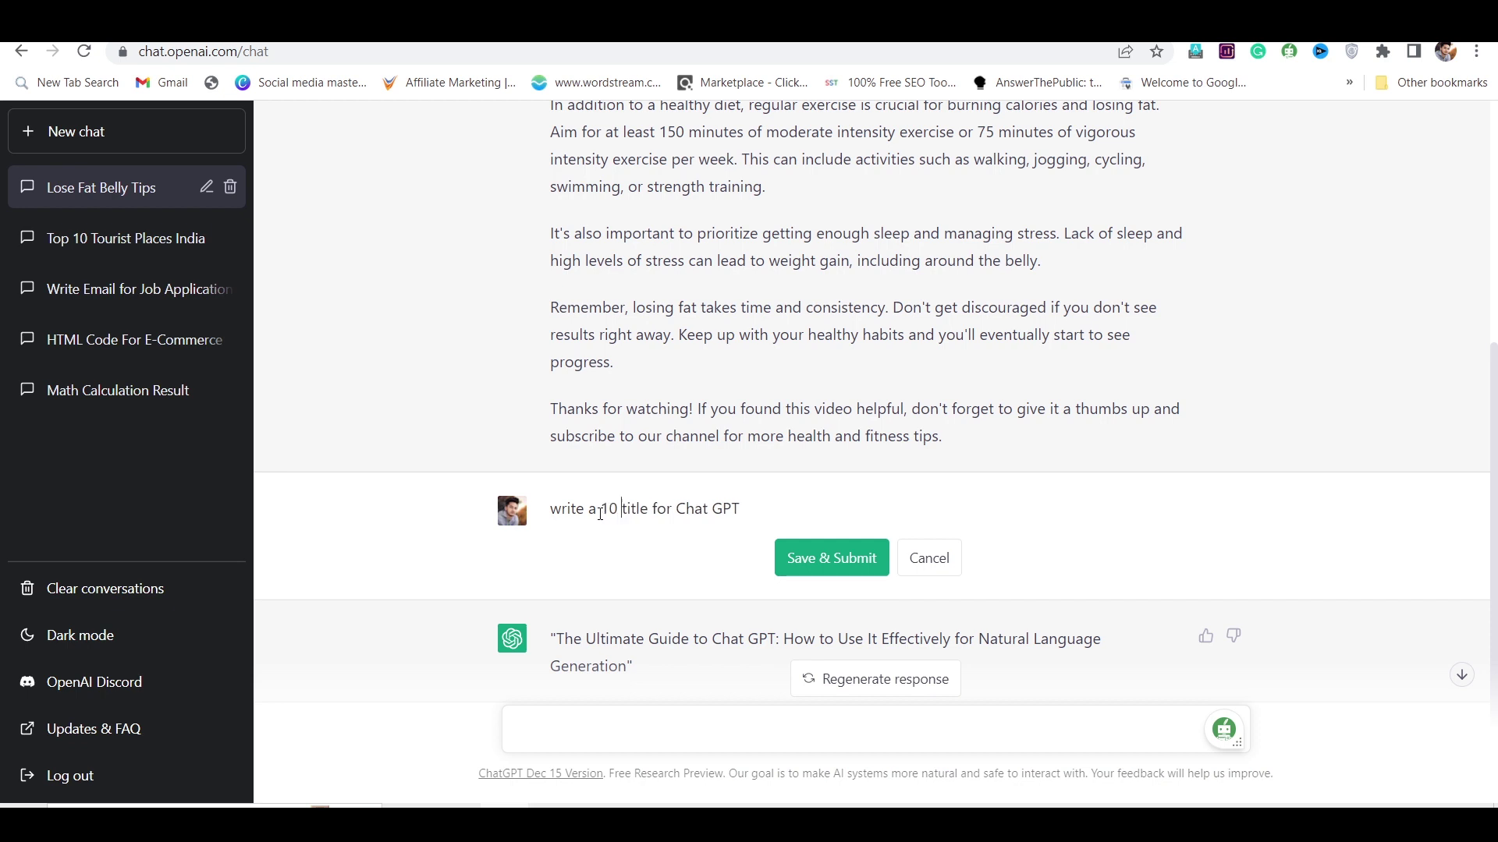
{"action": "double_click", "coordinate": [661, 509]}
{"action": "type", "text": "youtube"}
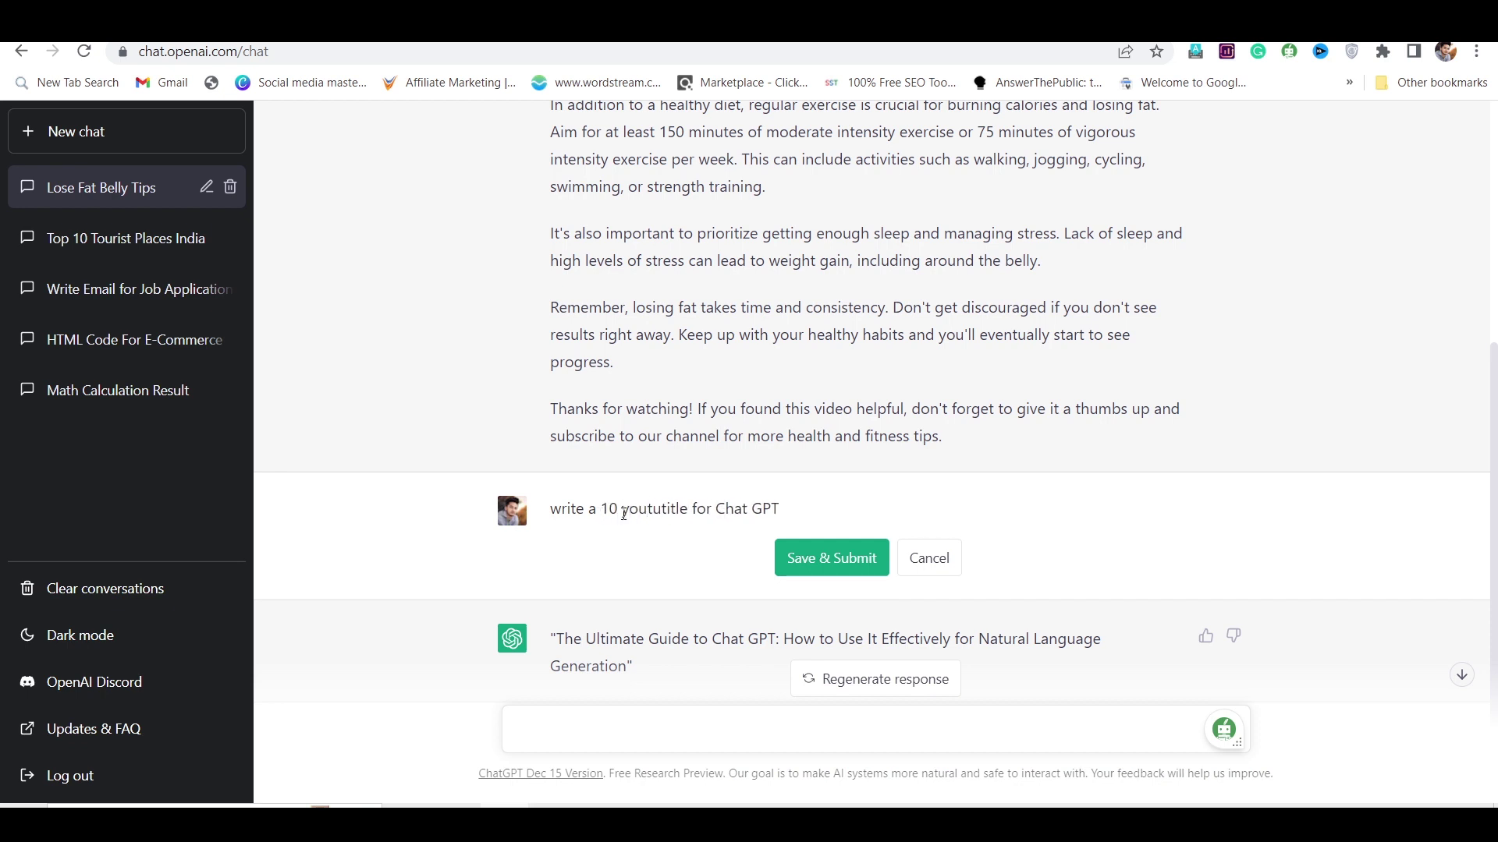
{"action": "left_click", "coordinate": [815, 559]}
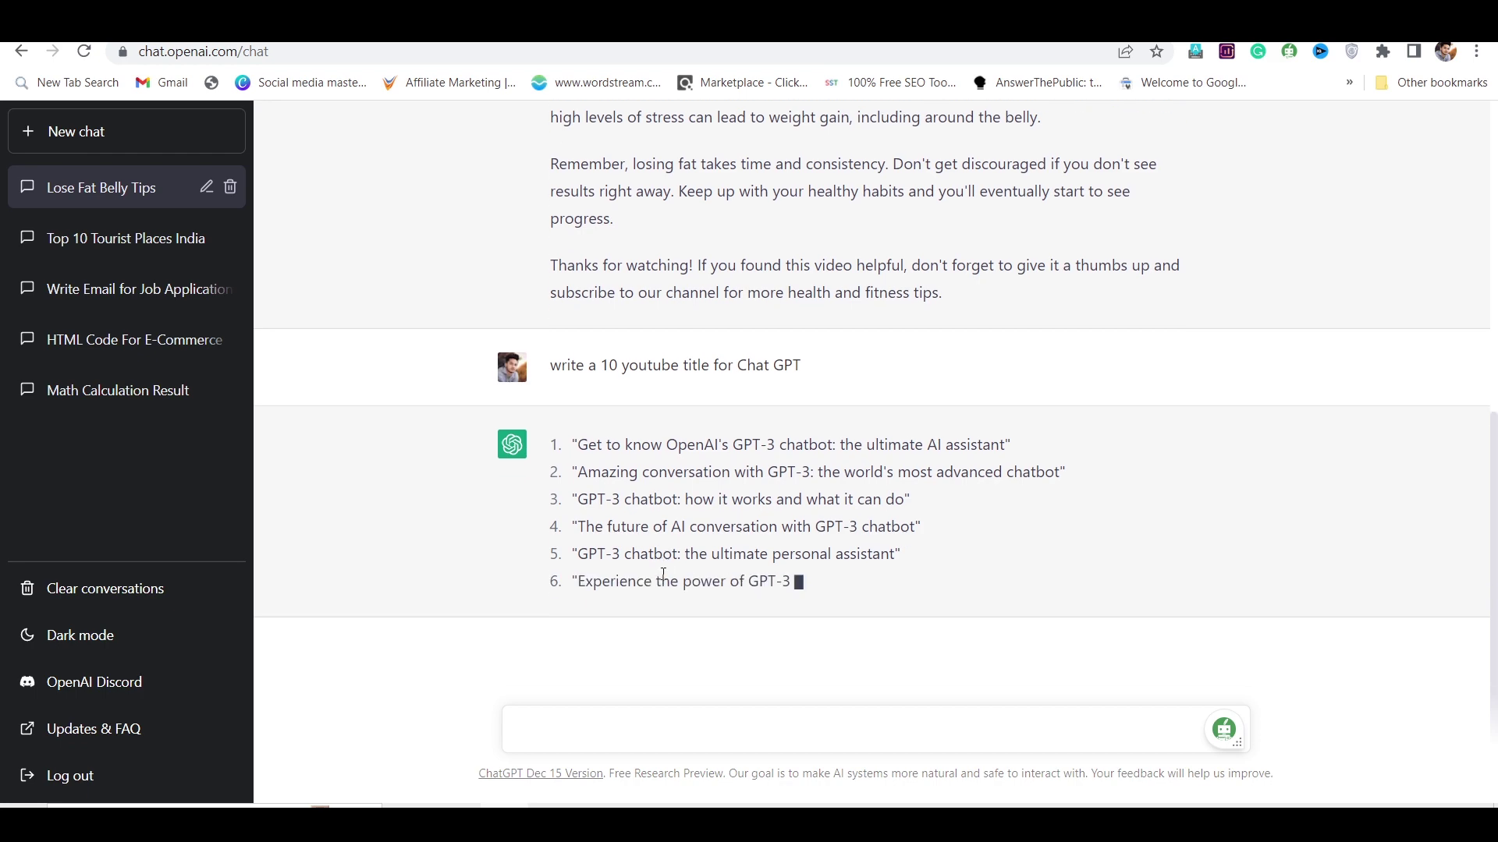
{"action": "scroll", "coordinate": [737, 467], "scroll_direction": "up", "scroll_amount": 5}
{"action": "scroll", "coordinate": [737, 466], "scroll_direction": "up", "scroll_amount": 3}
Step: Submit the prompt "write a description for digital marketing" below the list of YouTube titles
{"action": "scroll", "coordinate": [780, 546], "scroll_direction": "down", "scroll_amount": 7}
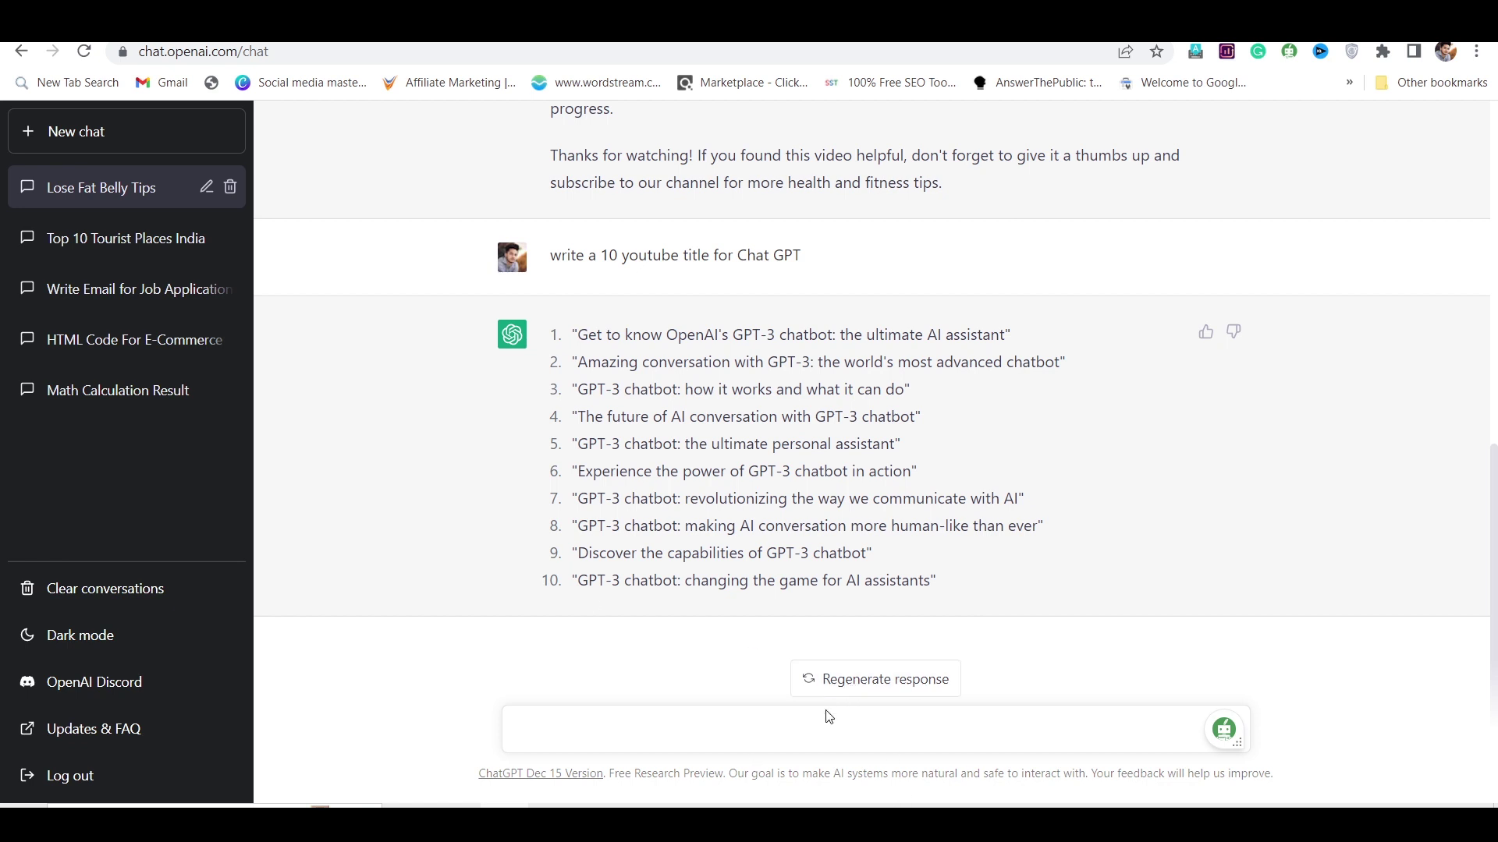
{"action": "type", "text": "write a description for digital marketing"}
{"action": "key", "text": "Return"}
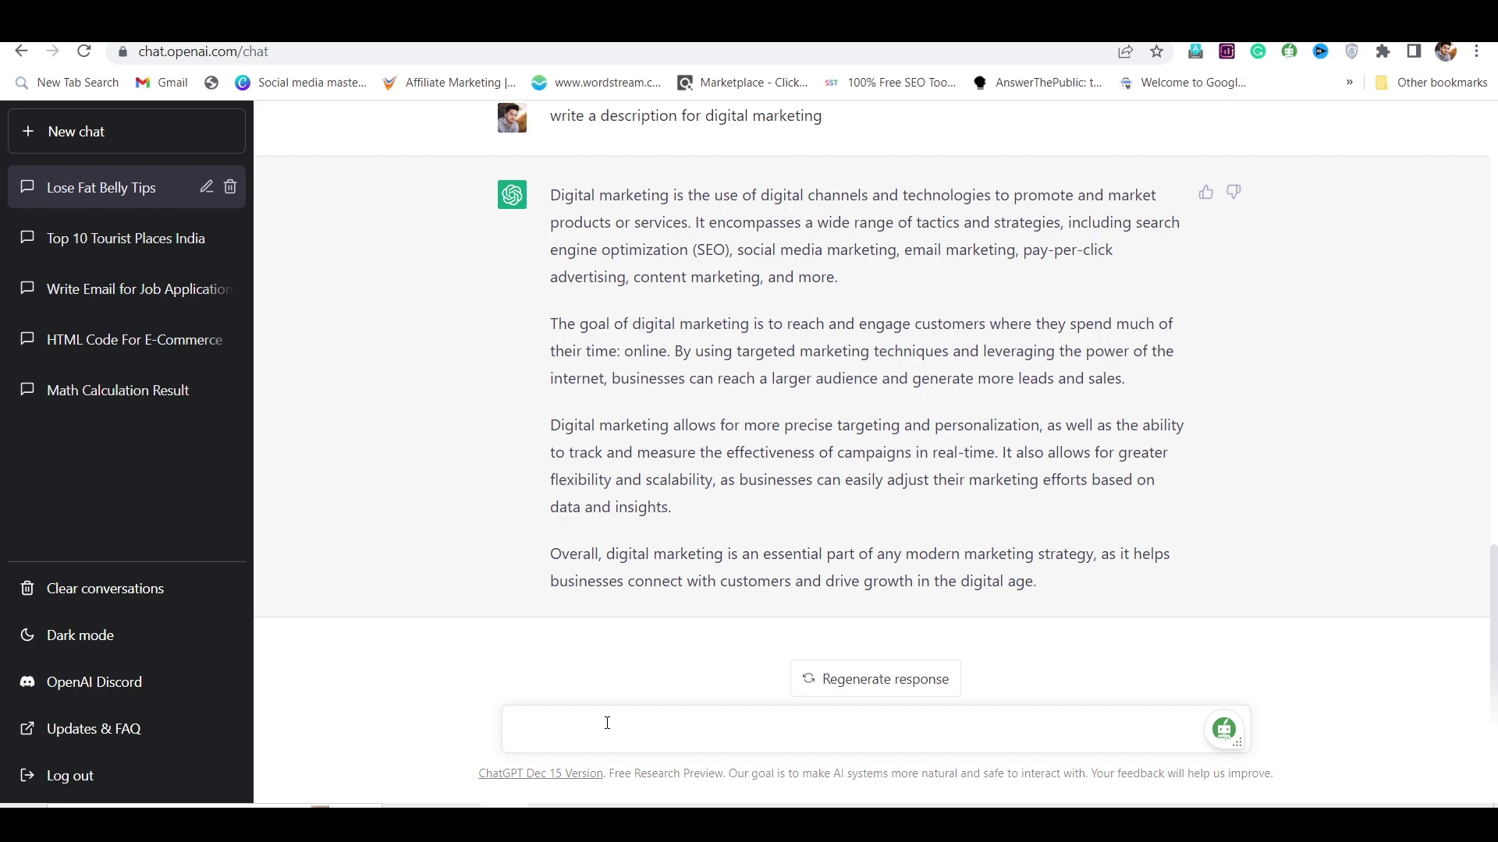
Step: Submit the prompt "10 best way to make money online in 2023" below the digital marketing description and review the conversation
{"action": "type", "text": "10 to make money online in 2023"}
{"action": "left_click", "coordinate": [537, 730]}
{"action": "type", "text": "best way"}
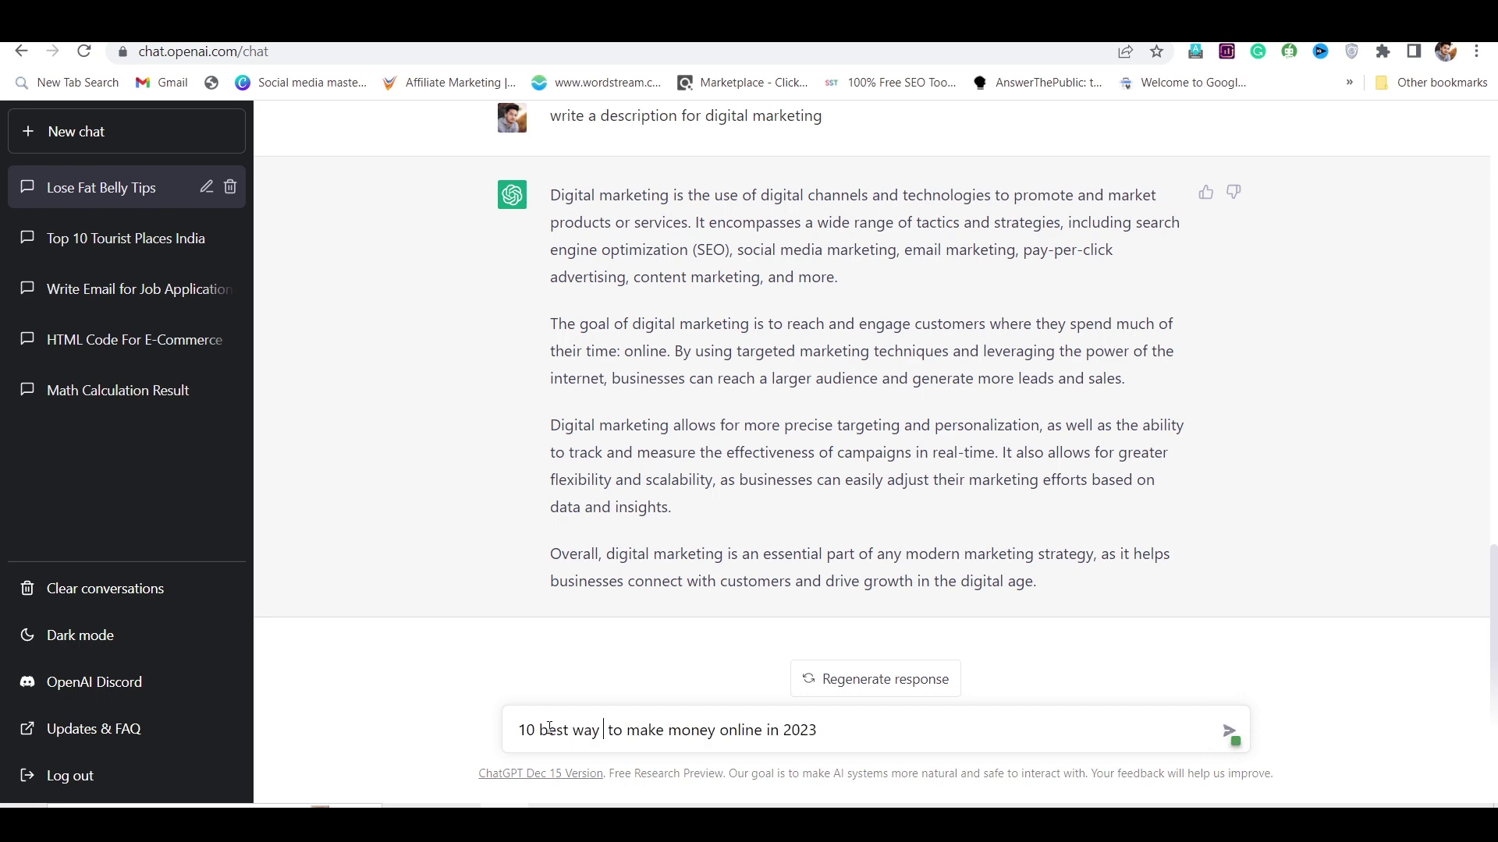
{"action": "key", "text": "BackSpace"}
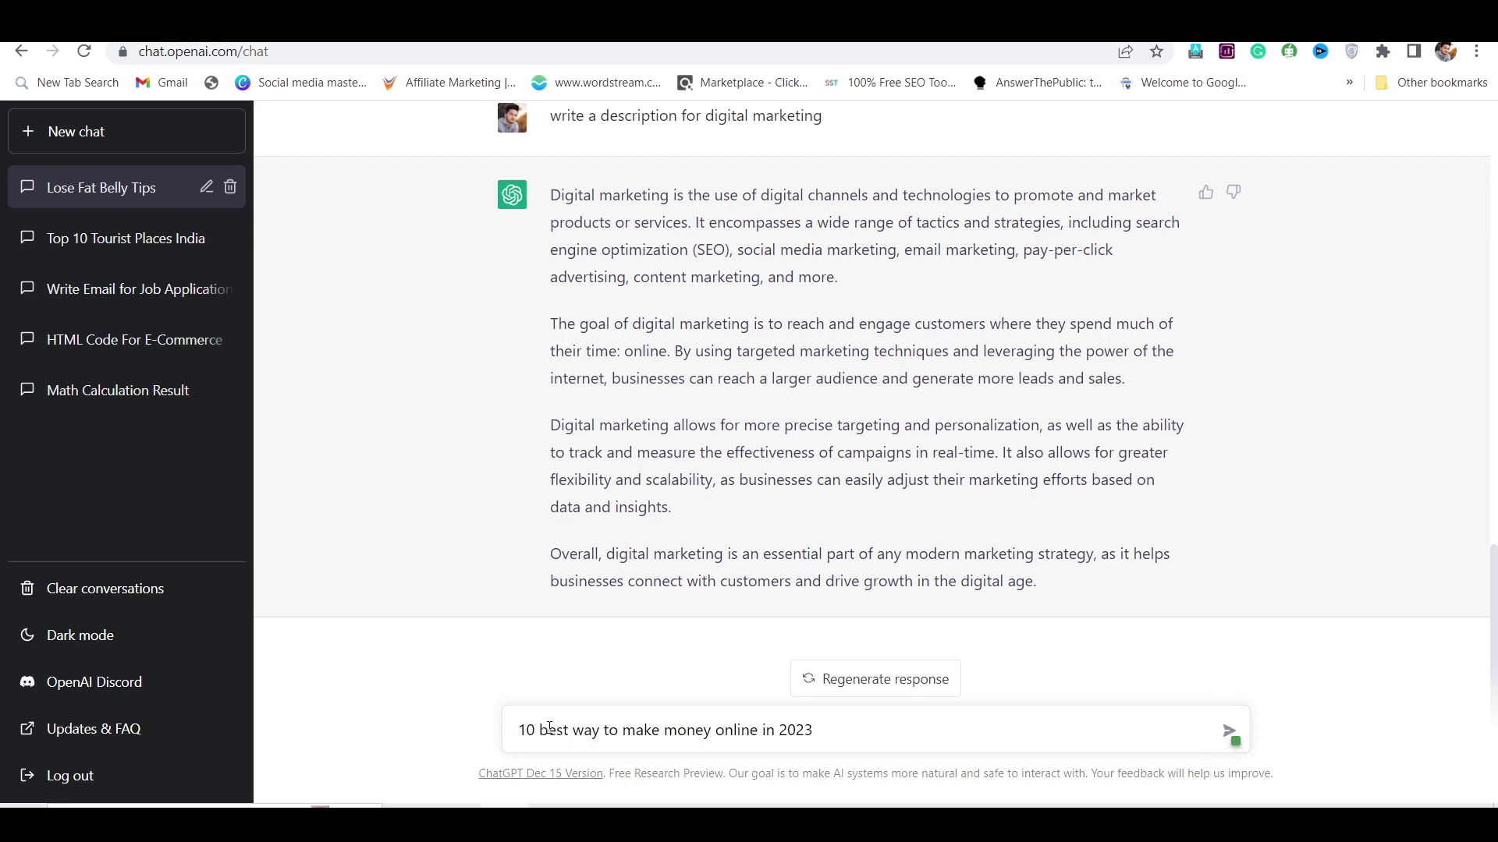
{"action": "key", "text": "Return"}
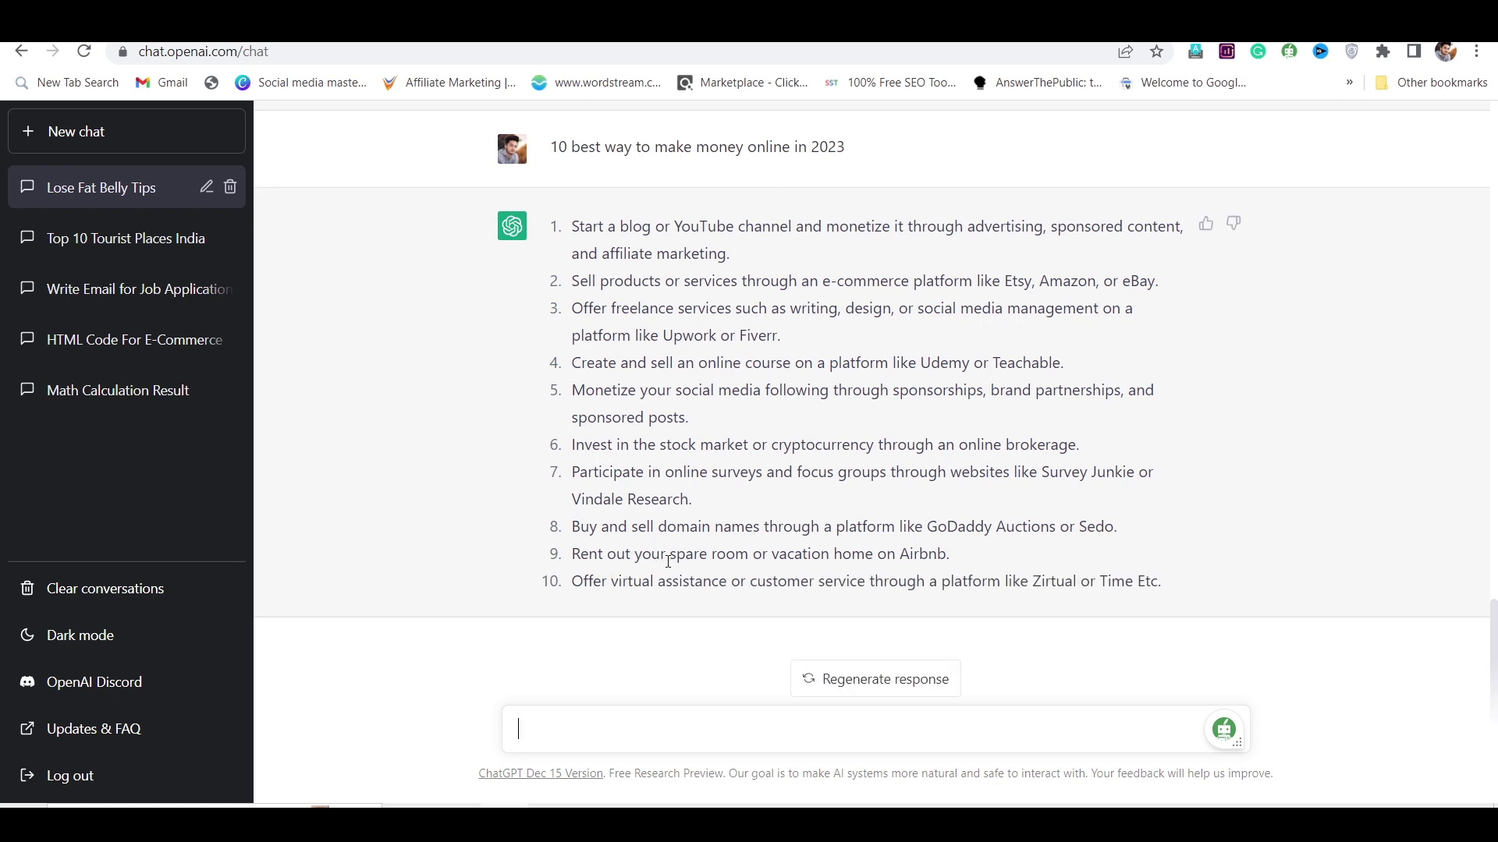
{"action": "scroll", "coordinate": [718, 585], "scroll_direction": "up", "scroll_amount": 1}
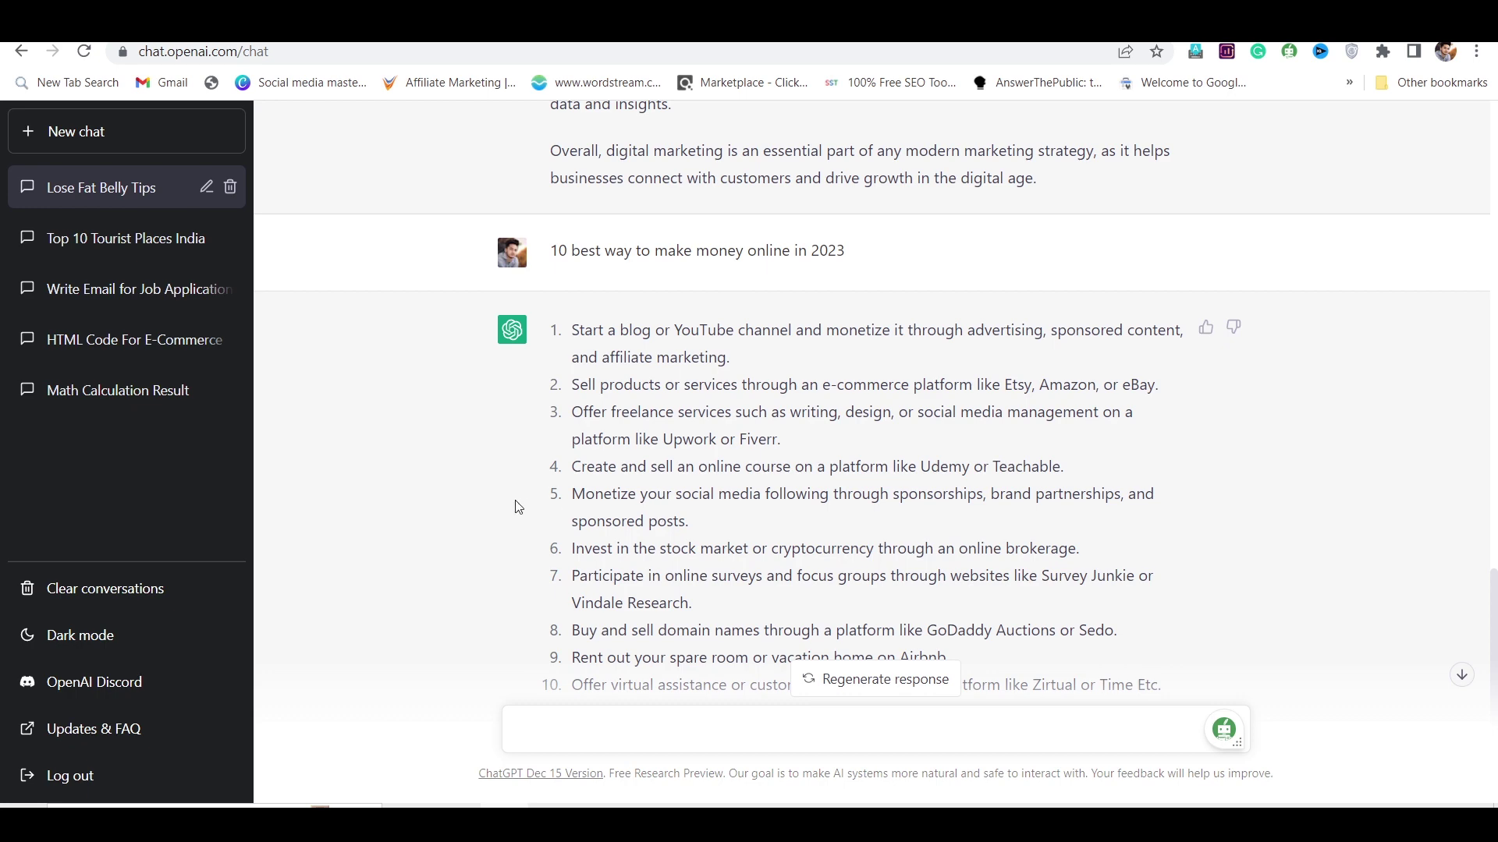
{"action": "scroll", "coordinate": [456, 508], "scroll_direction": "down", "scroll_amount": 1}
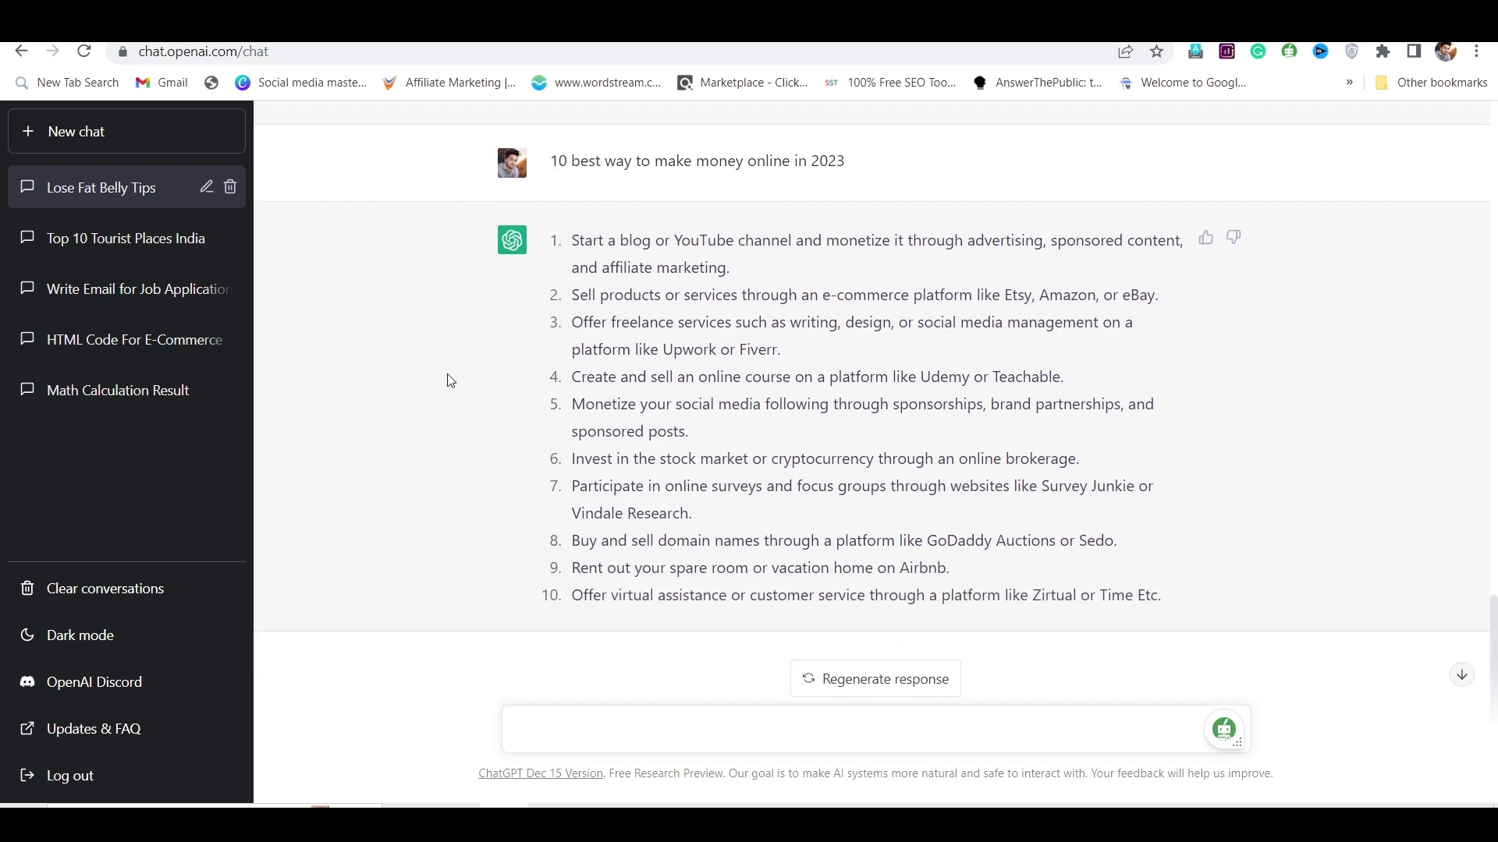
{"action": "scroll", "coordinate": [380, 468], "scroll_direction": "up", "scroll_amount": 12}
{"action": "scroll", "coordinate": [381, 468], "scroll_direction": "down", "scroll_amount": 6}
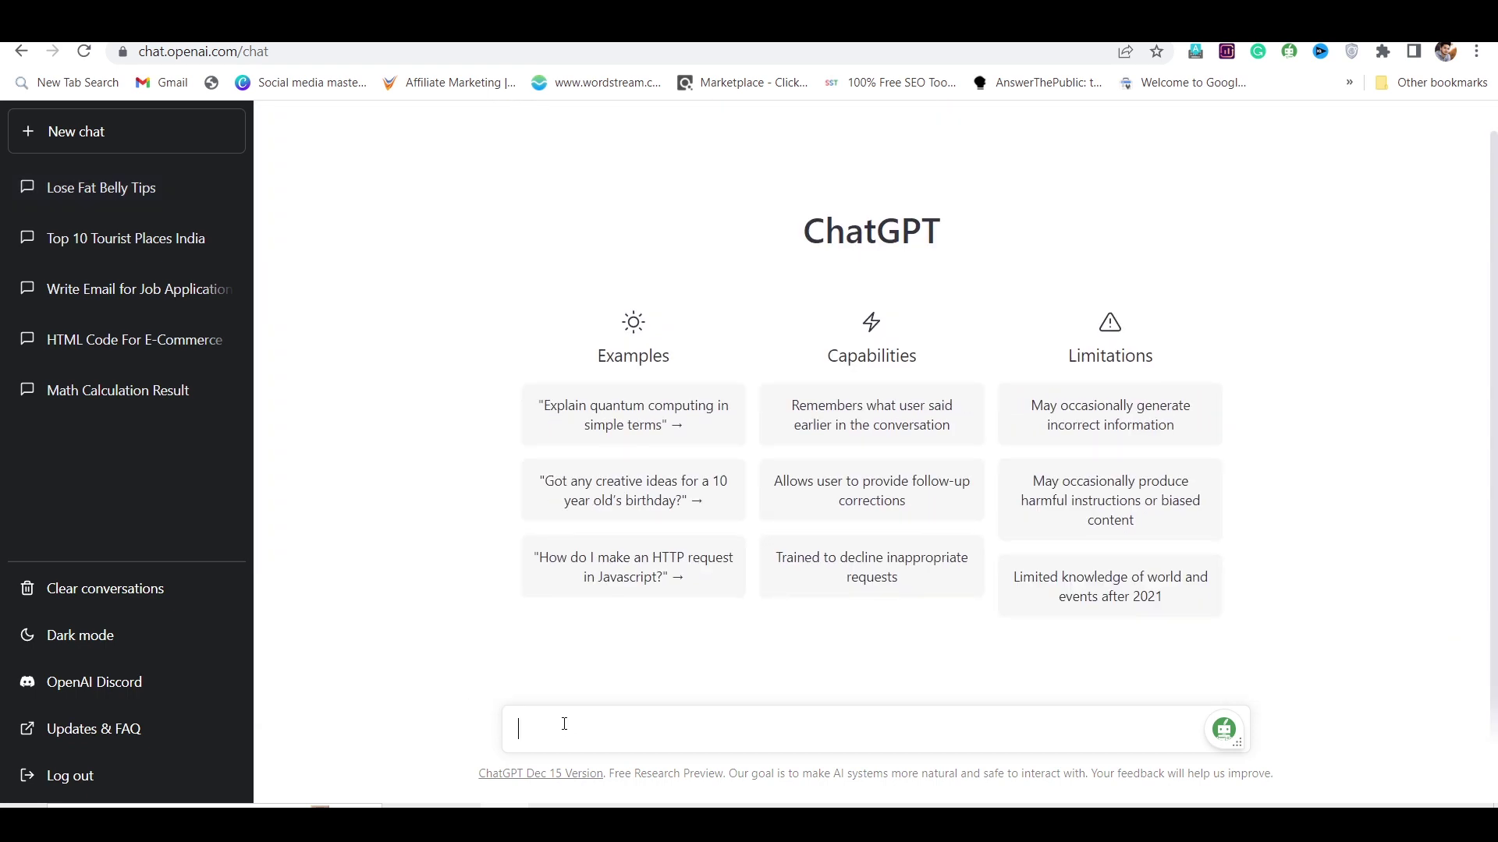
Step: Start a new chat, submit the prompt "how to running fast" and read through the answer
{"action": "type", "text": "how to running fas"}
{"action": "key", "text": "Return"}
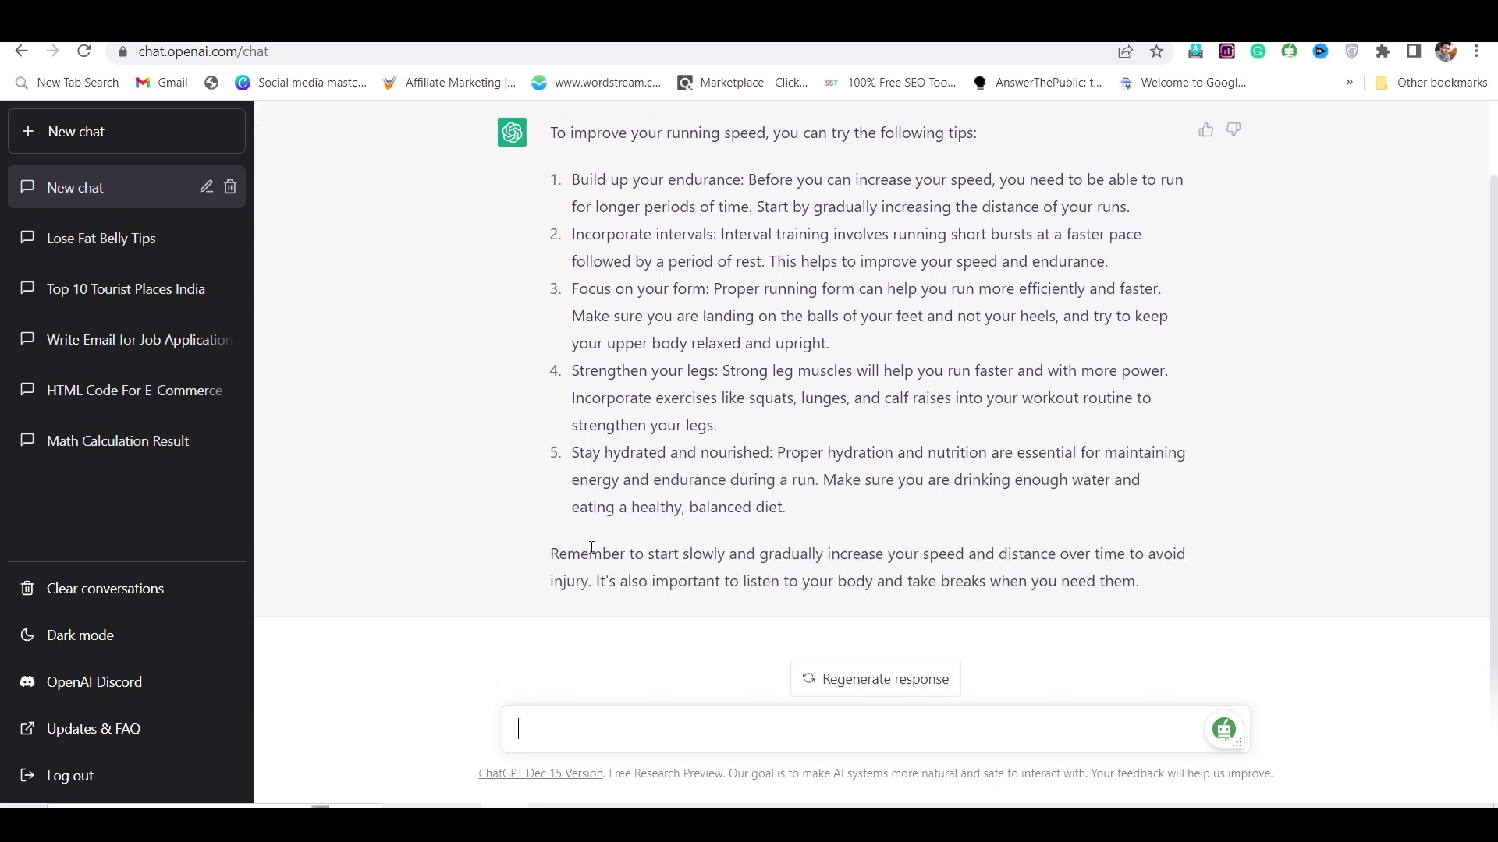
{"action": "scroll", "coordinate": [592, 547], "scroll_direction": "up", "scroll_amount": 1}
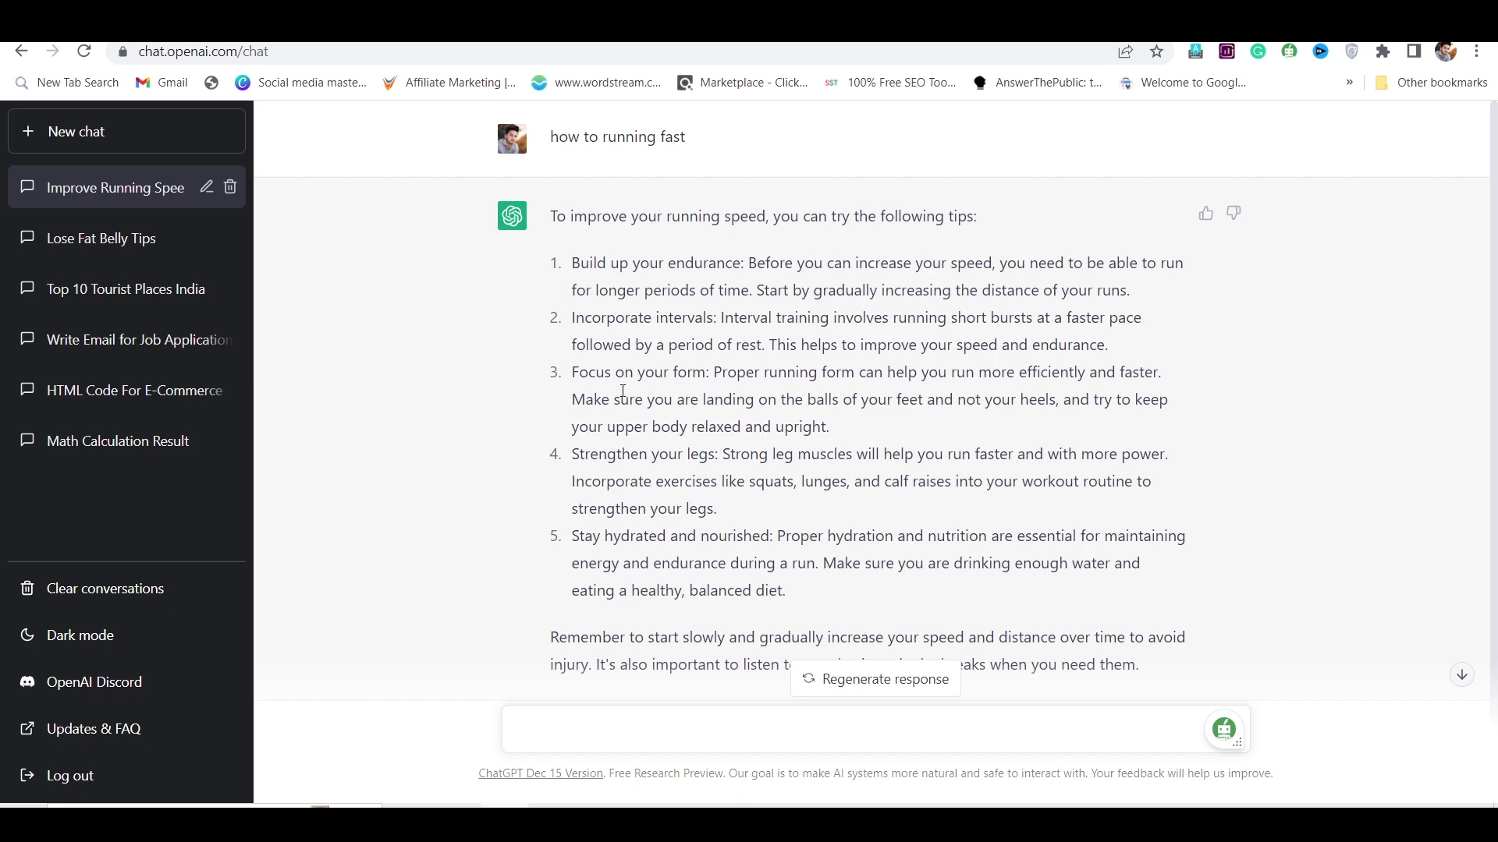
{"action": "scroll", "coordinate": [712, 445], "scroll_direction": "down", "scroll_amount": 1}
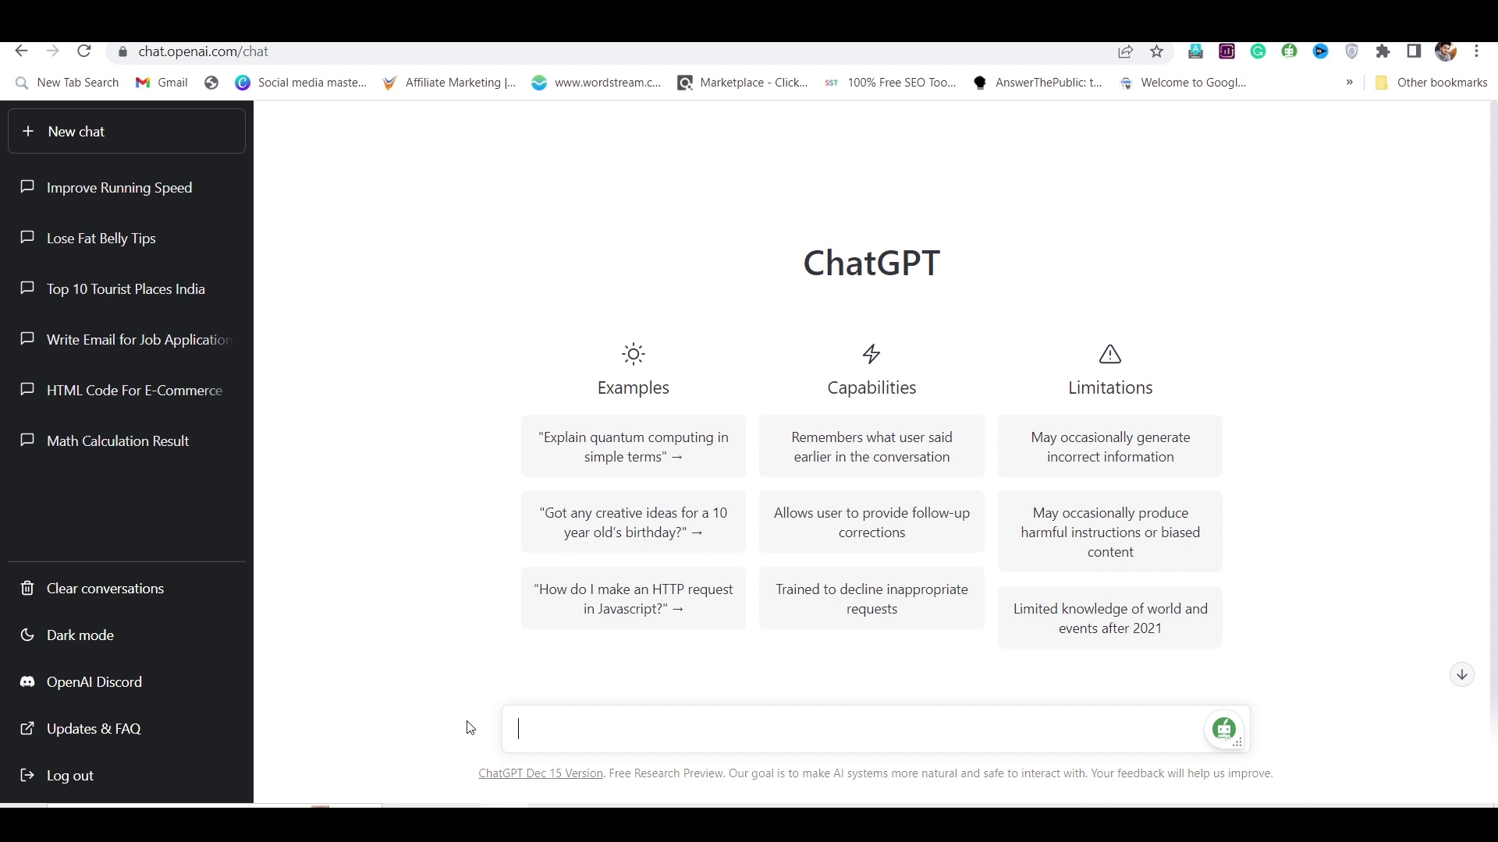
Step: Start a new chat, submit the prompt "who is carry minati" and highlight the answer while reading it
{"action": "type", "text": "who is v"}
{"action": "type", "text": "arry mina"}
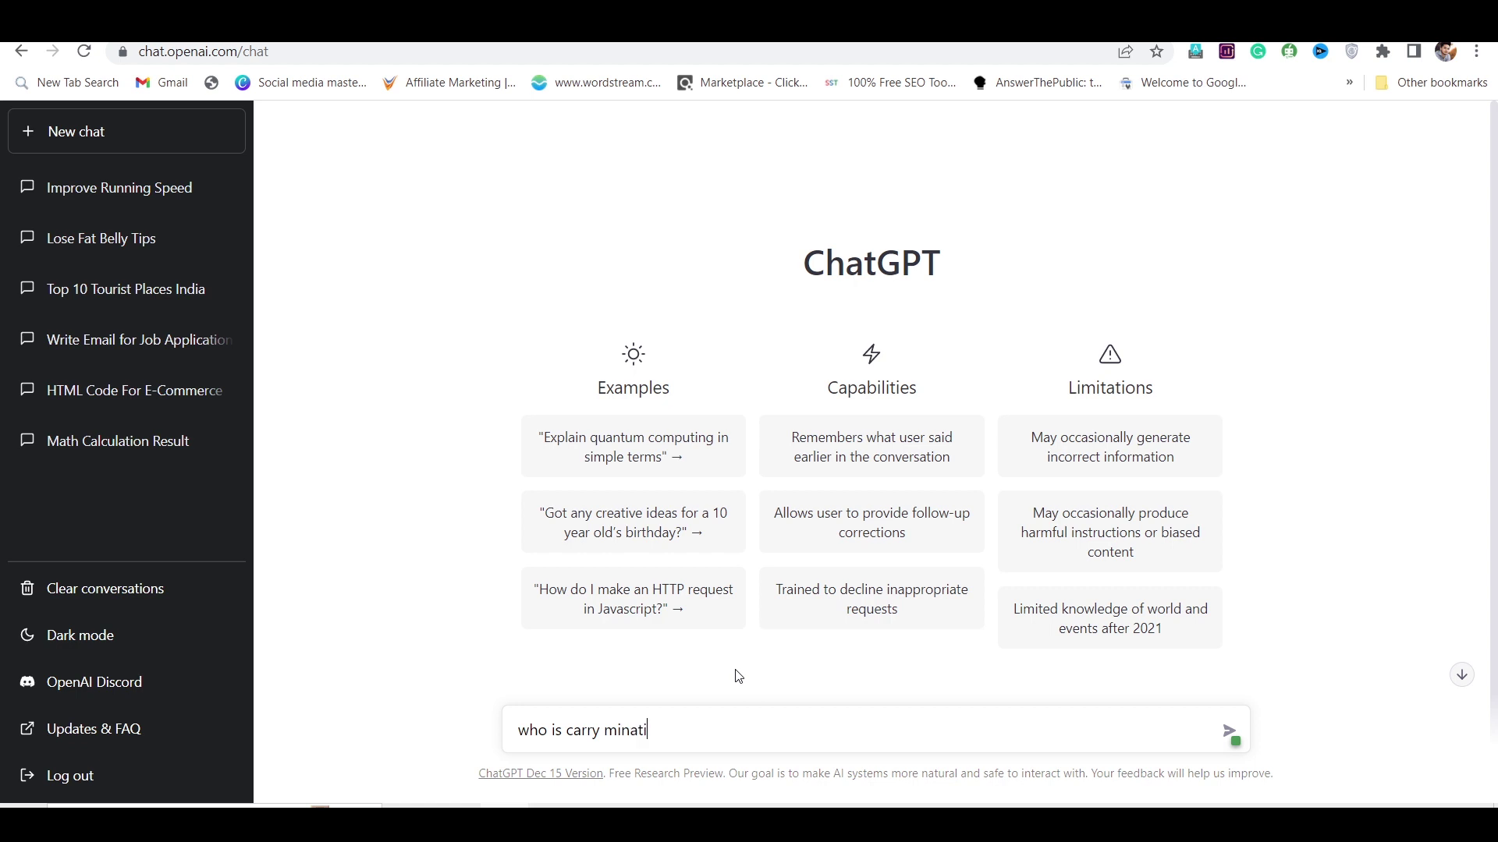
{"action": "type", "text": "ti"}
{"action": "key", "text": "Return"}
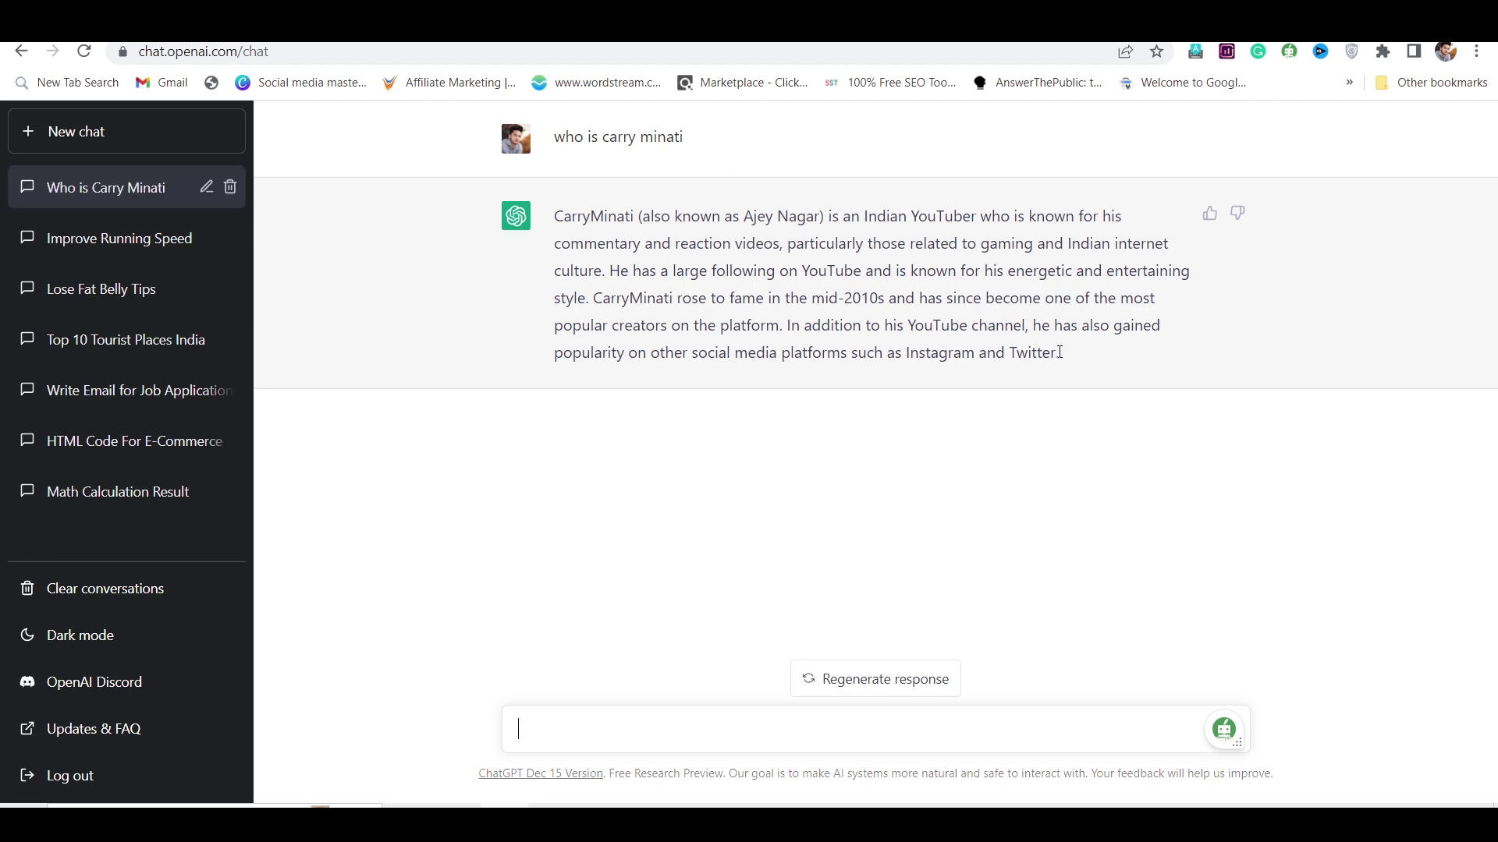
{"action": "left_click_drag", "start_coordinate": [1060, 353], "coordinate": [552, 216]}
{"action": "left_click", "coordinate": [637, 659]}
Step: Submit the follow-up prompt "what is the national antham of India" in the same chat and read the answer
{"action": "type", "text": "what is the natina"}
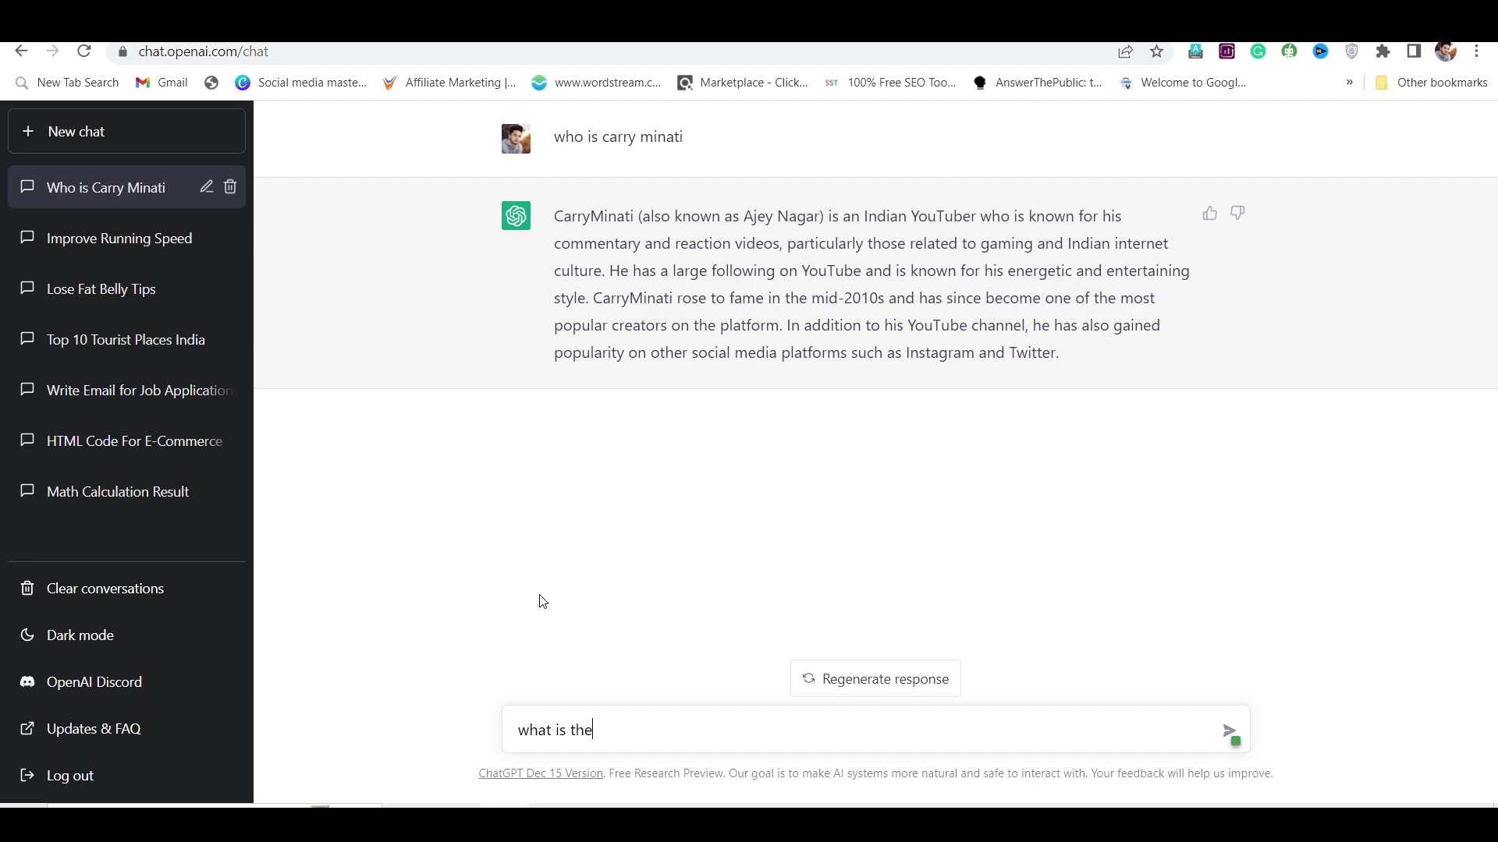
{"action": "key", "text": "BackSpace"}
{"action": "key", "text": "BackSpace"}
{"action": "type", "text": "onal antham of India"}
{"action": "key", "text": "Return"}
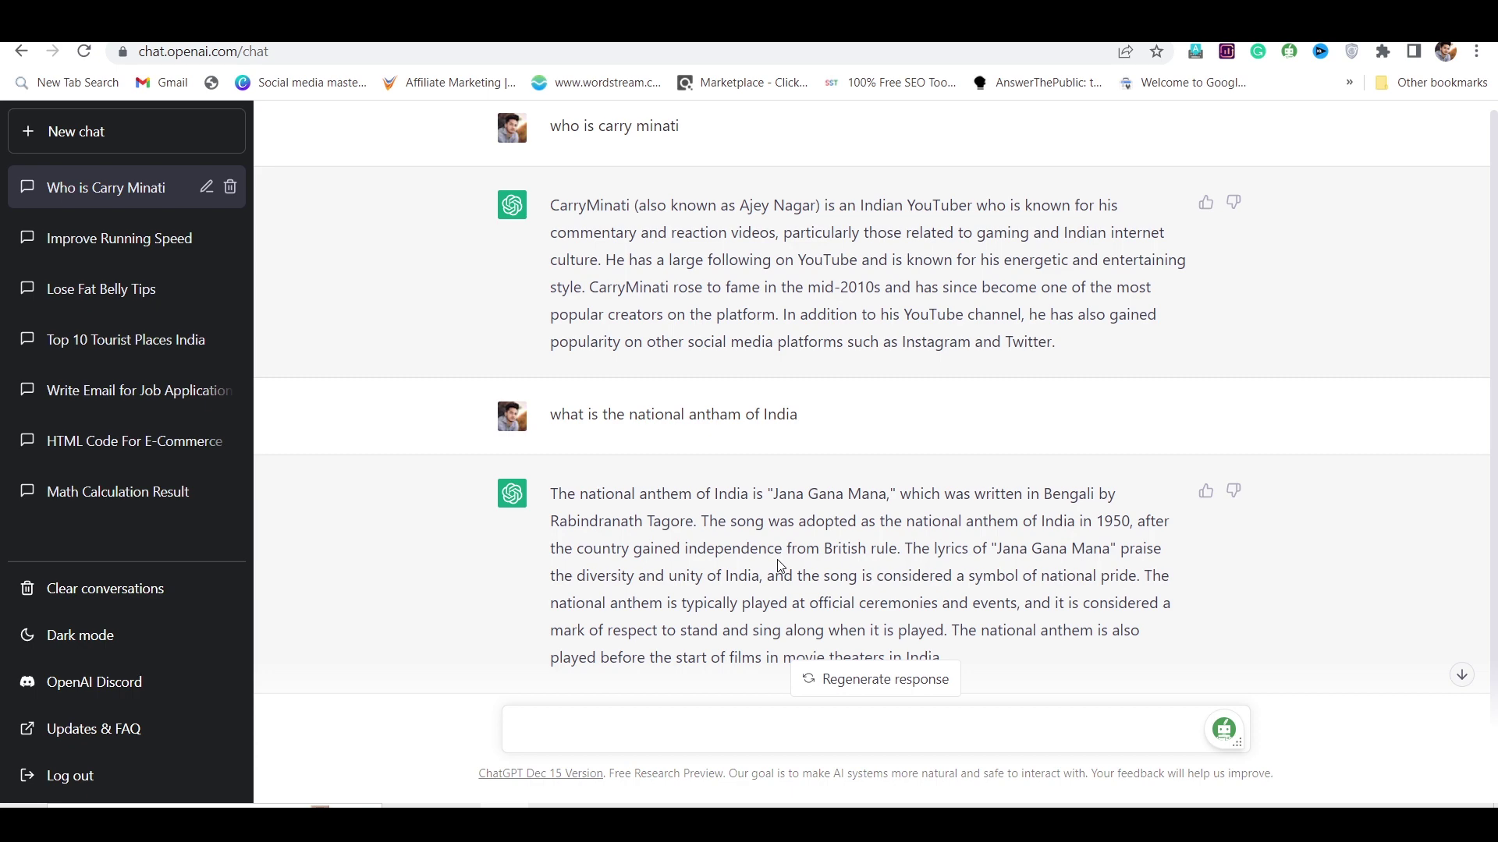
{"action": "scroll", "coordinate": [780, 565], "scroll_direction": "down", "scroll_amount": 1}
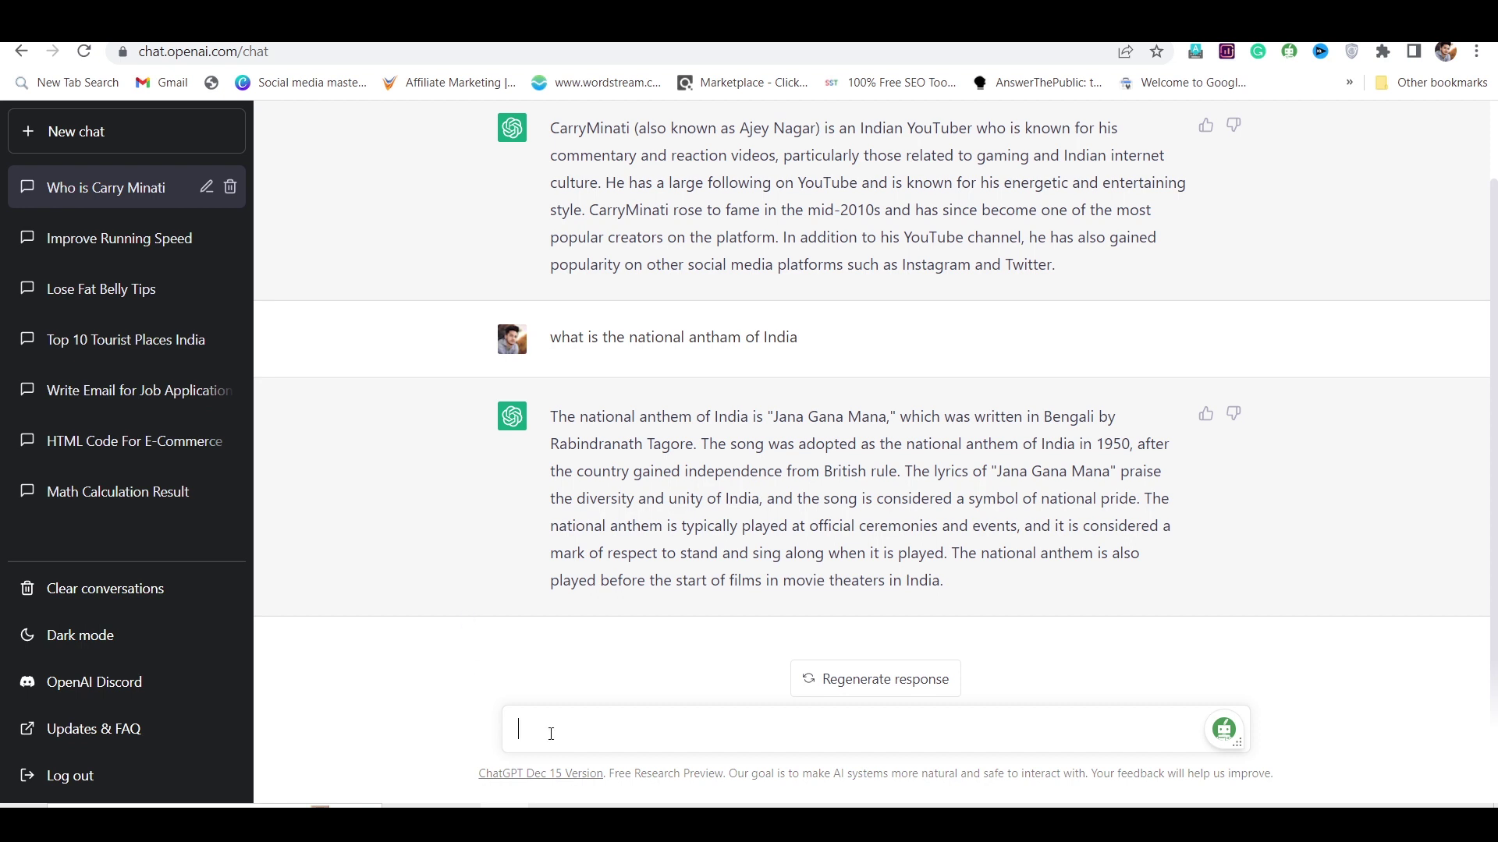
Step: Submit the prompt "how to make money on youtube" below the national anthem answer
{"action": "type", "text": "how to make money on youtube"}
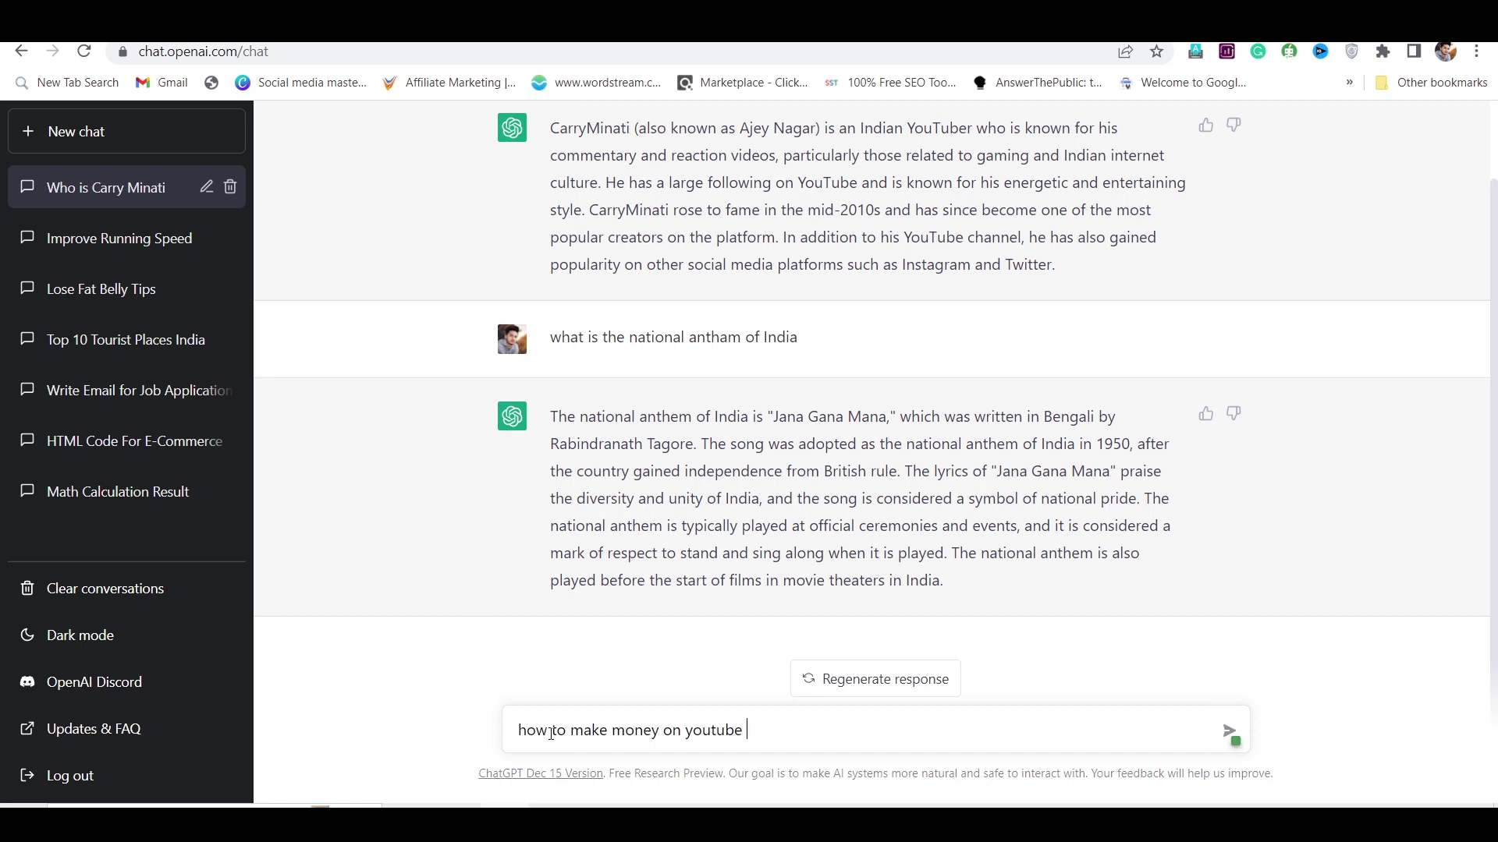
{"action": "key", "text": "Return"}
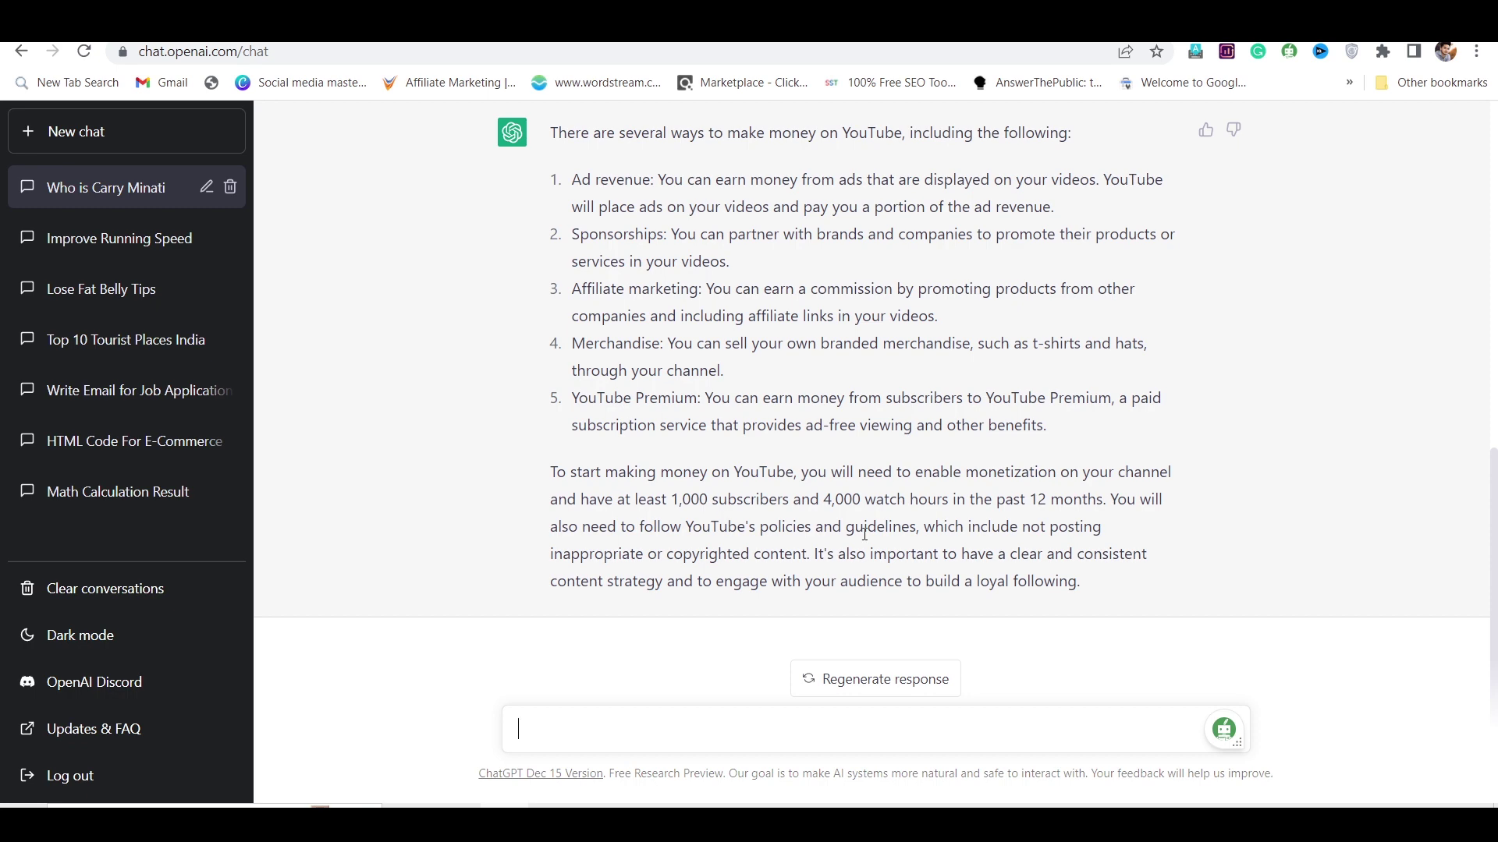
Step: Look back over the whole conversation, from the Carry Minati question to the answer about making money on YouTube
{"action": "scroll", "coordinate": [570, 570], "scroll_direction": "up", "scroll_amount": 10}
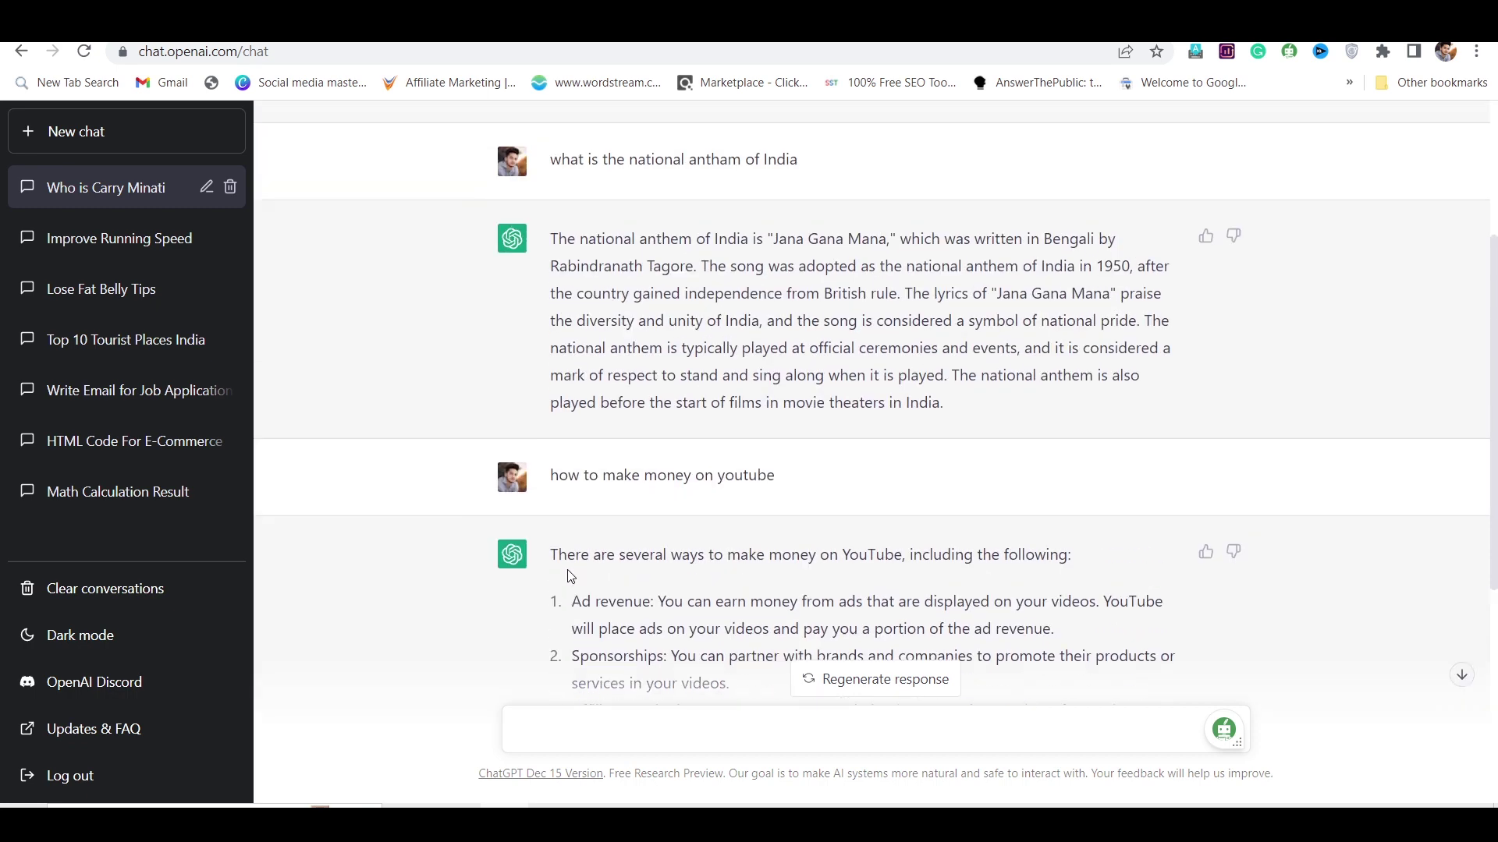
{"action": "scroll", "coordinate": [573, 517], "scroll_direction": "down", "scroll_amount": 10}
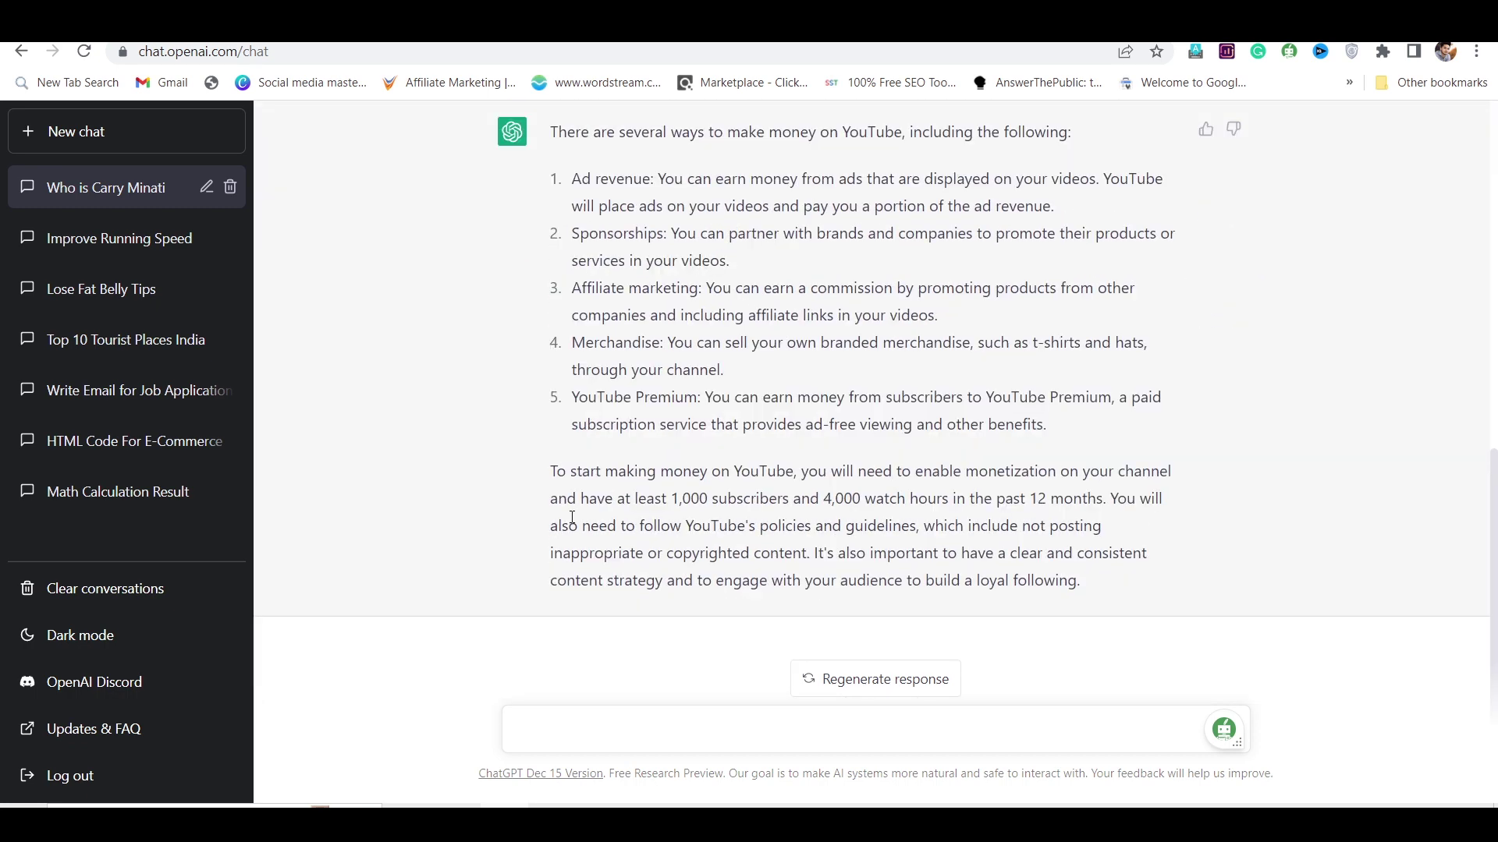
{"action": "scroll", "coordinate": [478, 535], "scroll_direction": "up", "scroll_amount": 10}
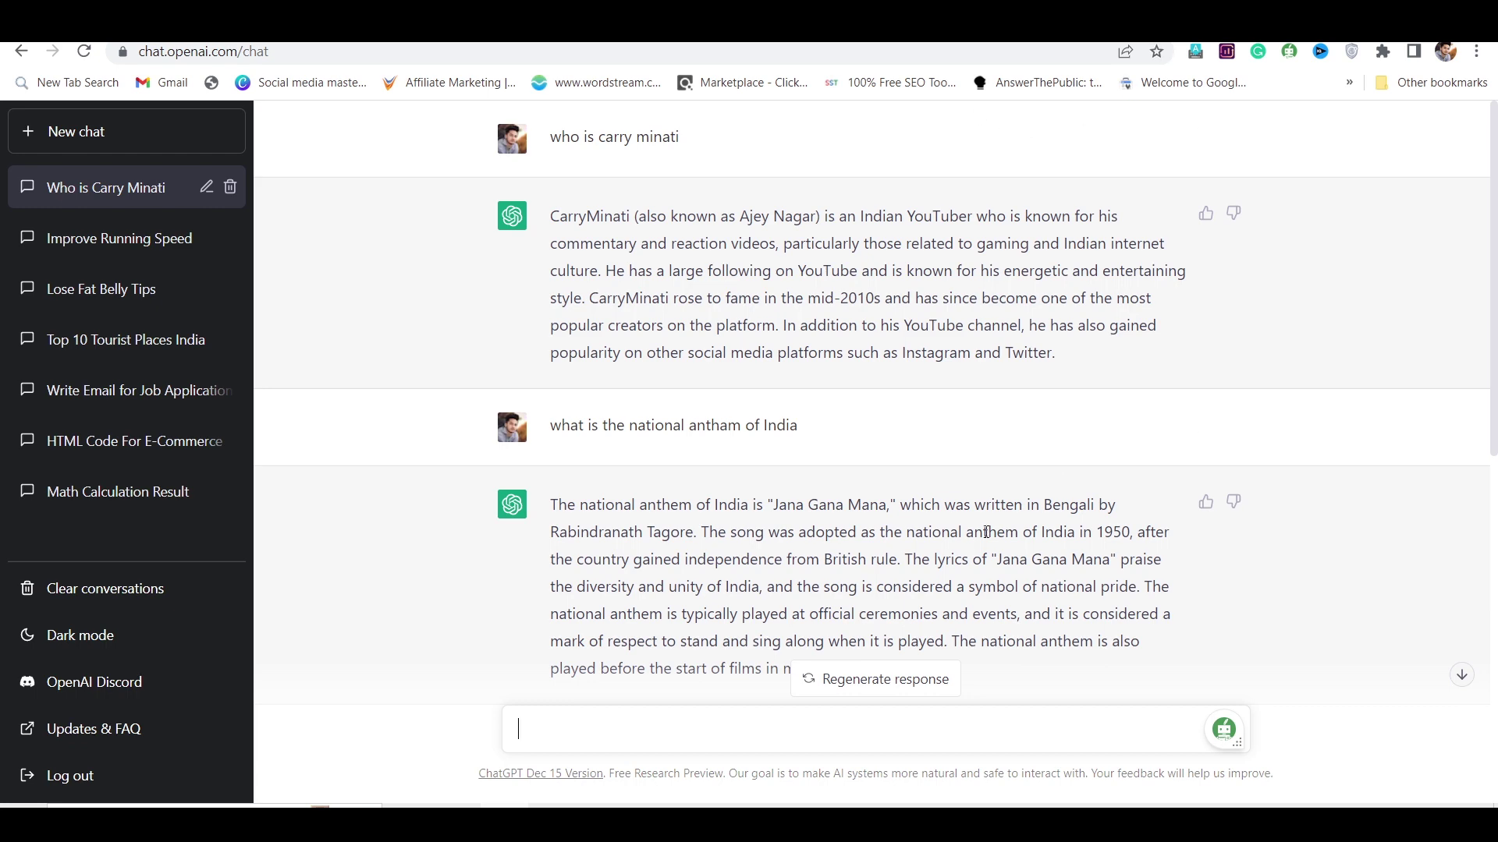
{"action": "scroll", "coordinate": [508, 419], "scroll_direction": "down", "scroll_amount": 10}
{"action": "scroll", "coordinate": [508, 419], "scroll_direction": "up", "scroll_amount": 10}
{"action": "scroll", "coordinate": [437, 515], "scroll_direction": "down", "scroll_amount": 3}
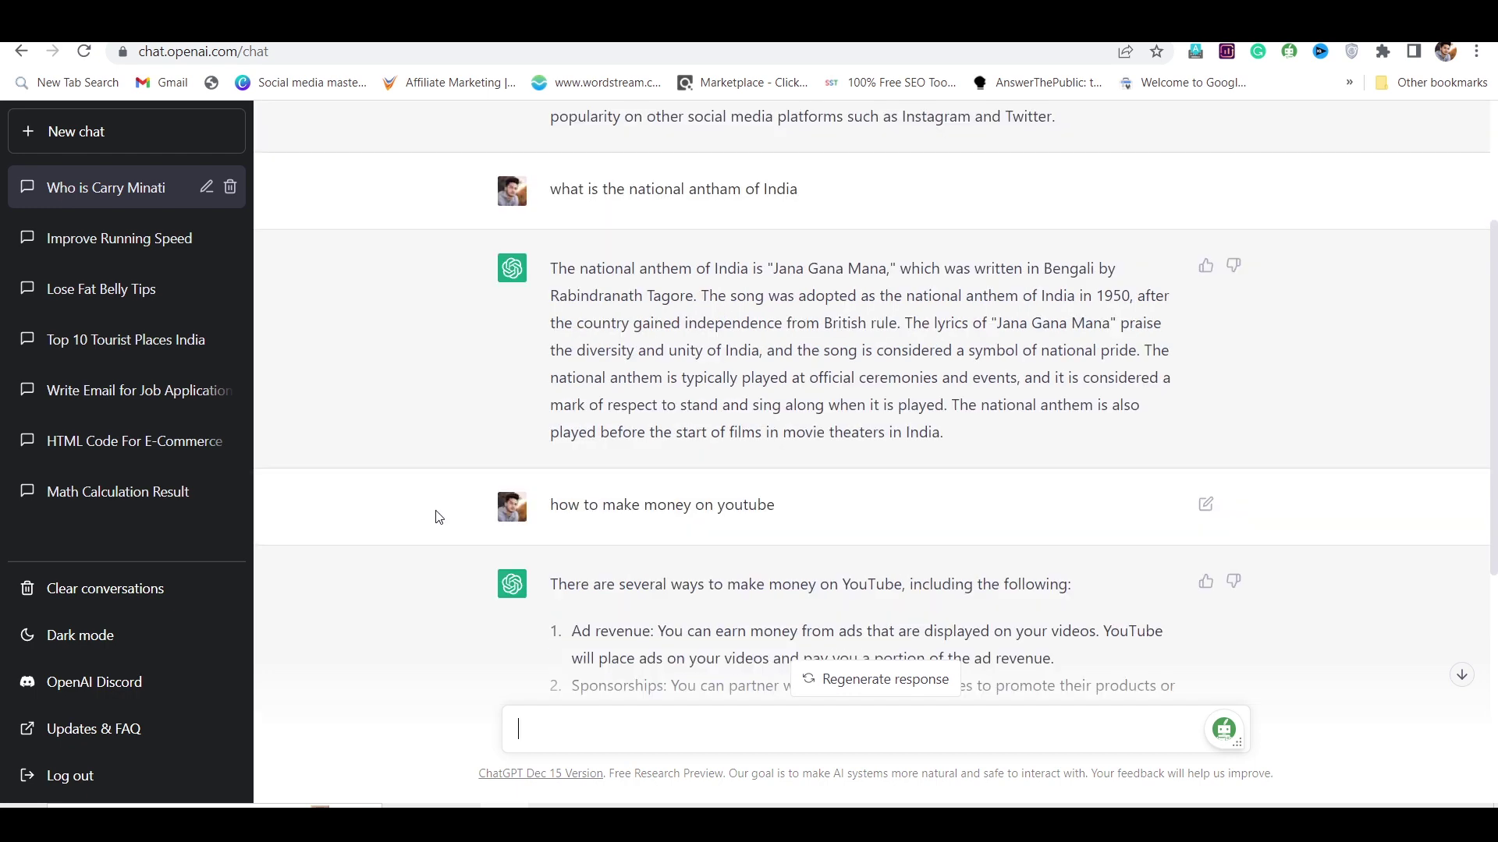
{"action": "scroll", "coordinate": [427, 517], "scroll_direction": "down", "scroll_amount": 5}
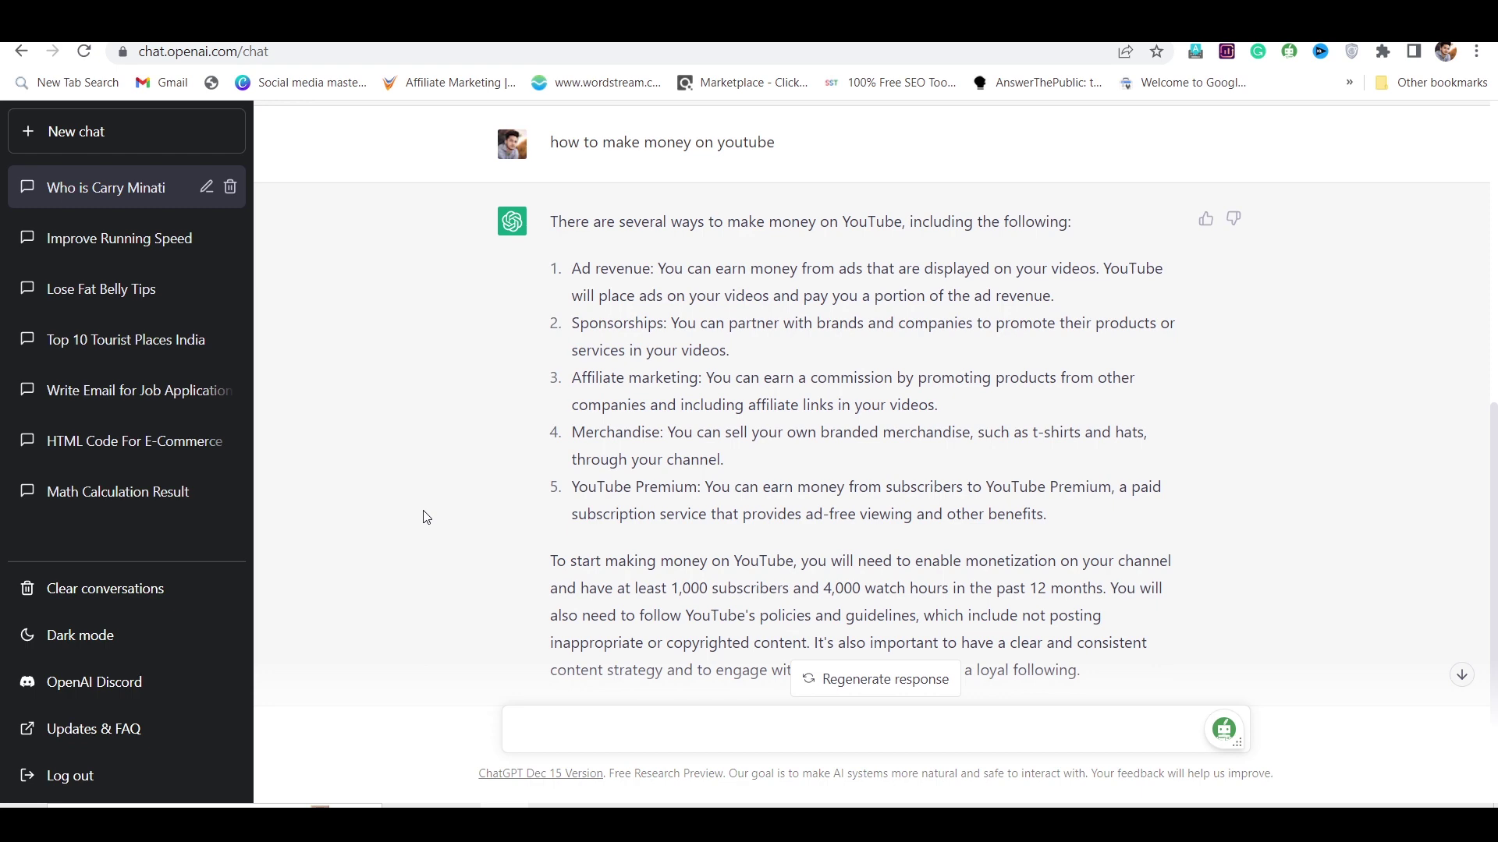
{"action": "scroll", "coordinate": [444, 408], "scroll_direction": "up", "scroll_amount": 8}
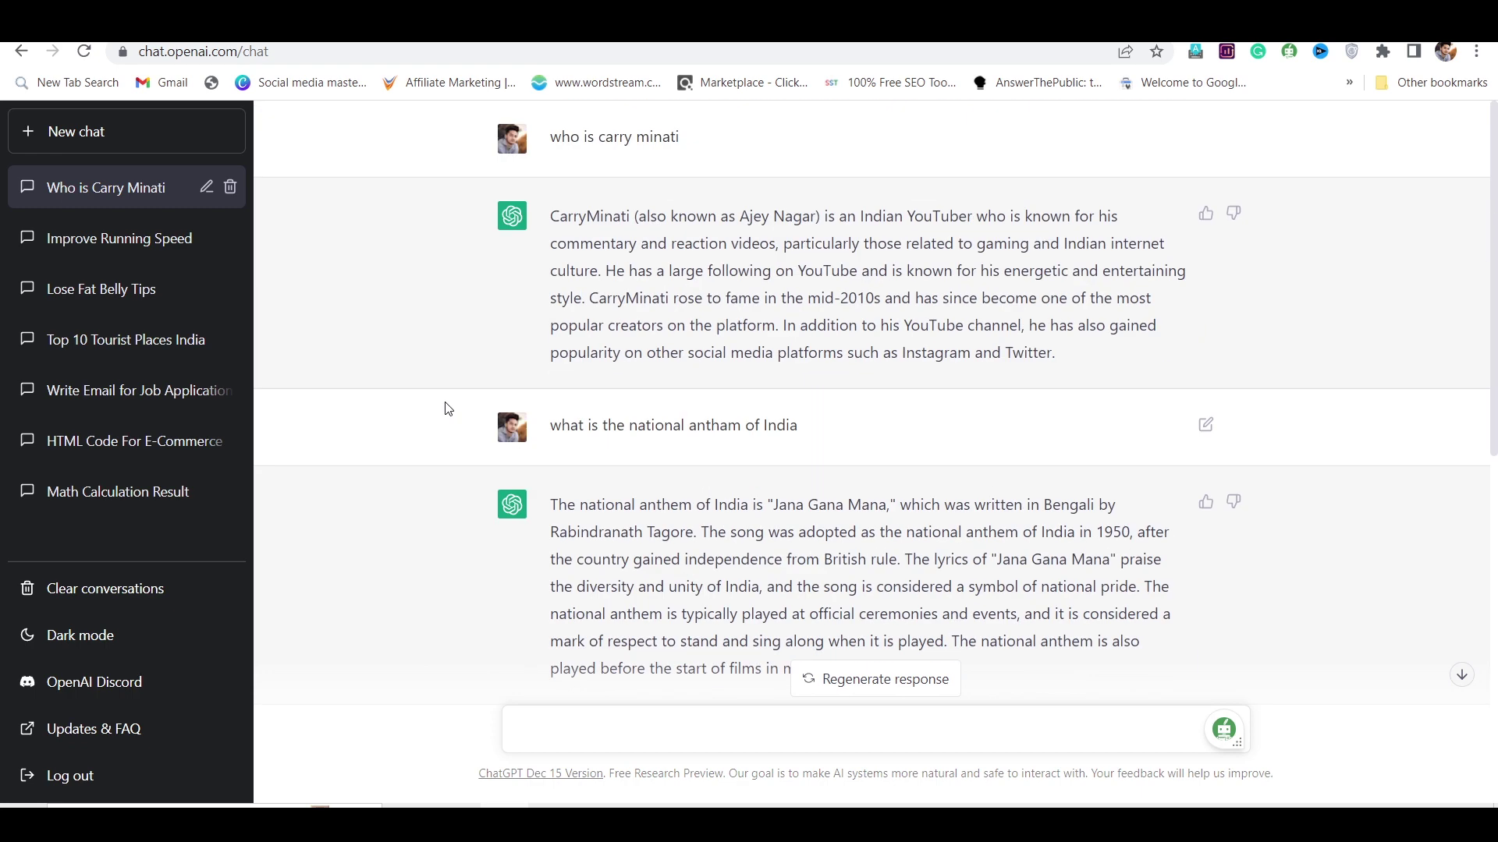
{"action": "scroll", "coordinate": [444, 408], "scroll_direction": "down", "scroll_amount": 9}
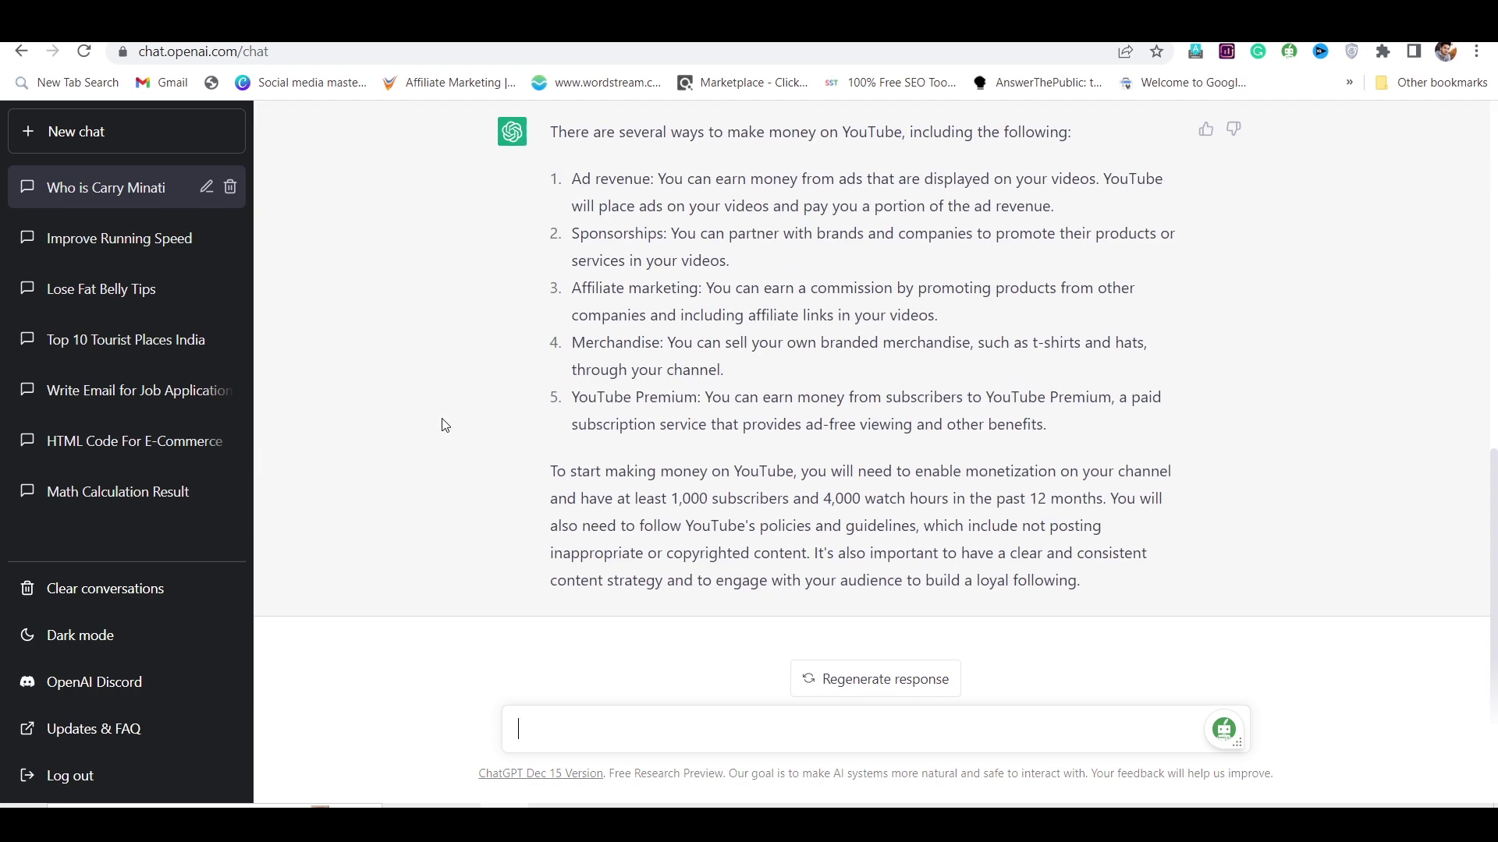
{"action": "scroll", "coordinate": [445, 425], "scroll_direction": "up", "scroll_amount": 1}
{"action": "scroll", "coordinate": [445, 425], "scroll_direction": "down", "scroll_amount": 1}
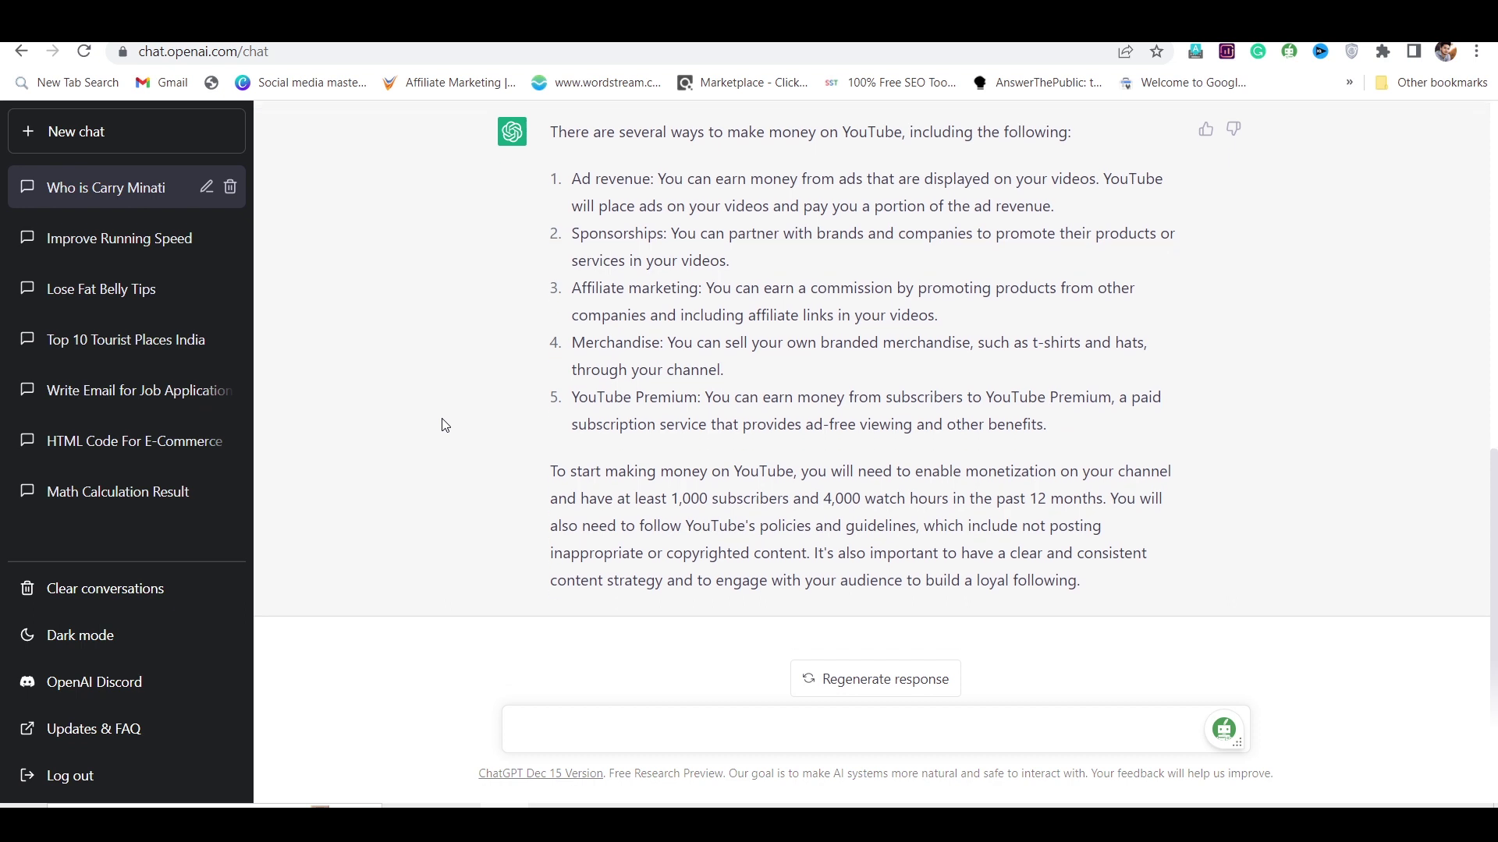